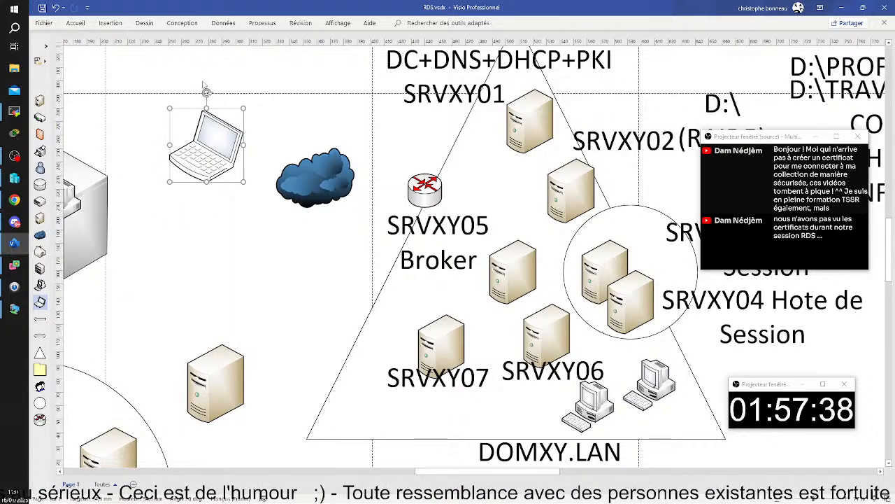
# Return the laptop beside the cloud and raise SRVXY07 and its label under Broker.
pyautogui.moveTo(202, 155); pyautogui.dragTo(498, 206)
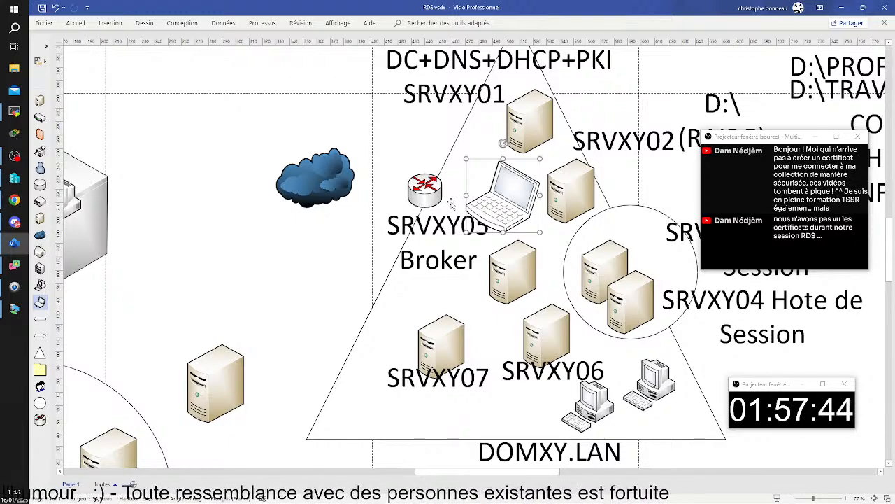
pyautogui.moveTo(506, 213); pyautogui.dragTo(198, 157)
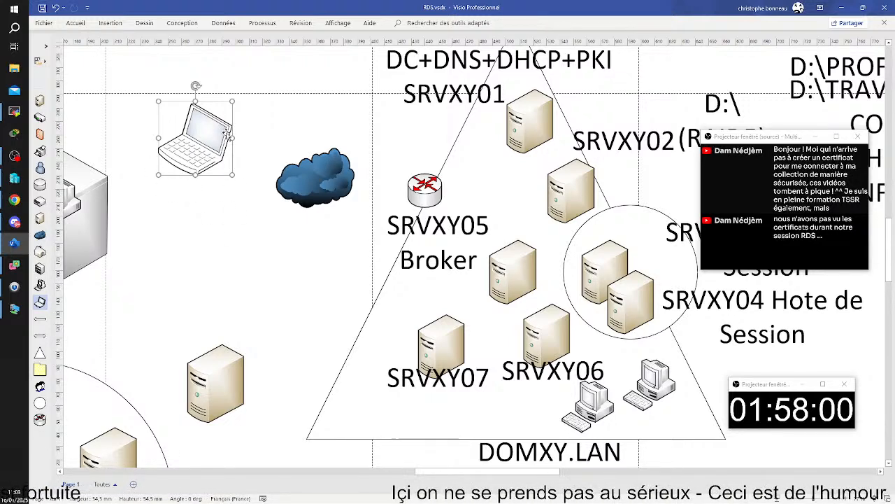
pyautogui.click(402, 367)
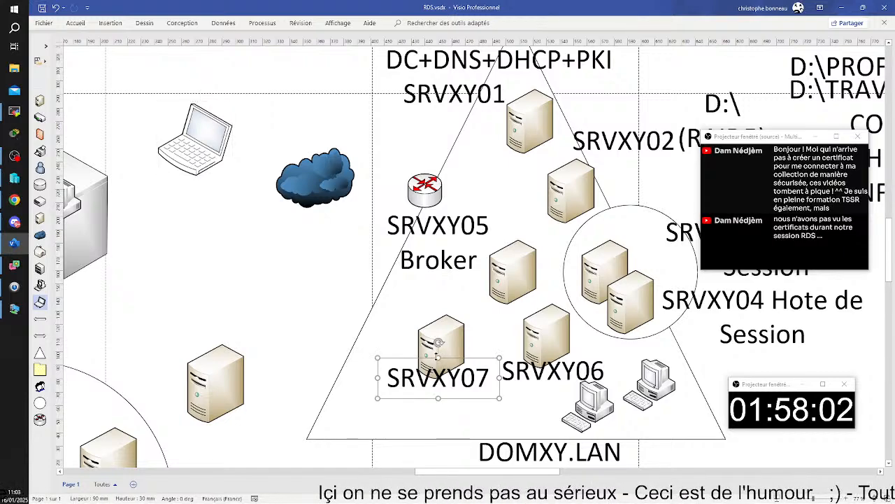
pyautogui.click(441, 343)
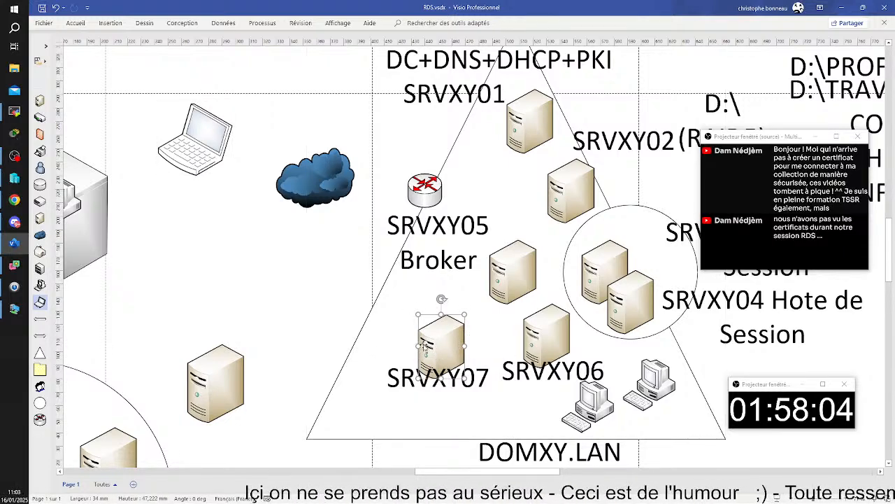
pyautogui.moveTo(441, 343); pyautogui.dragTo(427, 317)
pyautogui.moveTo(445, 378); pyautogui.dragTo(425, 364)
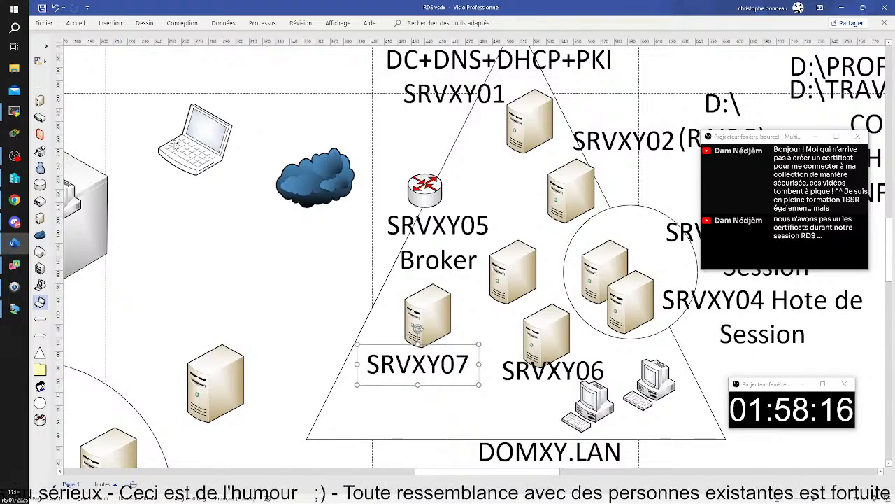
# Fine-tune the laptop and SRVXY07 server positions, then select the SRVXY05 router.
pyautogui.moveTo(182, 151); pyautogui.dragTo(243, 175)
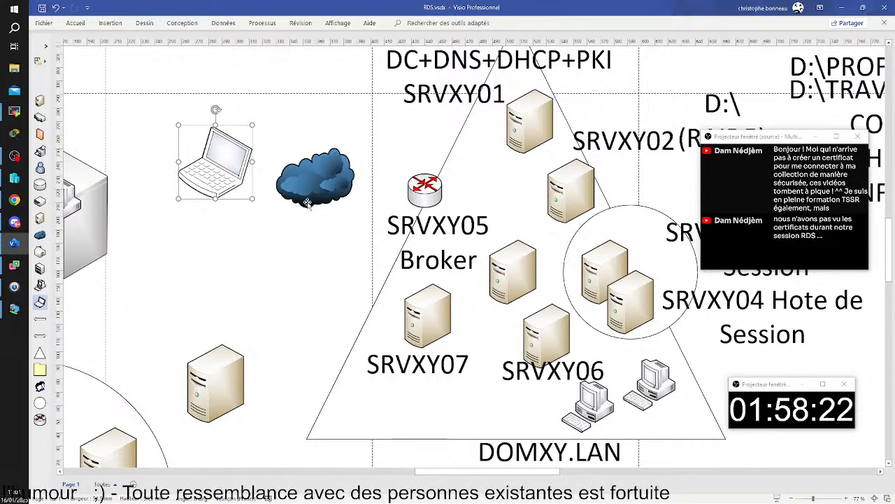
pyautogui.moveTo(431, 319)
pyautogui.mouseDown()
pyautogui.moveTo(445, 316)
pyautogui.moveTo(415, 318)
pyautogui.mouseUp()
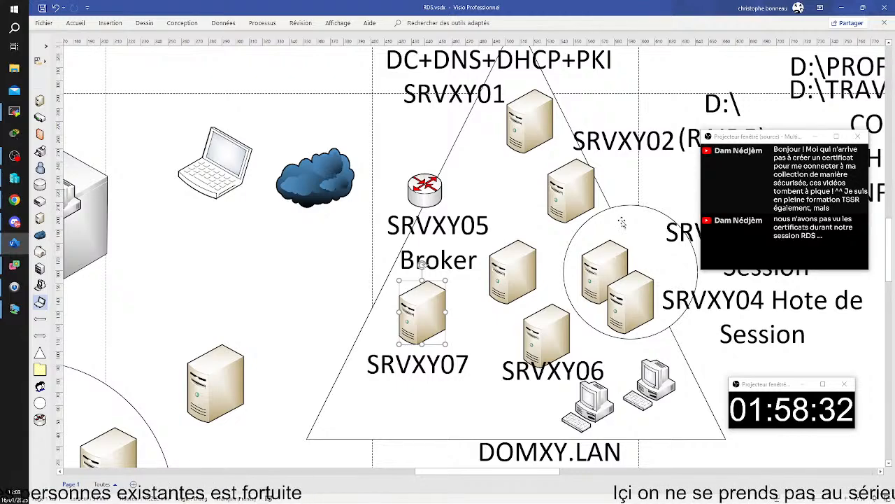
pyautogui.click(417, 206)
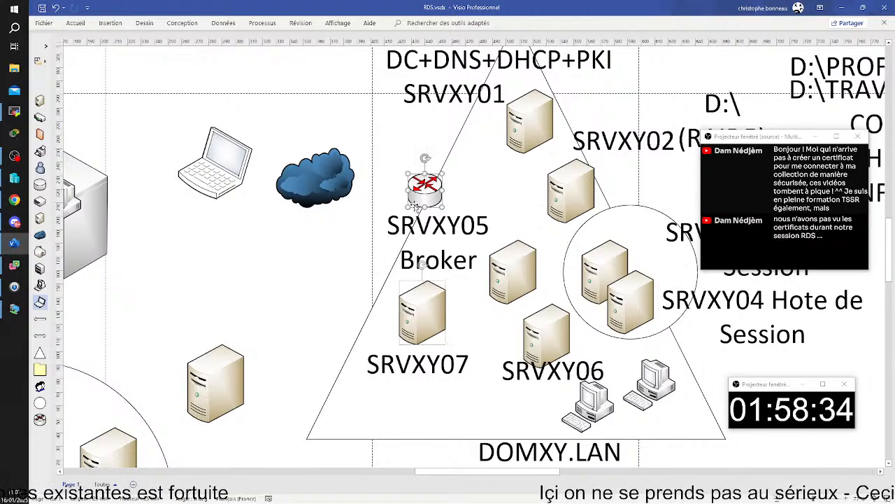
# Nudge the SRVXY05 router and SRVXY07 server slightly, then switch to the SRVOL04 remote session.
pyautogui.moveTo(417, 206); pyautogui.dragTo(428, 204)
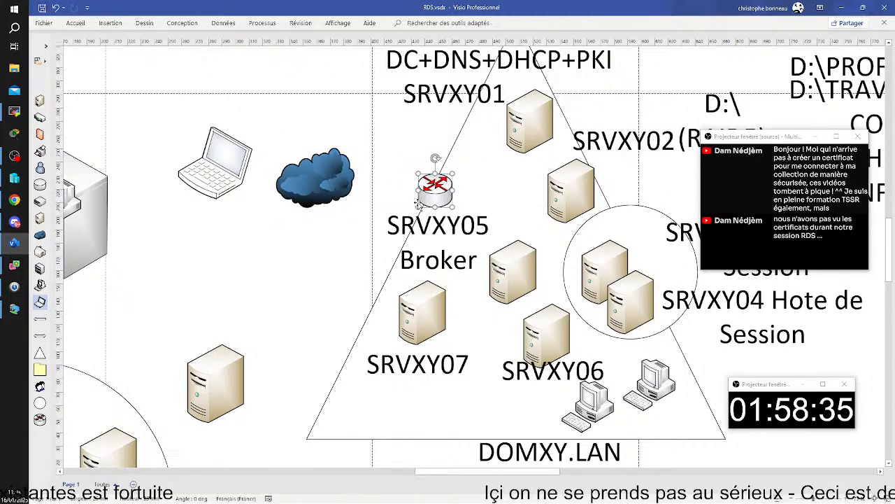
pyautogui.click(398, 161)
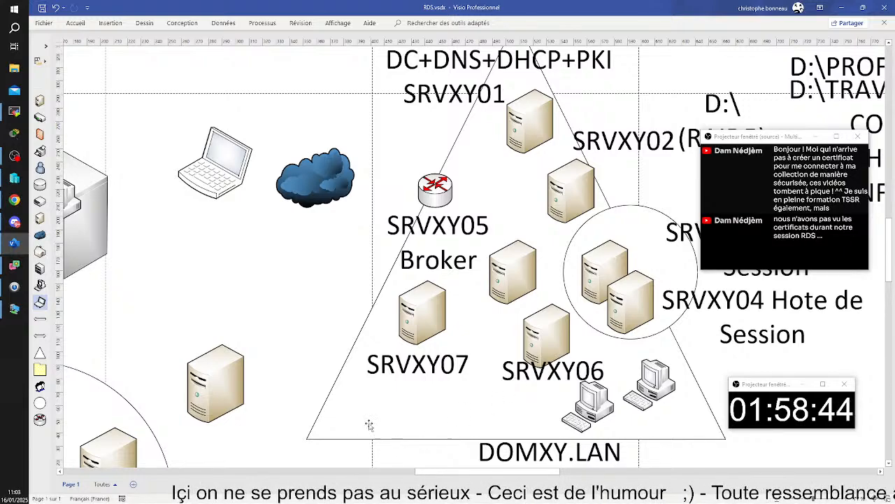
pyautogui.click(421, 324)
pyautogui.moveTo(421, 324); pyautogui.dragTo(428, 334)
pyautogui.click(333, 304)
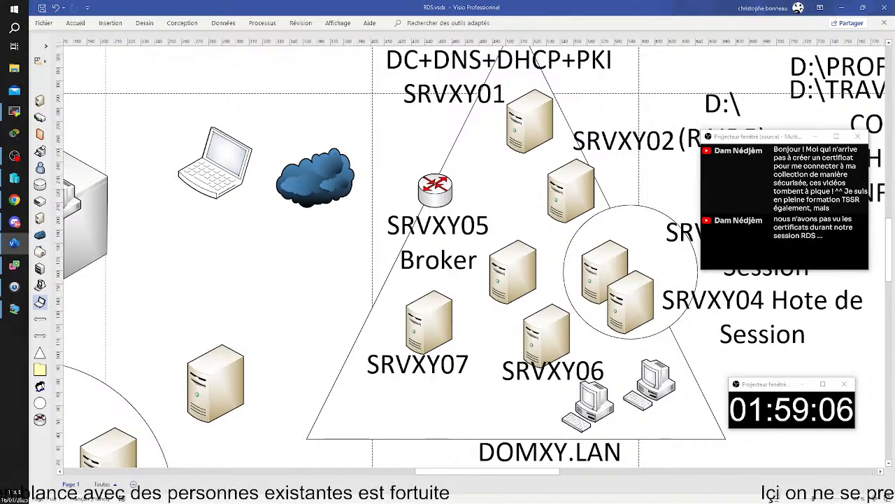
pyautogui.click(14, 111)
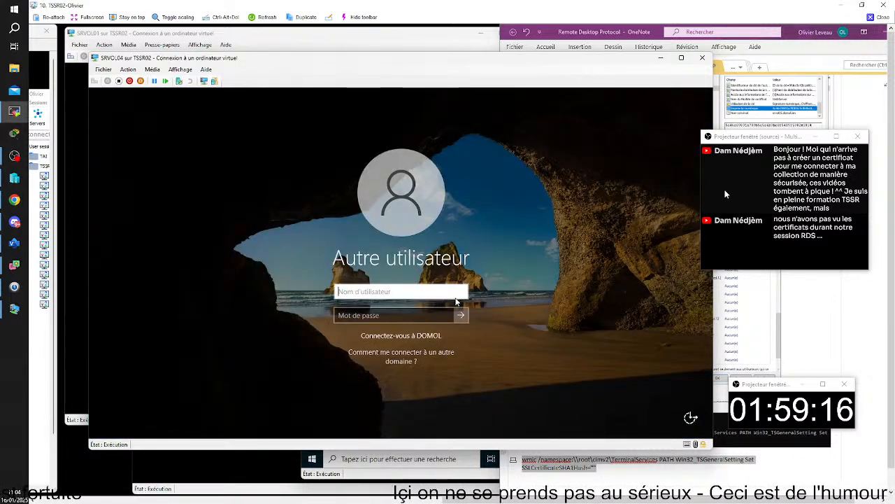
# Turn off enhanced session on SRVOL04 and send Ctrl+Alt+End to reach the sign-in screen.
pyautogui.write('d')
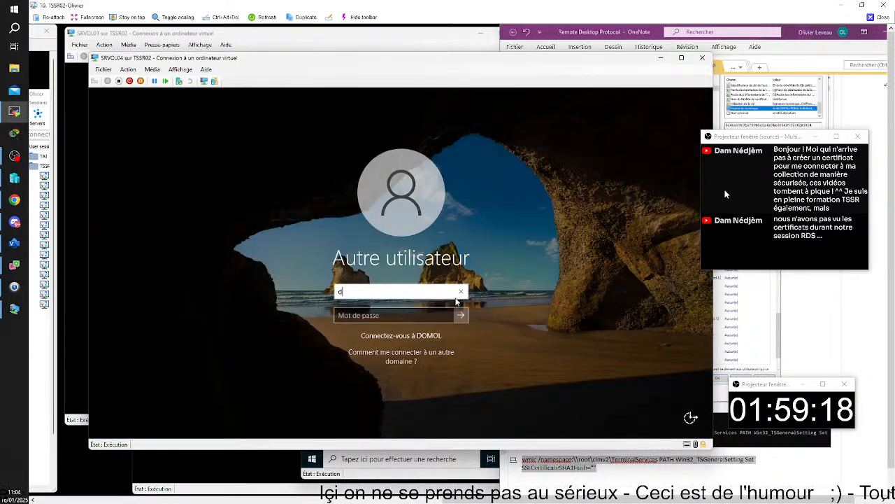
pyautogui.write('omo')
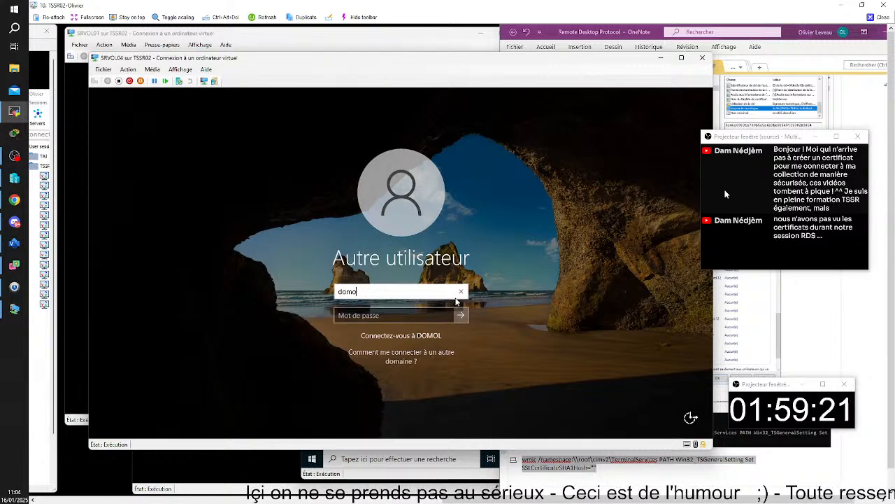
pyautogui.write('l\\a')
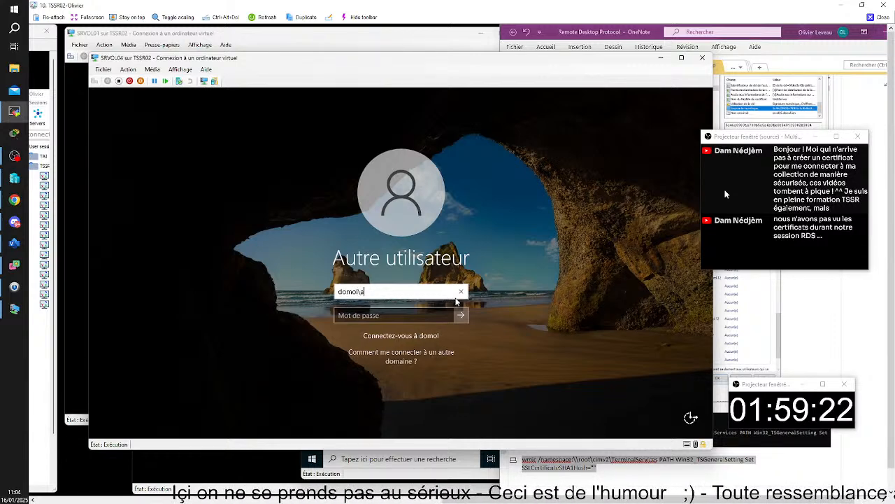
pyautogui.write('cmin')
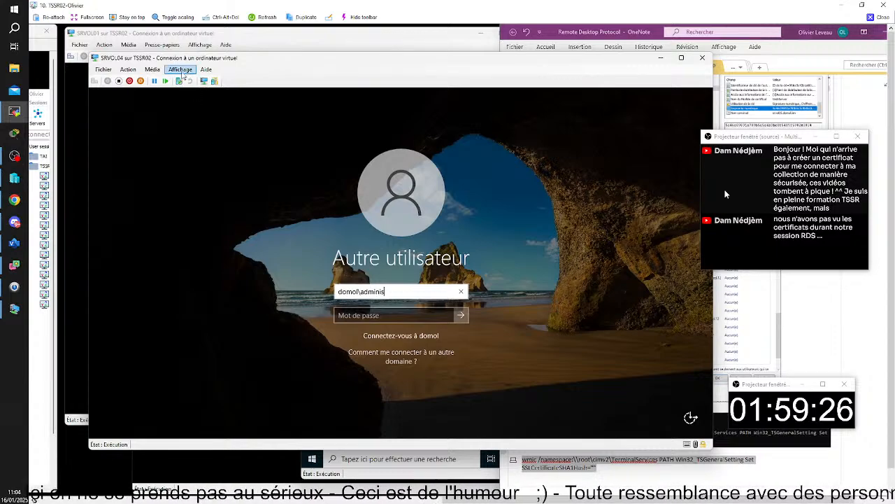
pyautogui.click(181, 70)
pyautogui.click(187, 102)
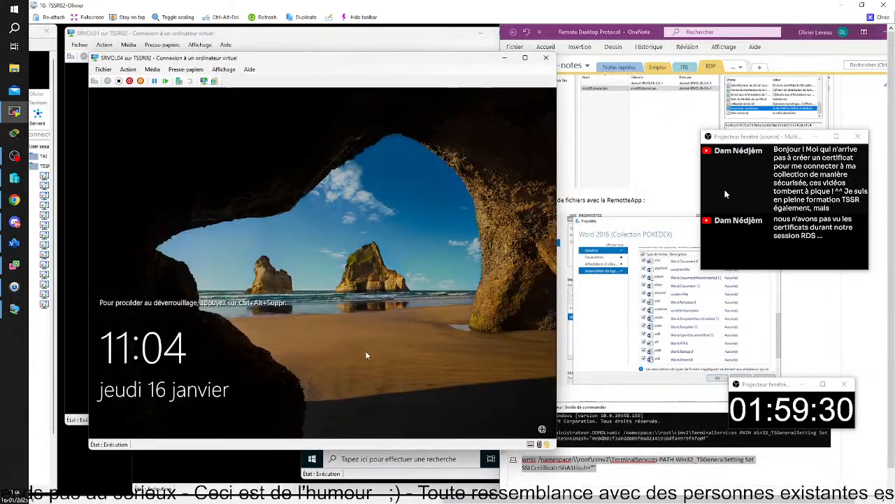
pyautogui.hotkey('ctrl', 'alt', 'End')
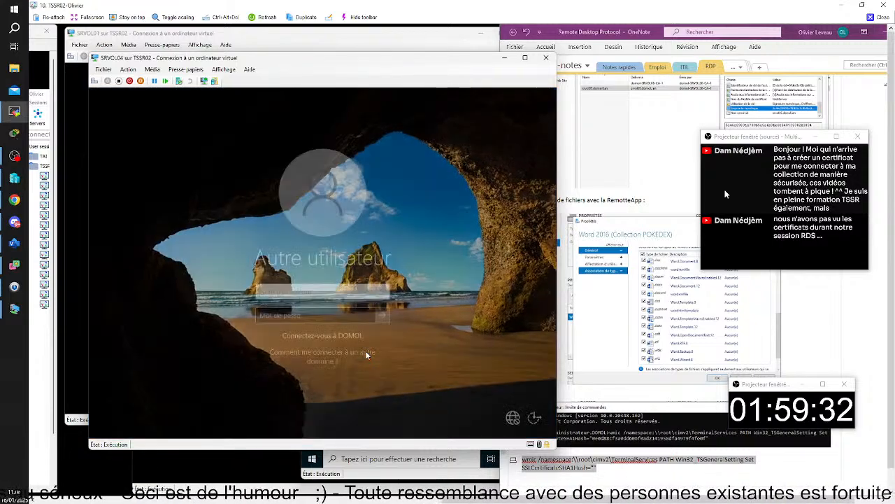
# Sign in as domol\administrateur with the account password.
pyautogui.write('a')
pyautogui.press('BackSpace')
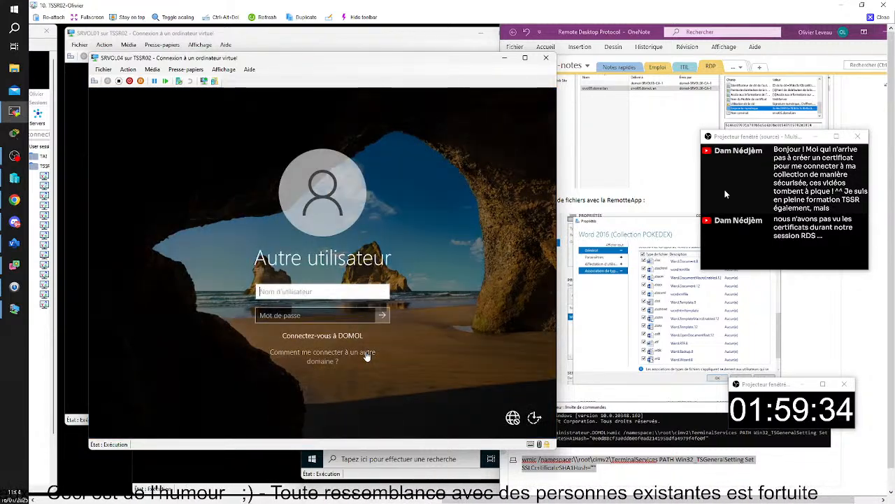
pyautogui.write('domol')
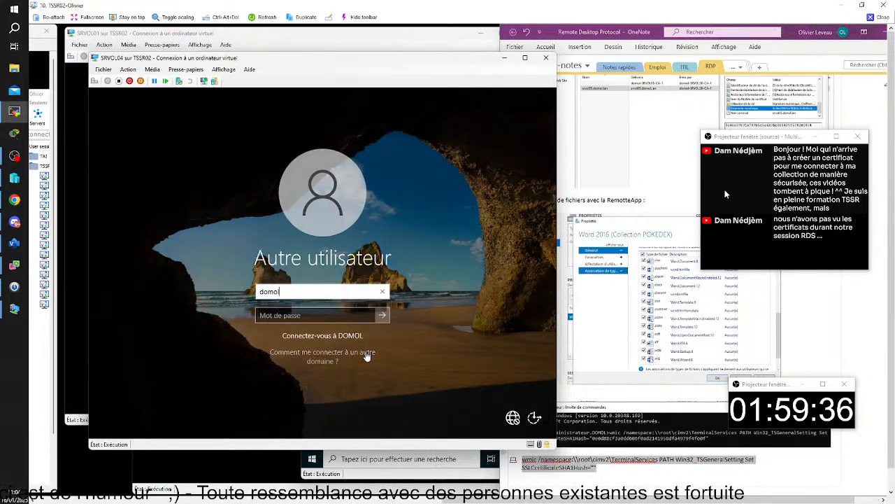
pyautogui.write('\\admin')
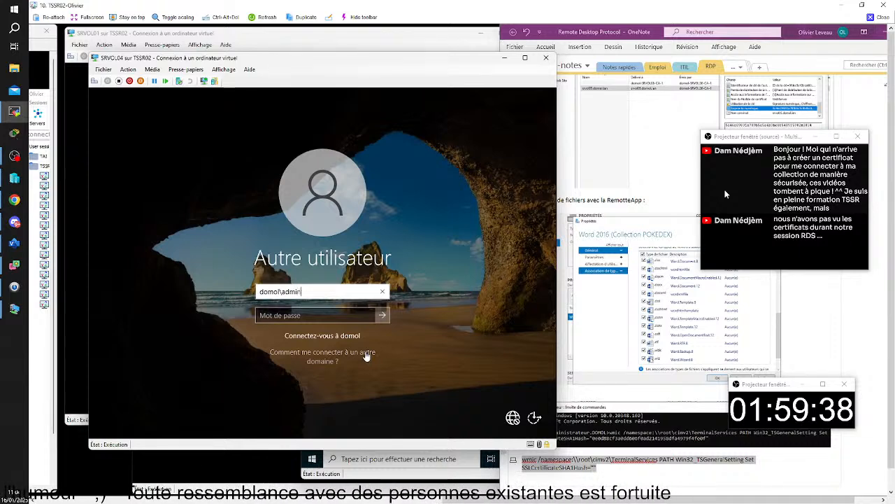
pyautogui.write('istrateur')
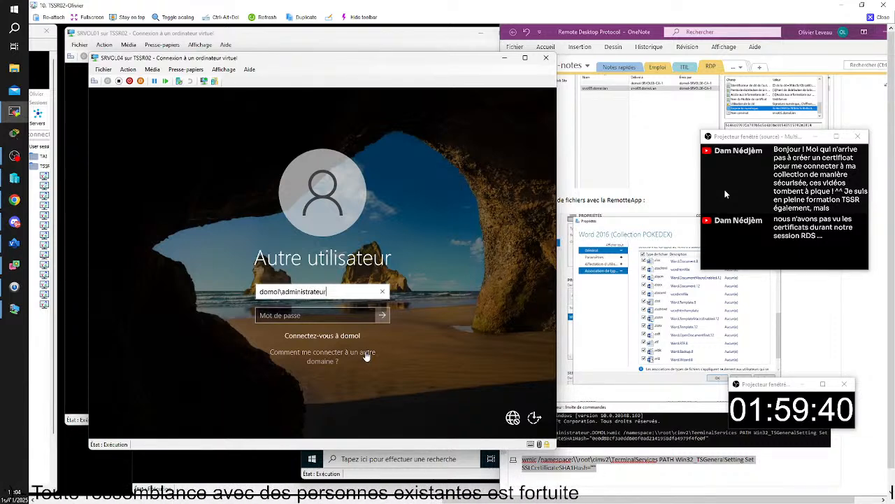
pyautogui.press('Tab')
pyautogui.write('P')
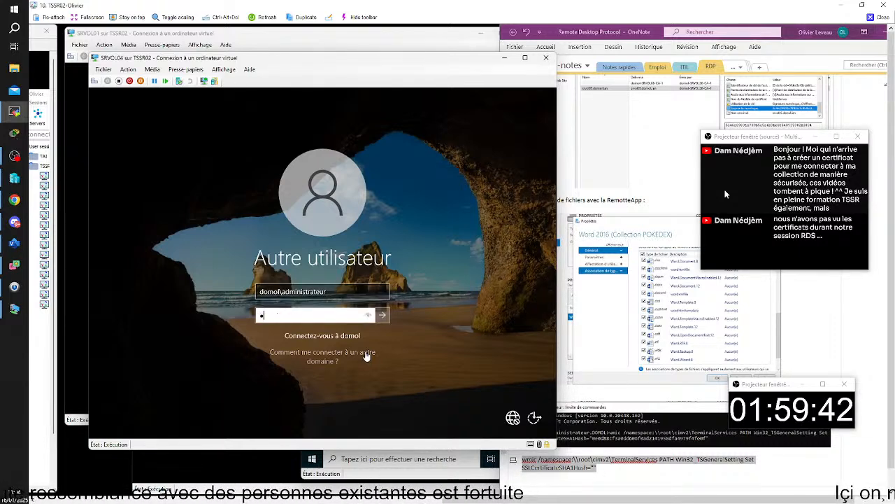
pyautogui.write('••••')
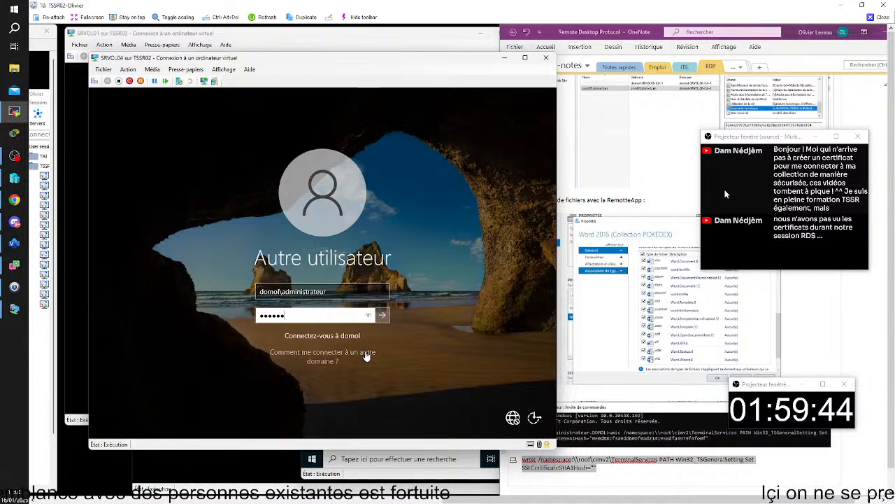
pyautogui.write('••')
pyautogui.press('Return')
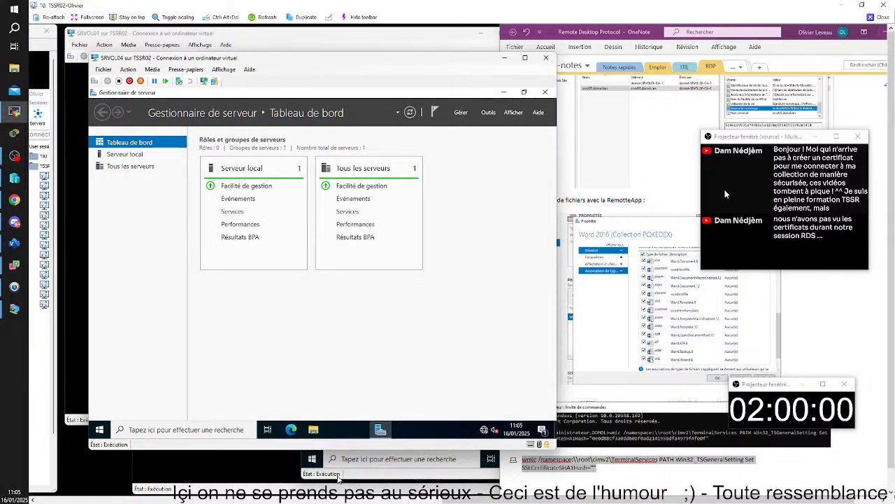
# Bring the SRVOL03 VM window with its command prompt to the front.
pyautogui.click(338, 475)
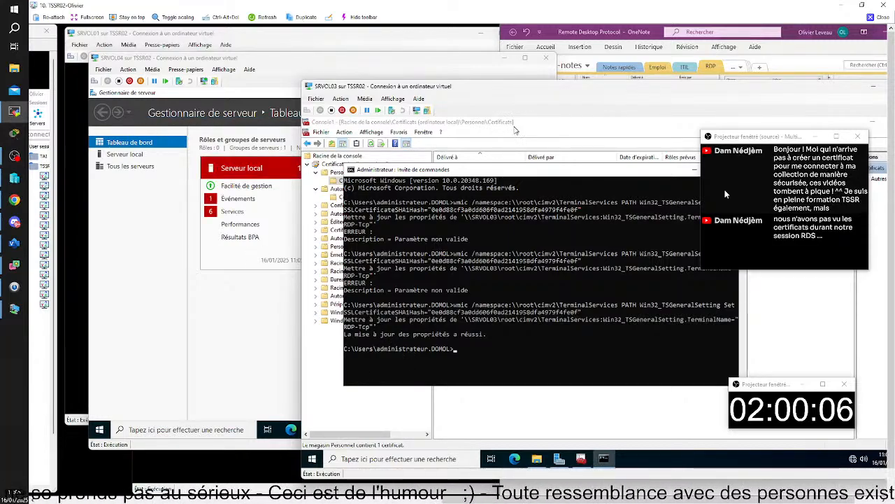
# Shift SRVOL03's window left and bring its Certificates console showing *.domol.lan forward.
pyautogui.moveTo(537, 91); pyautogui.dragTo(509, 83)
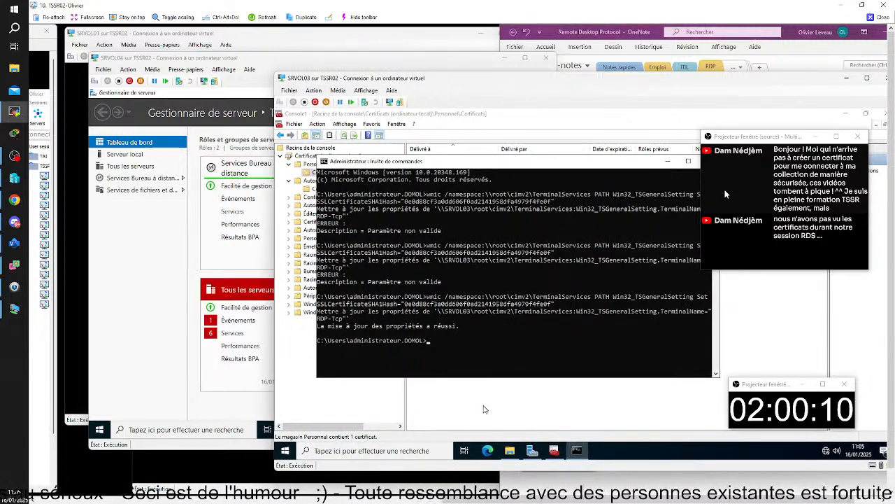
pyautogui.click(484, 407)
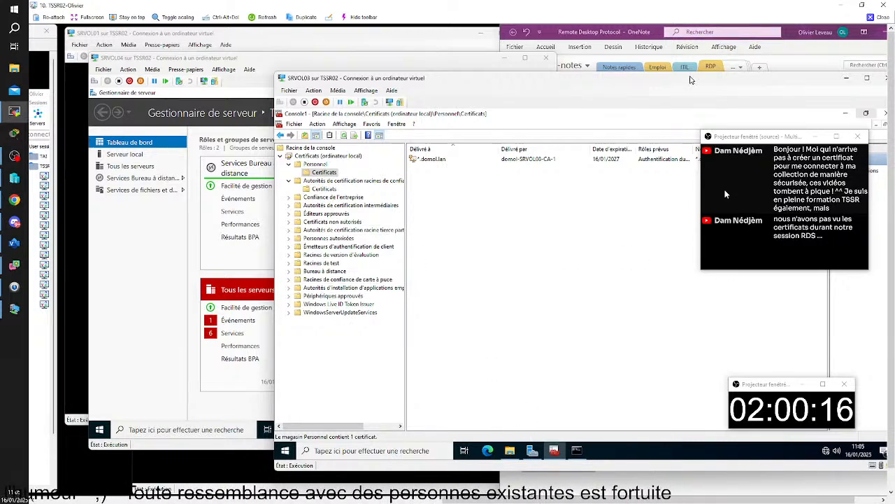
pyautogui.click(368, 91)
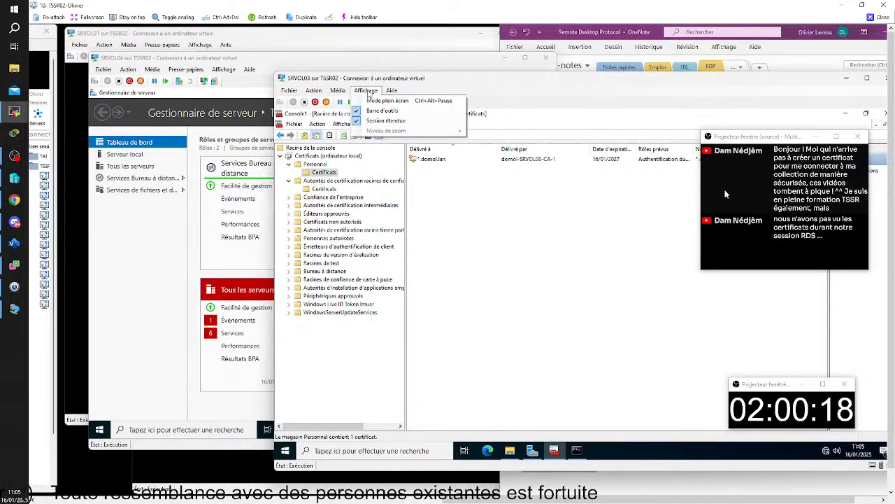
pyautogui.click(368, 92)
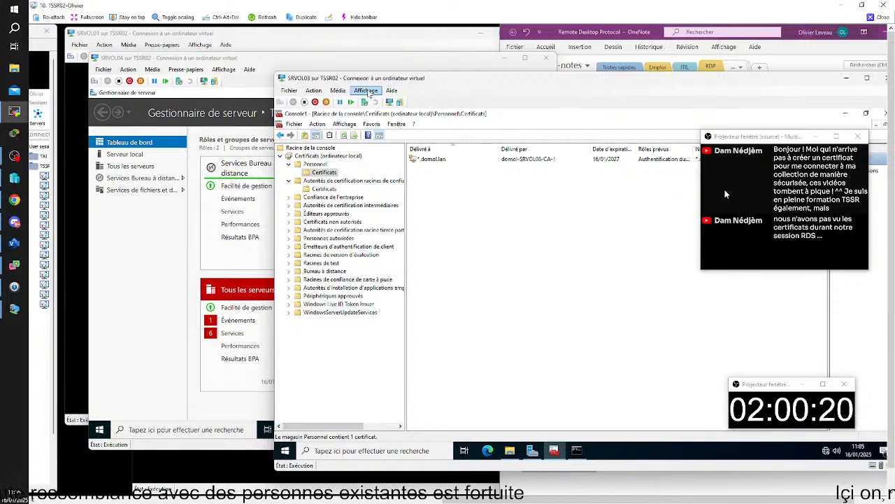
# Create a new text document named commande.txt in SRVOL03's T:\Info folder.
pyautogui.click(510, 451)
pyautogui.click(472, 288)
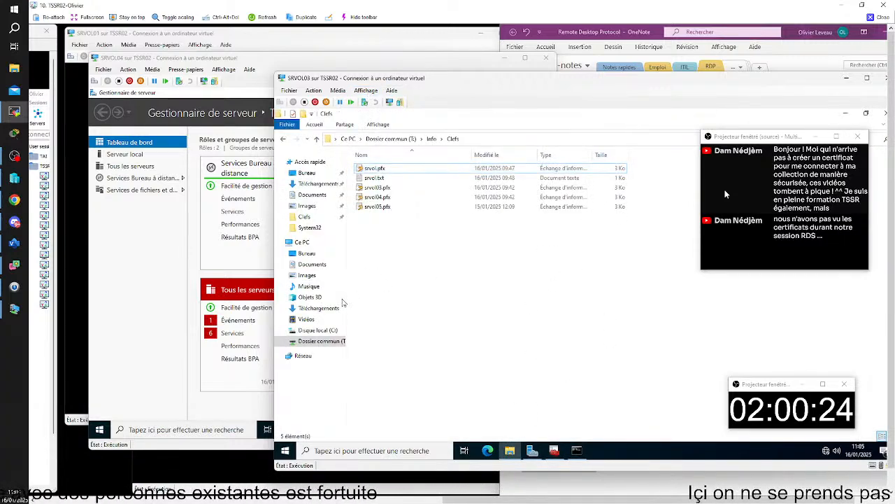
pyautogui.click(318, 341)
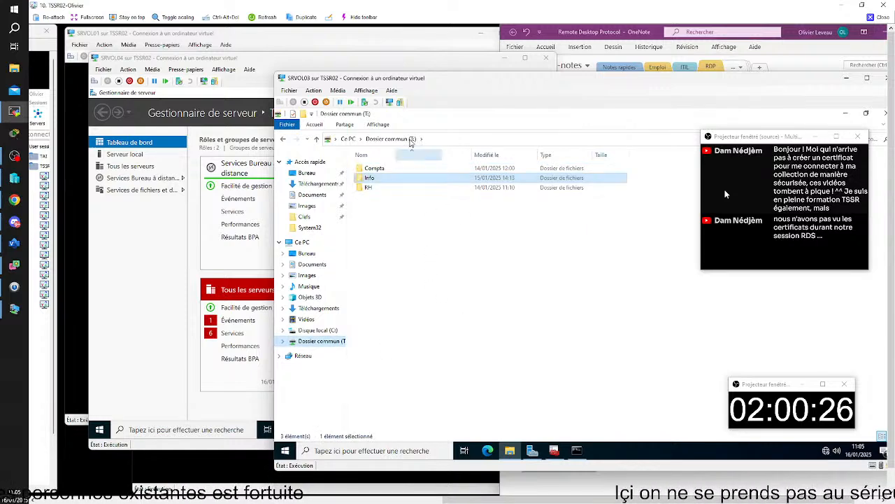
pyautogui.doubleClick(381, 180)
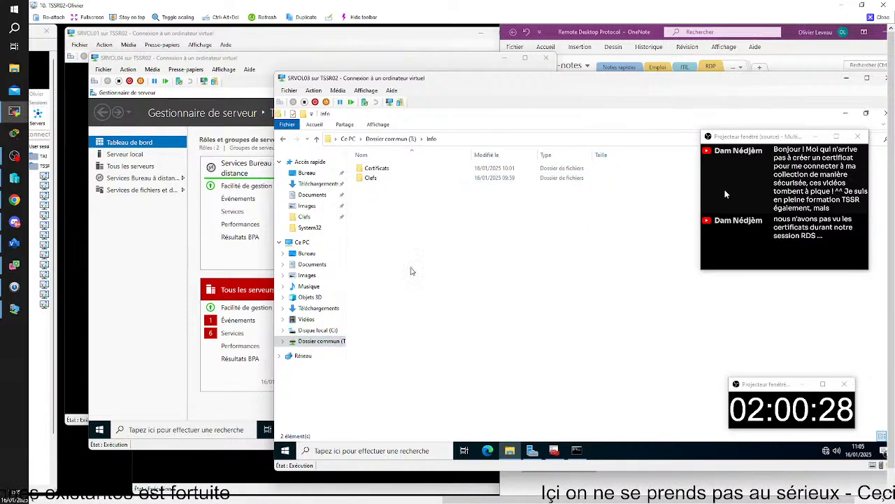
pyautogui.rightClick(412, 268)
pyautogui.moveTo(475, 364)
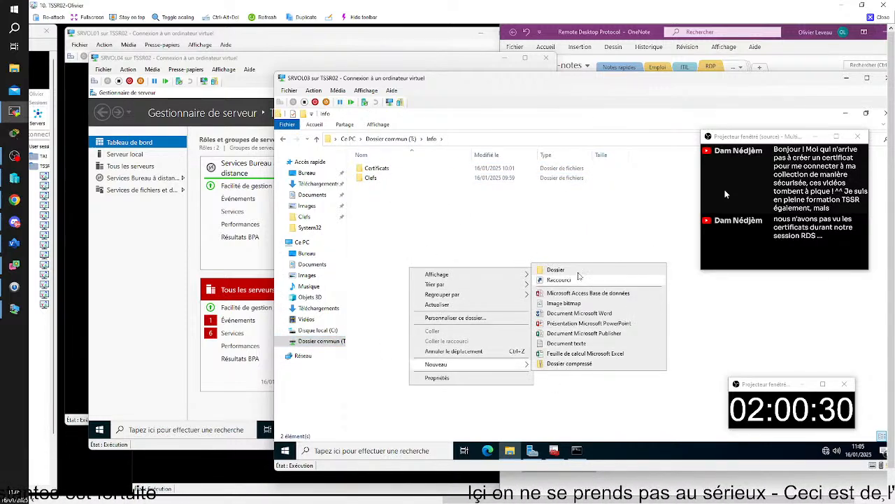
pyautogui.click(568, 343)
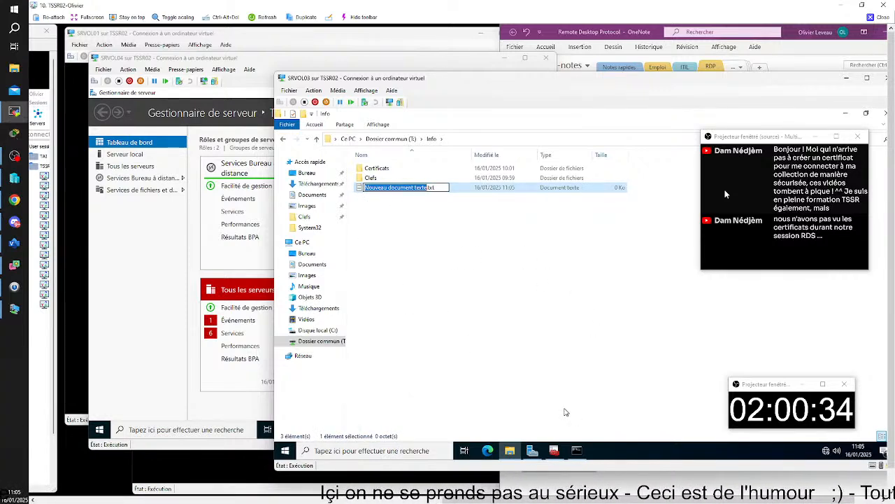
pyautogui.write('comman')
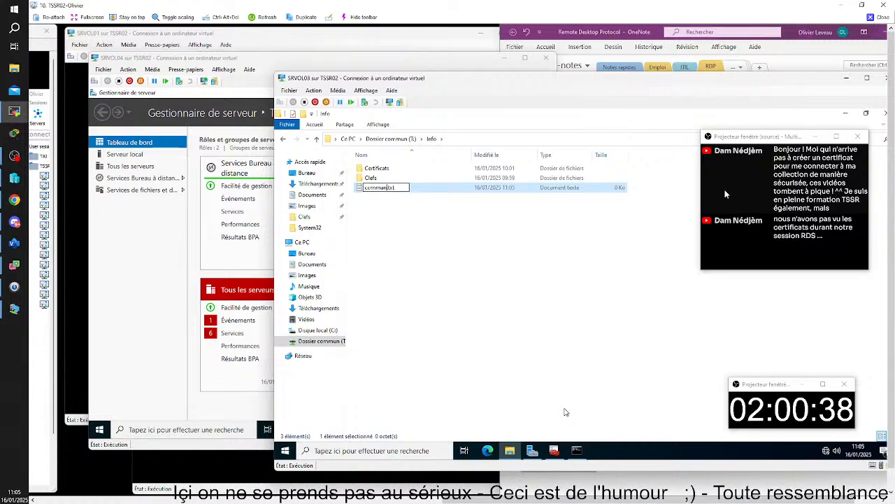
pyautogui.write('de')
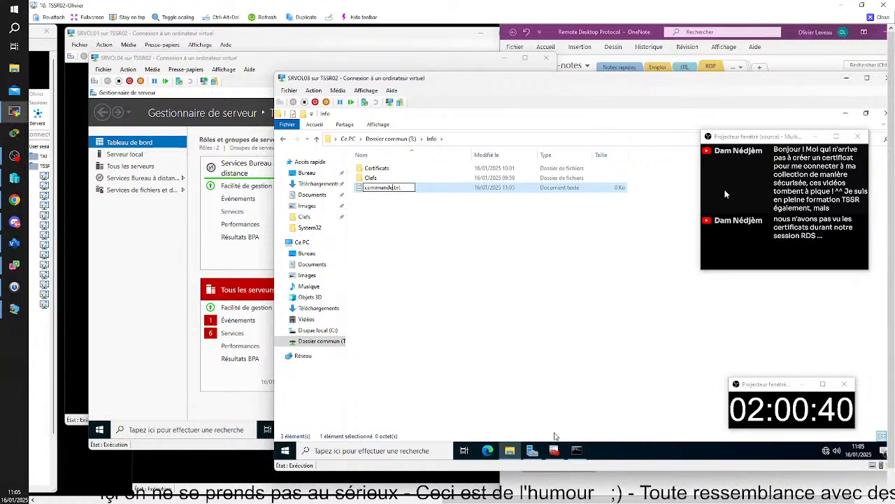
pyautogui.press('Return')
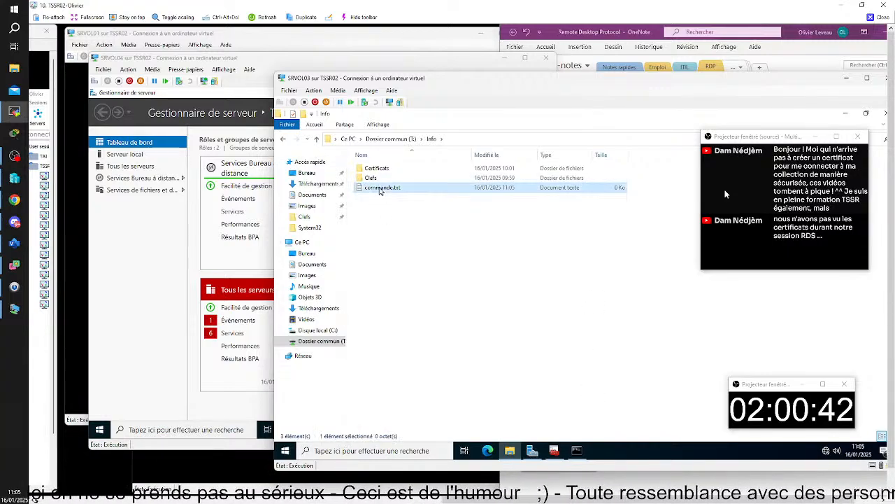
# Paste the wmic SSLCertificateSHA1Hash command into commande.txt and save it.
pyautogui.doubleClick(382, 188)
pyautogui.write('wmic /namespace:\\\\root\\cimv2\\TerminalServices PATH Win32_TSGeneralSetting Set SSLCertificateSHA1Hash="0e0d88cf3a0dd606f0ad2141958dfa4979f4fe0f"')
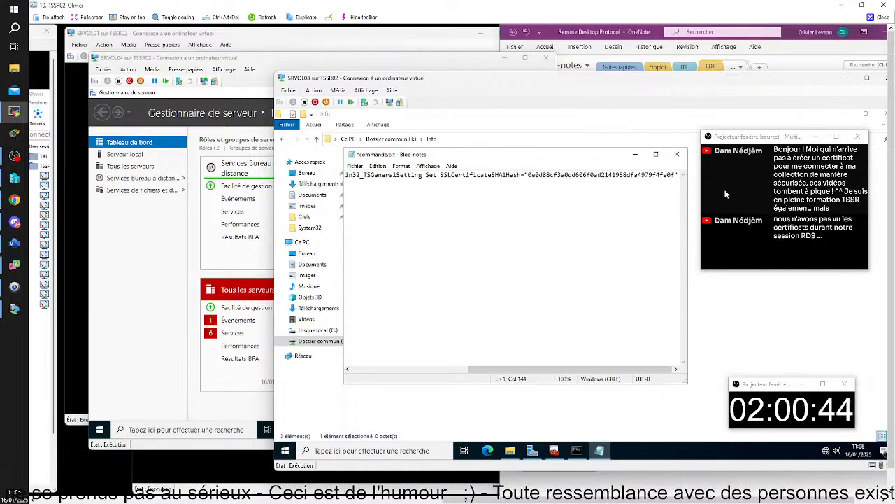
pyautogui.click(677, 154)
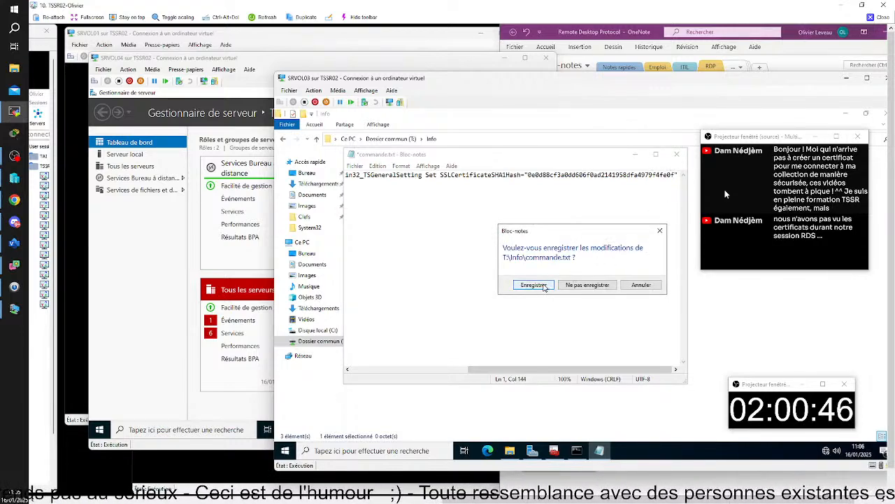
pyautogui.click(535, 285)
pyautogui.click(129, 282)
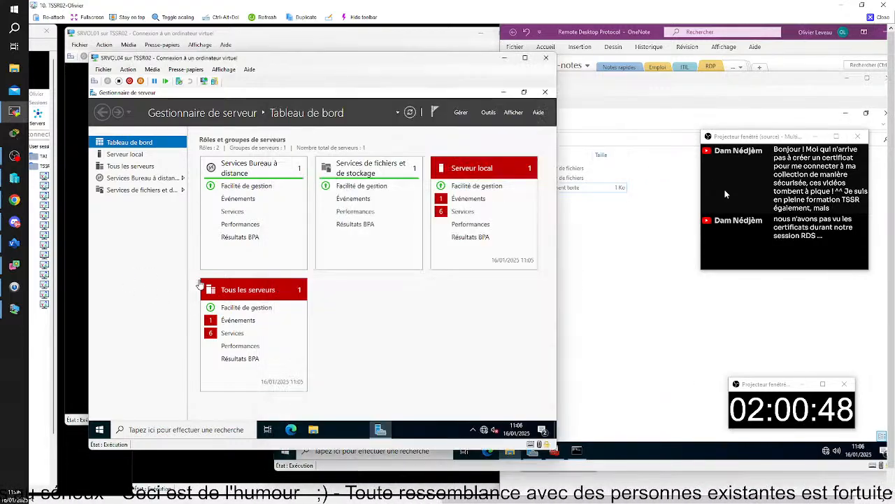
# On SRVOL04, open T:\Info\commande from Ce PC and select its whole wmic command.
pyautogui.click(314, 430)
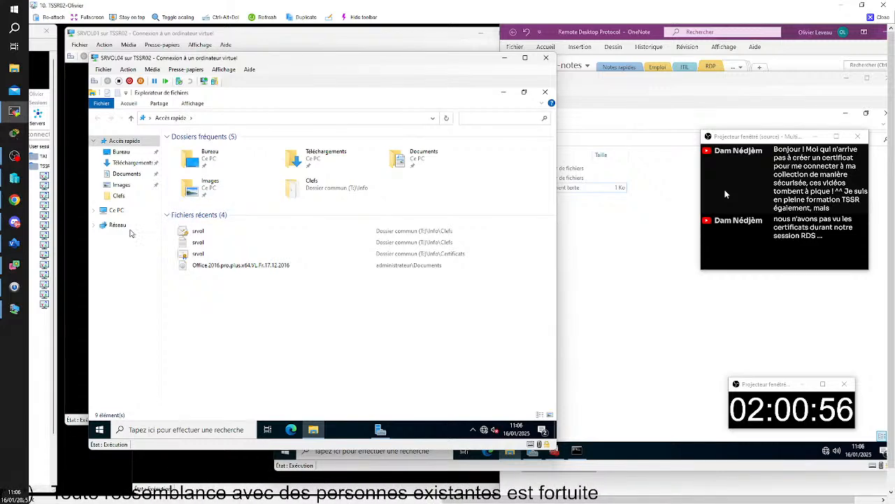
pyautogui.click(117, 210)
pyautogui.doubleClick(217, 290)
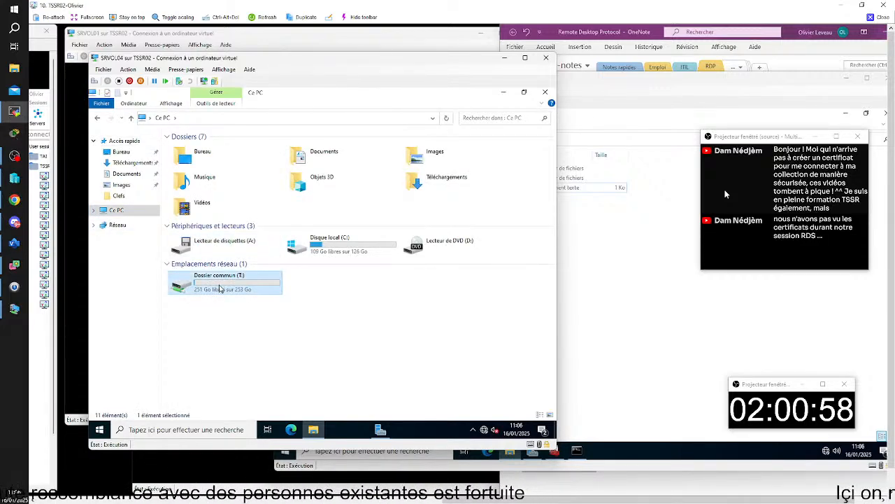
pyautogui.click(226, 161)
pyautogui.doubleClick(226, 161)
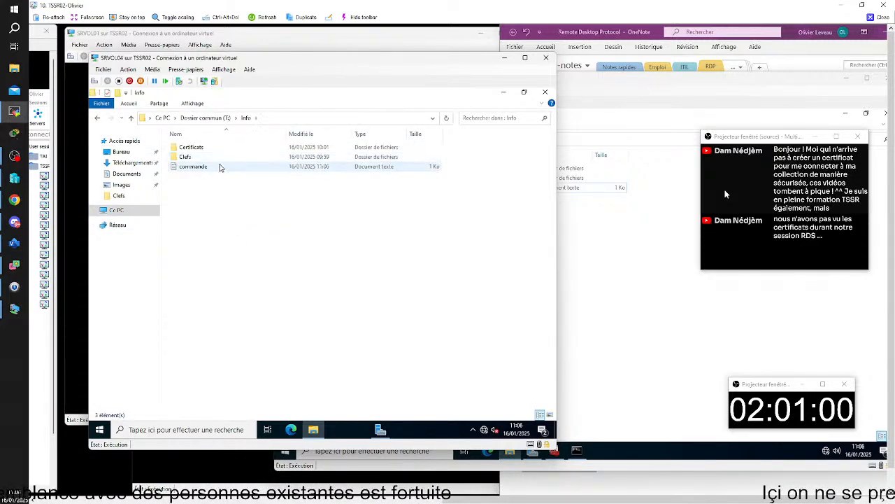
pyautogui.doubleClick(224, 167)
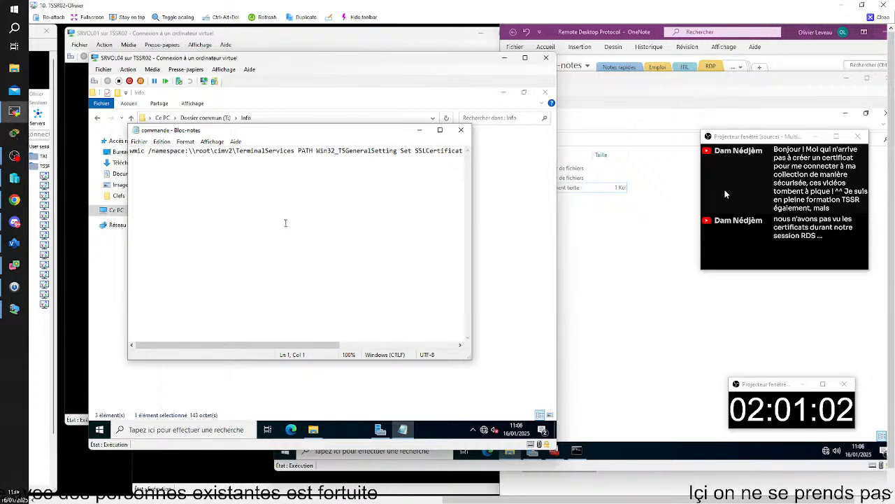
pyautogui.hotkey('ctrl', 'a')
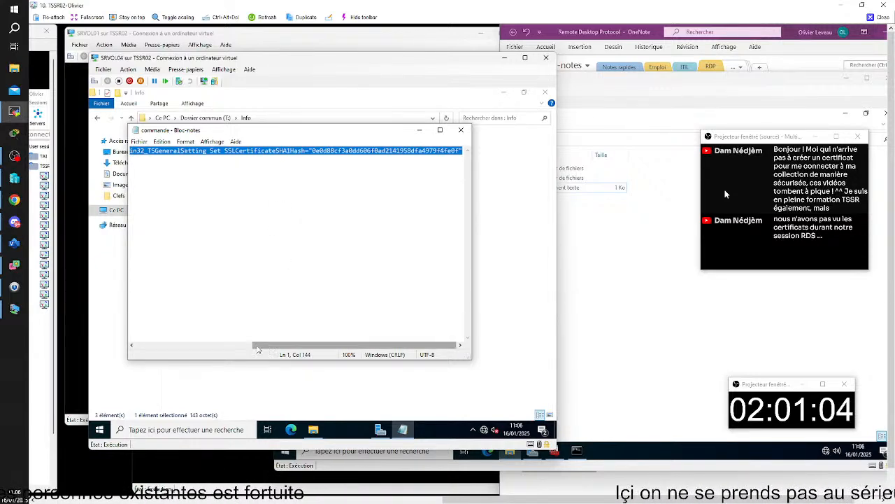
pyautogui.click(157, 430)
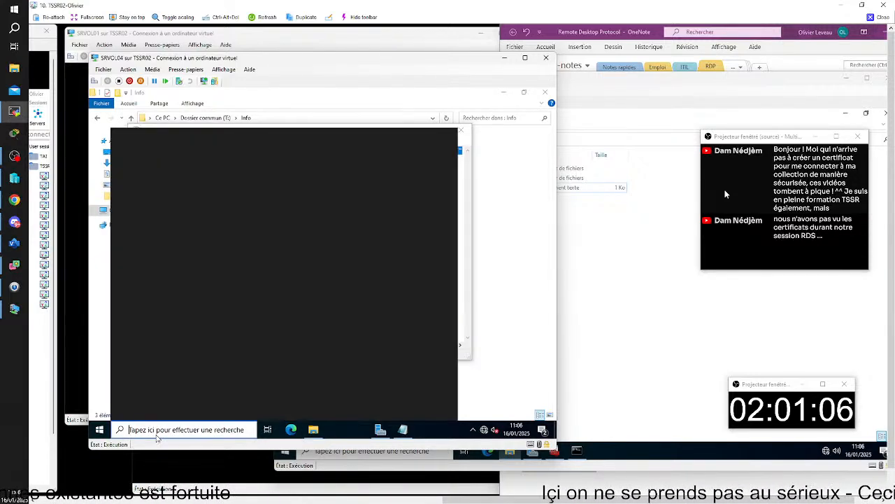
# Open Command Prompt via 'cmd' and run the pasted wmic RDP-Tcp certificate hash command.
pyautogui.write('cmd')
pyautogui.press('Return')
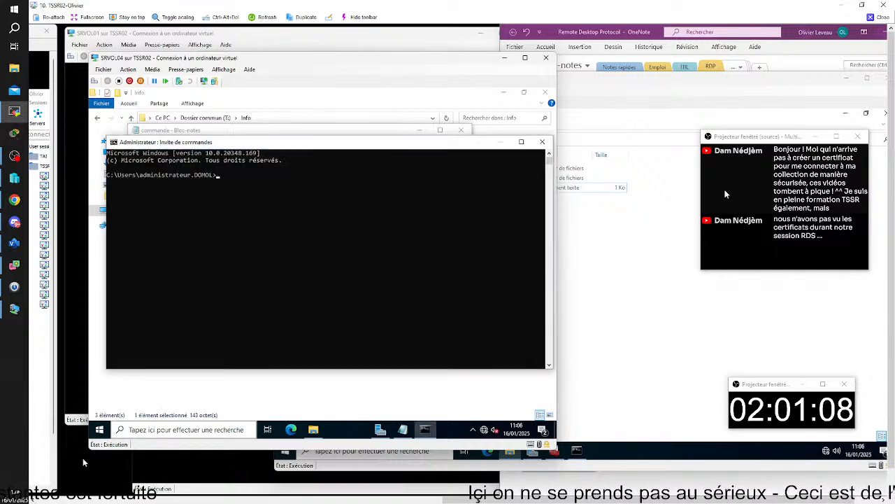
pyautogui.write('wmic /namespace:\\\\root\\cimv2\\TerminalServices PATH Win32_TSGeneralSetting Set SSLCertificateSHA1Hash="0e0d88cf3a0dd606f0ad2141958dfa4979f4fe0f"')
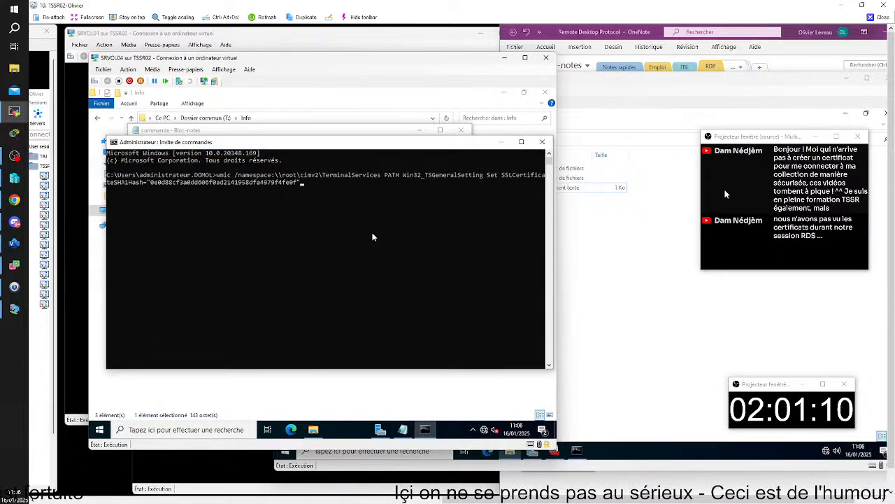
pyautogui.press('Return')
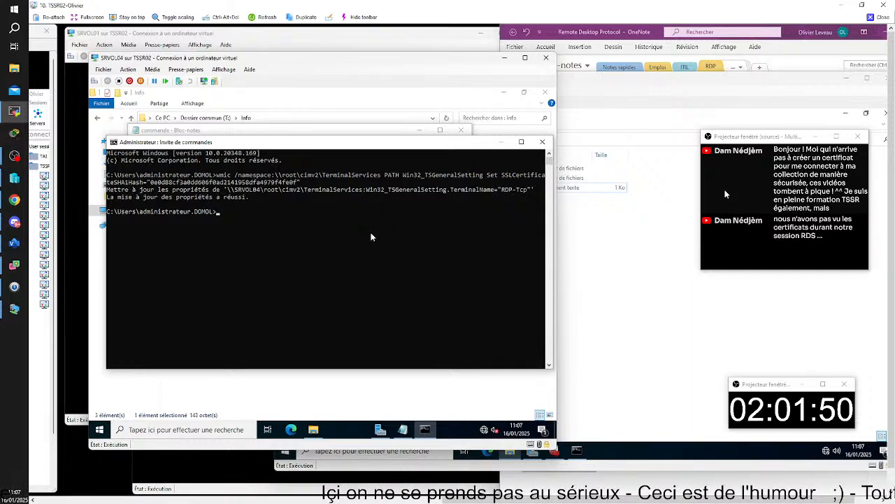
pyautogui.click(386, 252)
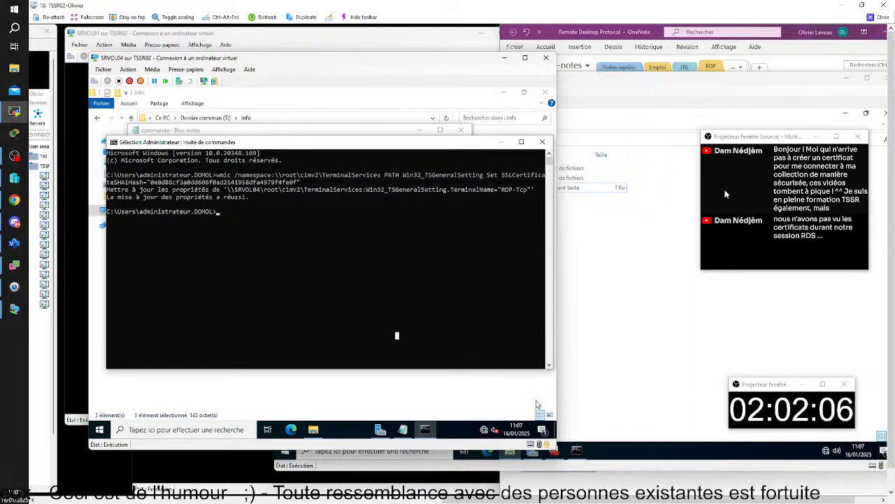
# On SRVOL03, turn off enhanced session and send Ctrl+Alt+End.
pyautogui.click(424, 466)
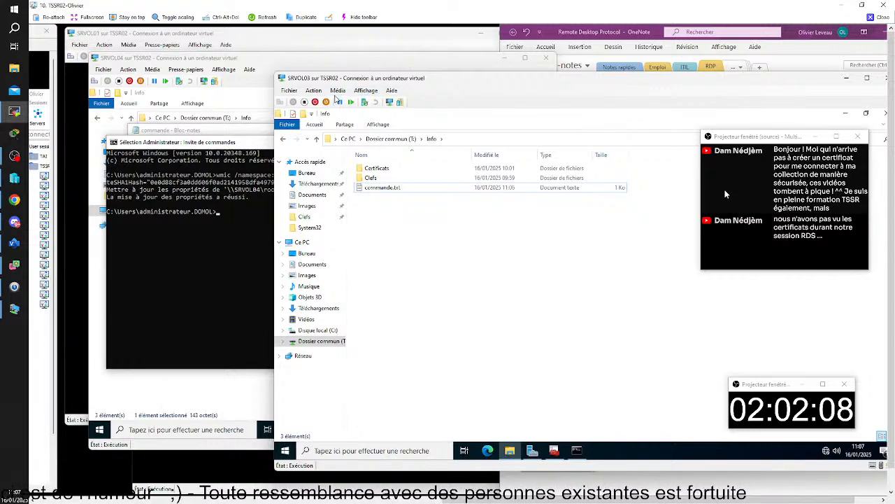
pyautogui.click(369, 92)
pyautogui.click(387, 121)
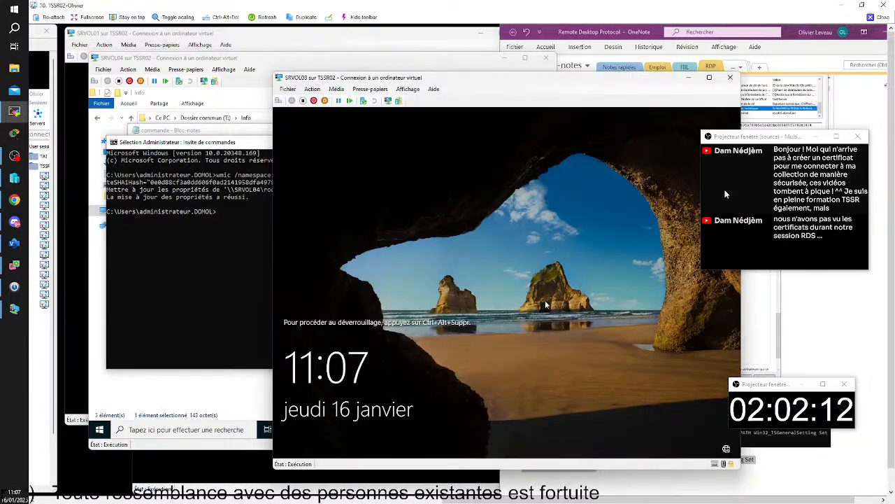
pyautogui.hotkey('ctrl', 'alt', 'End')
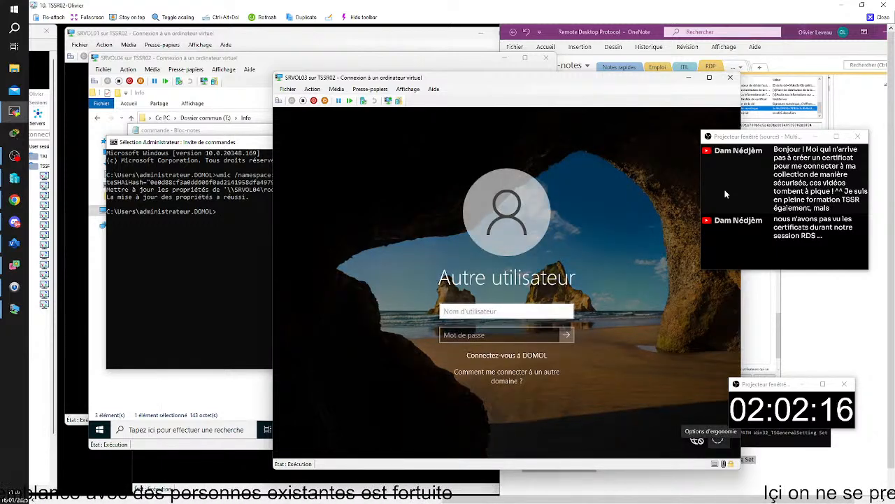
# Switch to the CLIOL01 VM and sign in with the administrator password.
pyautogui.moveTo(721, 497)
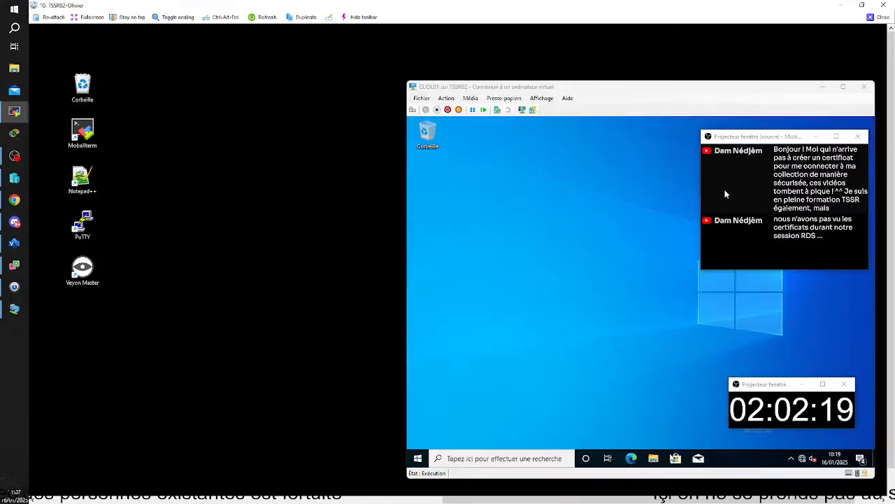
pyautogui.click(657, 460)
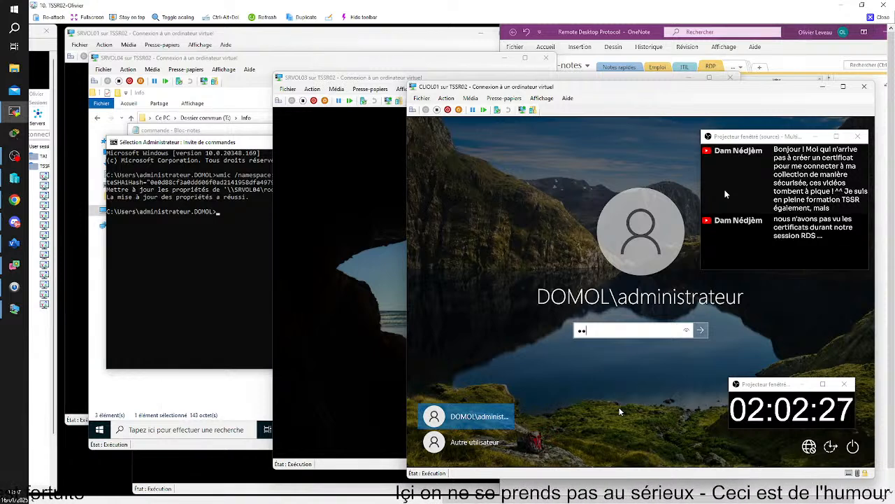
pyautogui.press('Return')
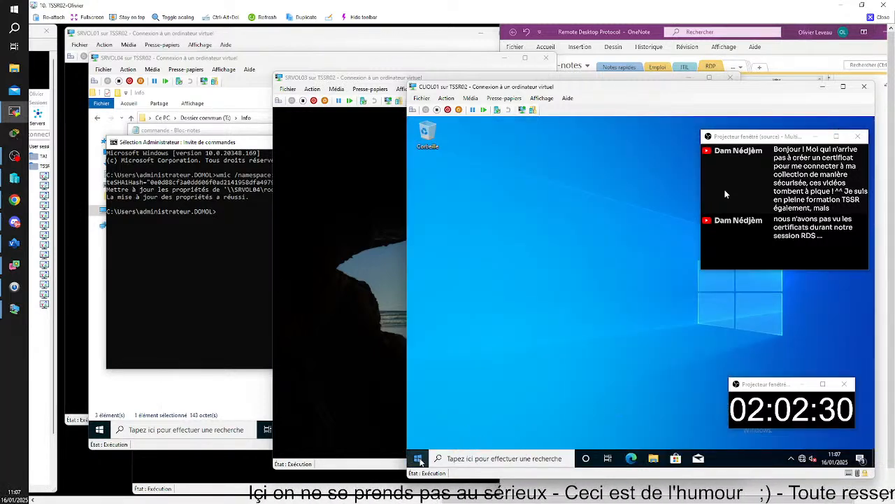
# Launch Connexion Bureau à distance on CLIOL01 from a 'b' search.
pyautogui.click(448, 460)
pyautogui.write('b')
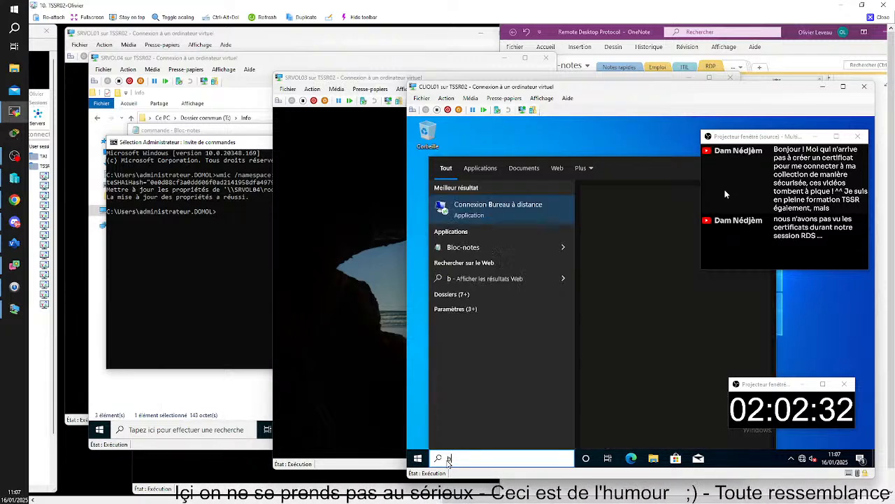
pyautogui.press('Return')
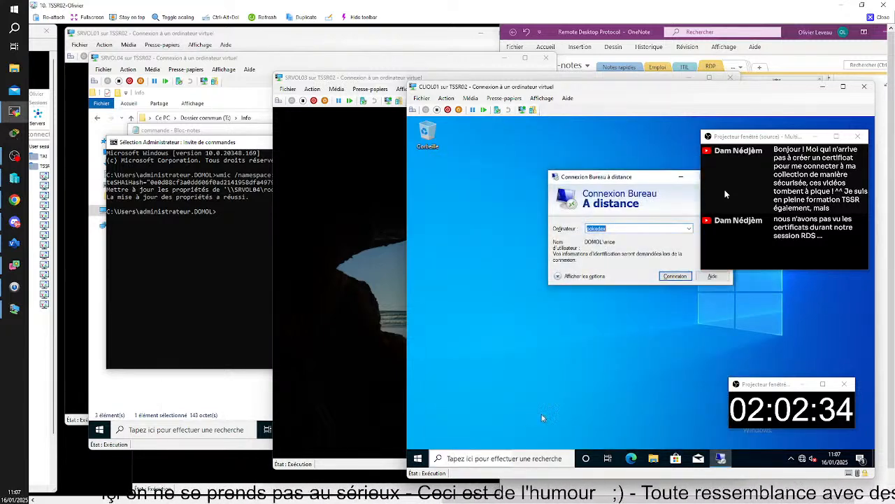
# Connect to pokedex with the account password, accepting the certificate name warning.
pyautogui.click(674, 276)
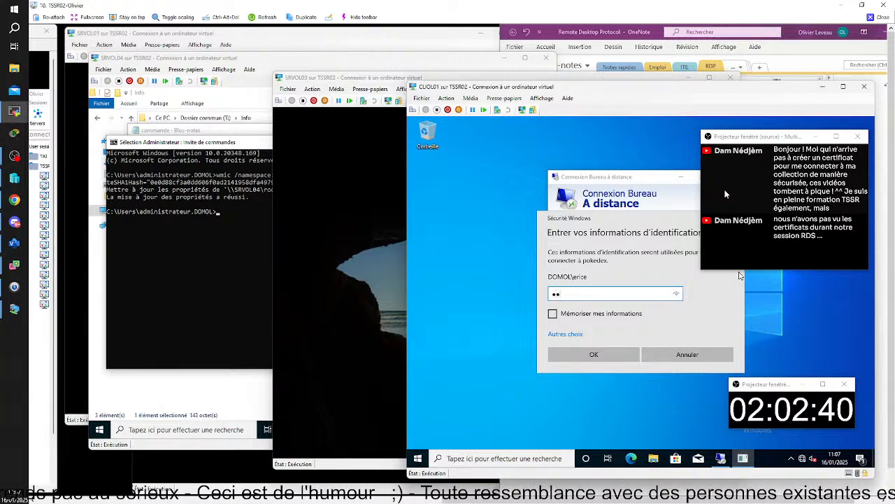
pyautogui.write('••')
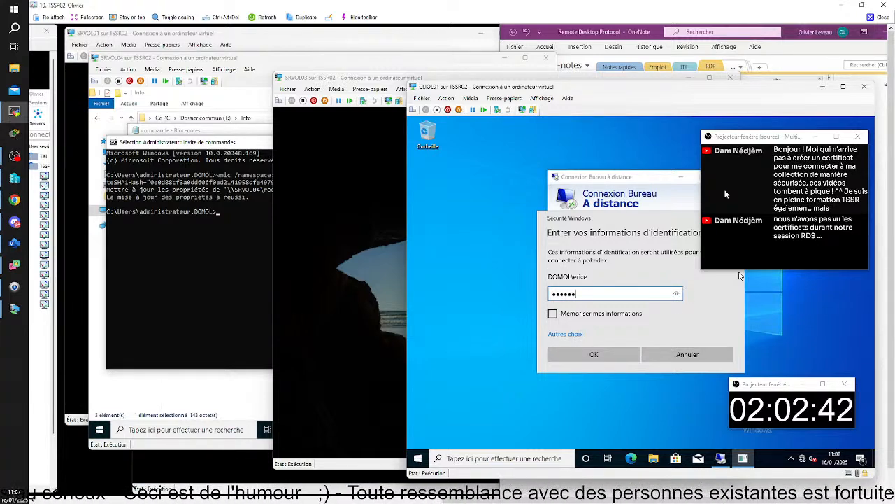
pyautogui.write('•••')
pyautogui.press('Return')
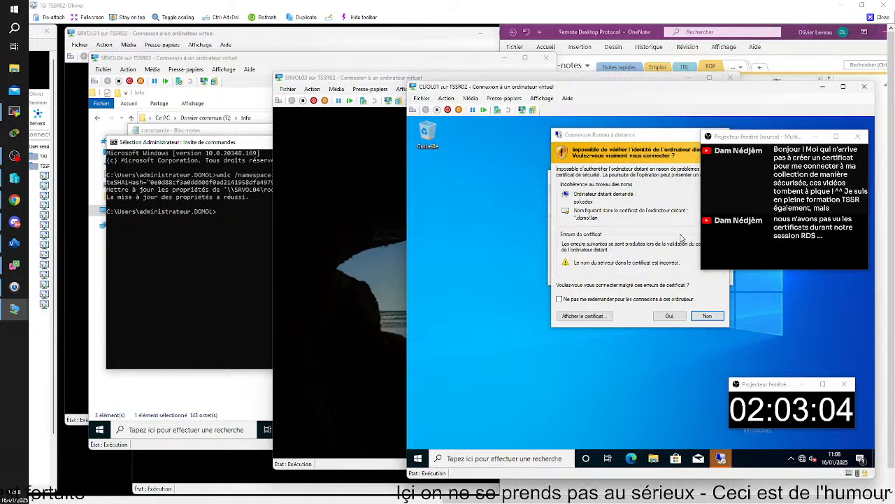
pyautogui.click(670, 316)
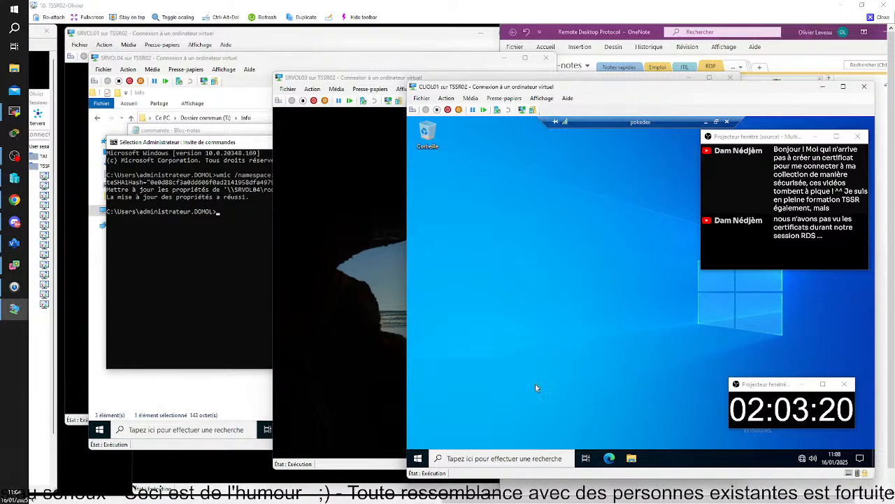
# Sign out of the remote pokedex session from the Start button's shutdown menu.
pyautogui.rightClick(416, 460)
pyautogui.moveTo(465, 433)
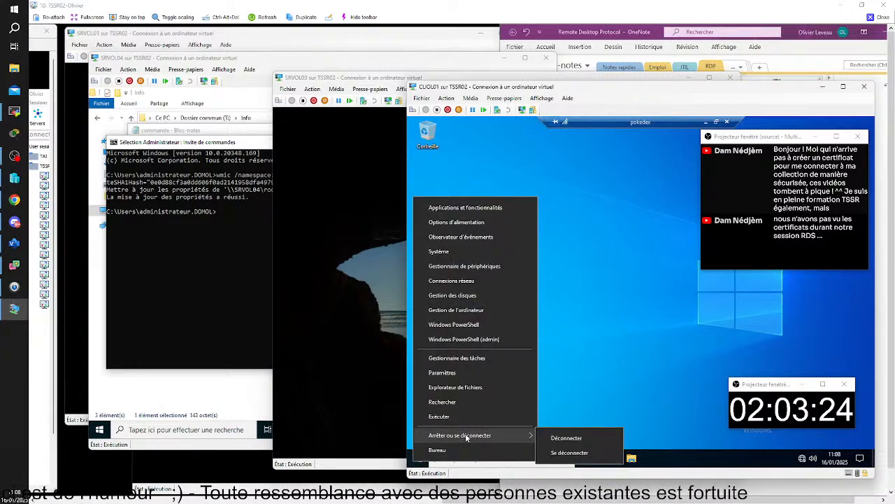
pyautogui.click(568, 452)
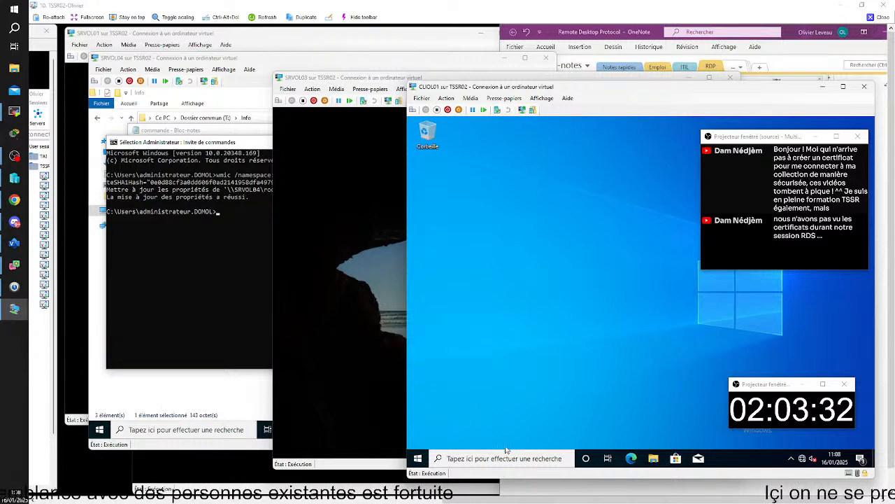
# Launch Remote Desktop Connection and connect to the full name pokedex.domol.lan.
pyautogui.click(451, 458)
pyautogui.write('b')
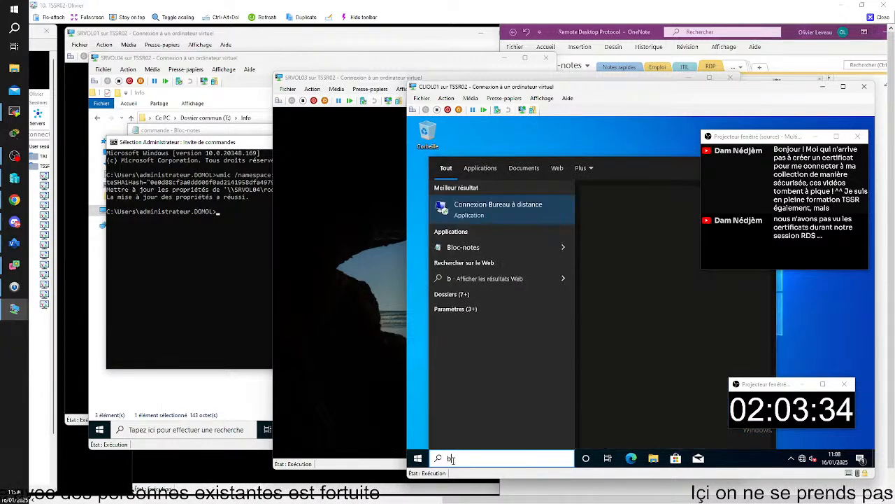
pyautogui.click(570, 204)
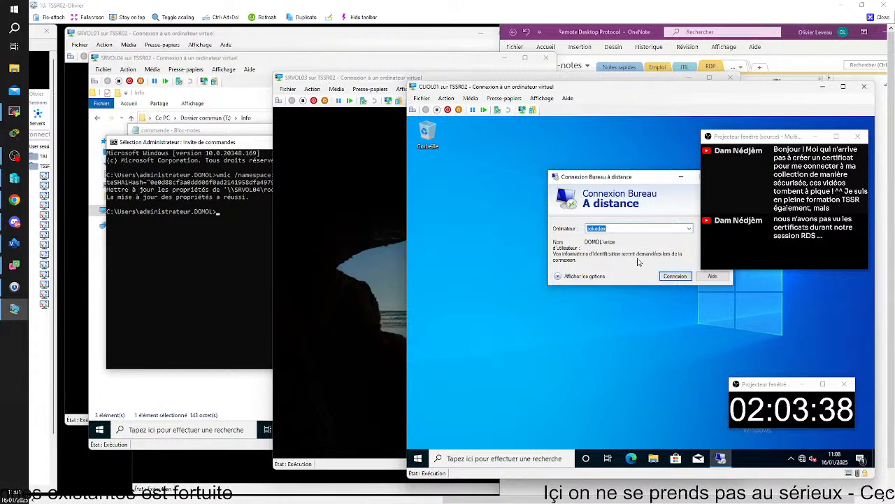
pyautogui.click(571, 276)
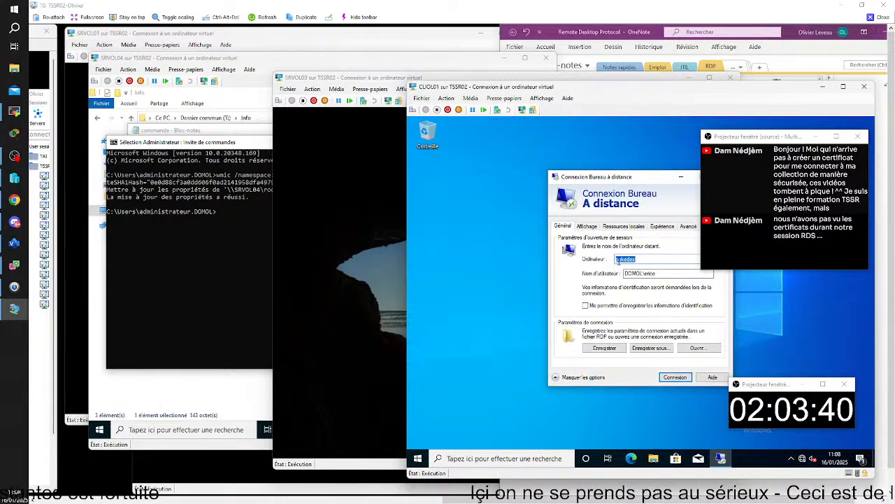
pyautogui.click(643, 259)
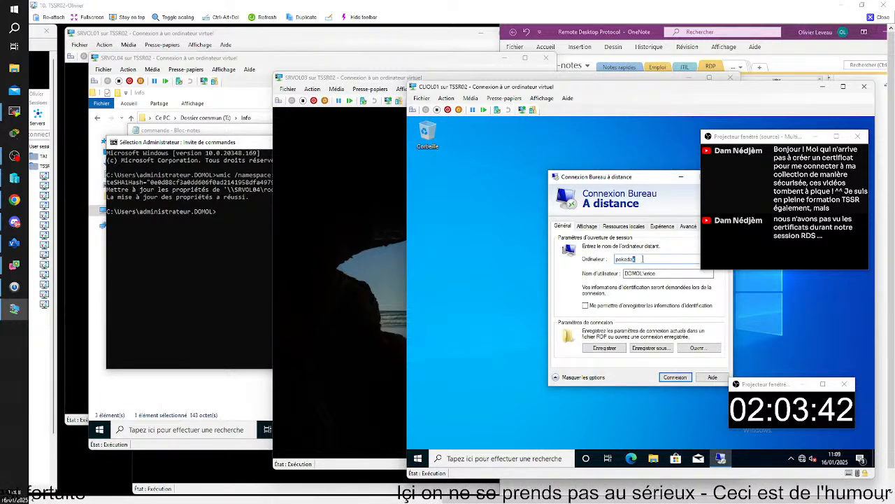
pyautogui.write('.')
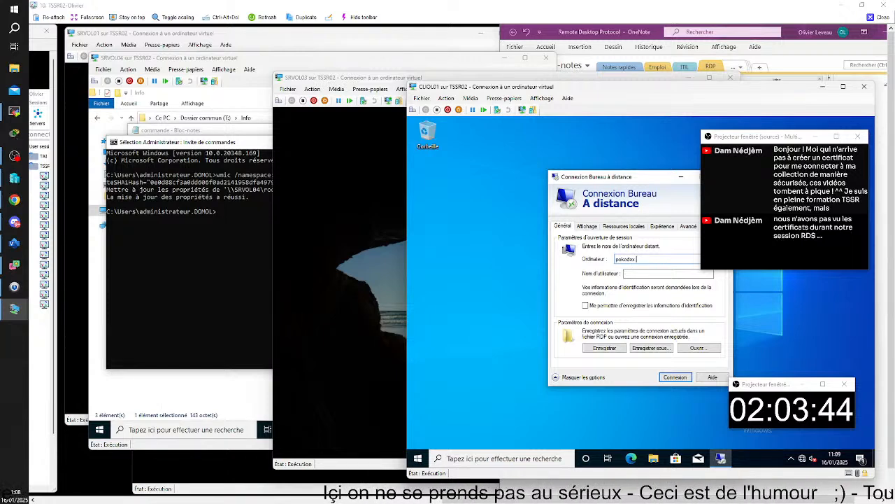
pyautogui.write('domol')
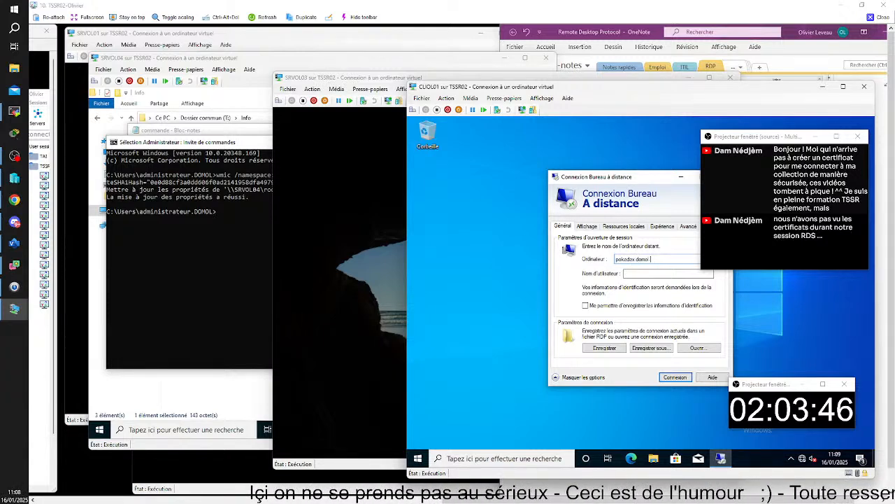
pyautogui.write('.lan')
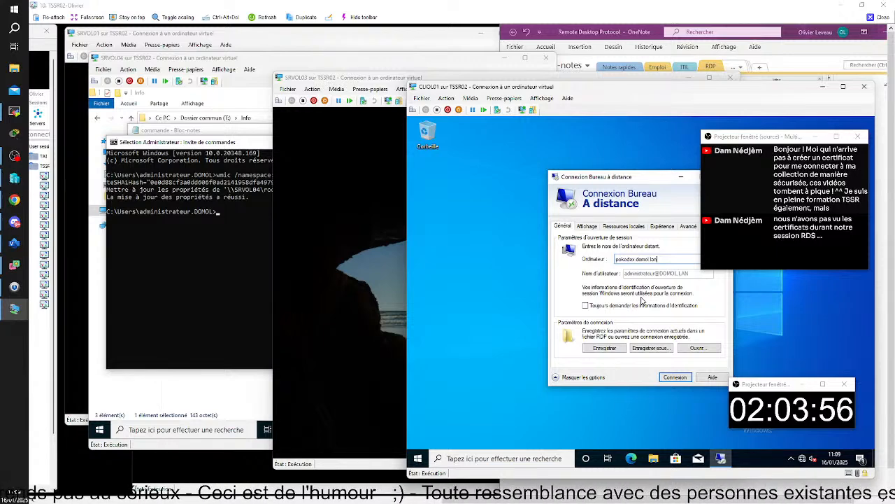
pyautogui.click(675, 377)
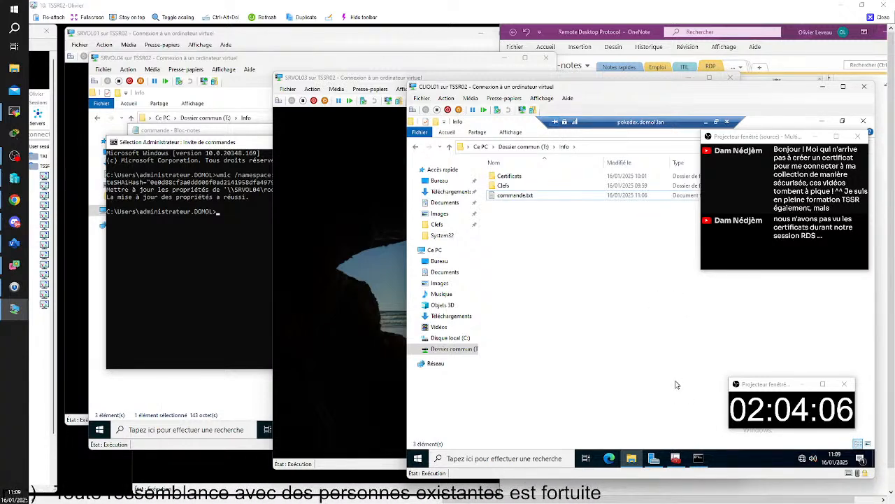
# Sign out of the pokedex.domol.lan session and close the remote connection.
pyautogui.rightClick(418, 458)
pyautogui.moveTo(448, 432)
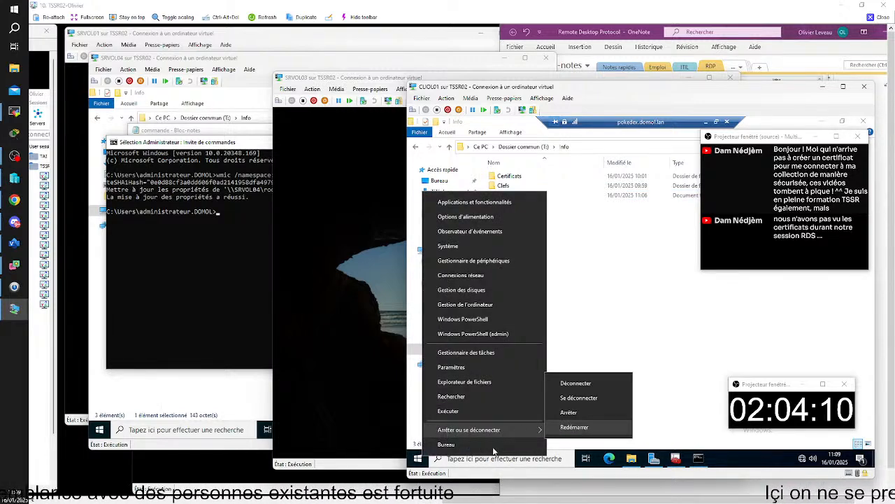
pyautogui.click(577, 398)
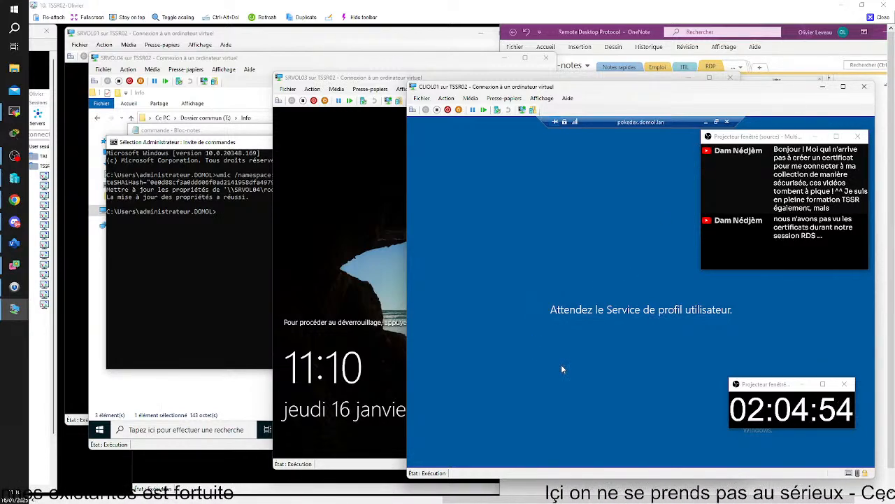
pyautogui.click(727, 122)
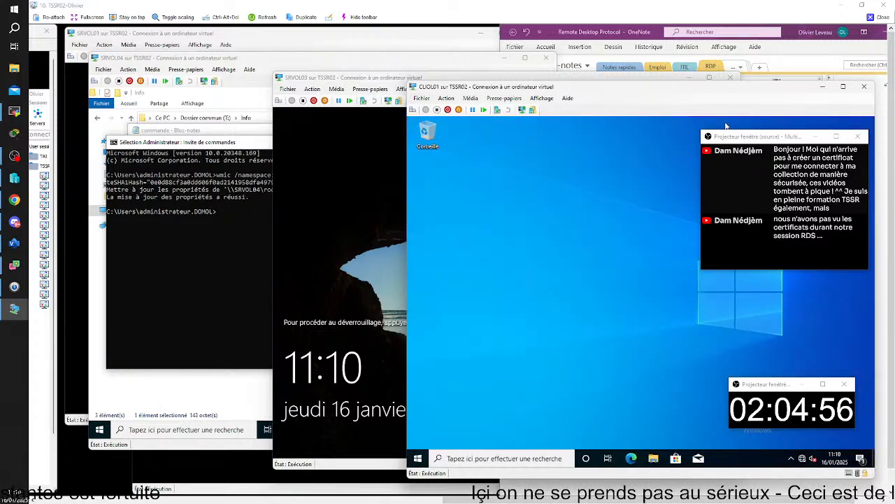
# Relaunch Remote Desktop Connection on CLIOL01 from the taskbar search.
pyautogui.click(504, 459)
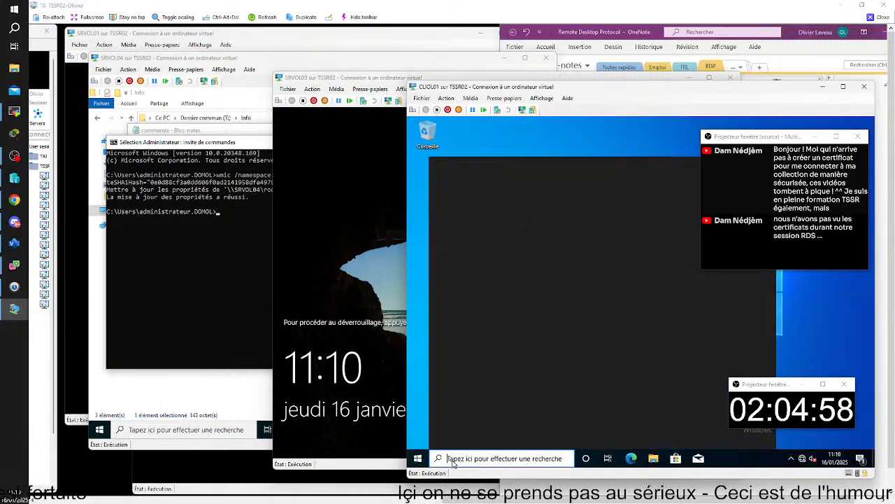
pyautogui.write('b')
pyautogui.click(517, 217)
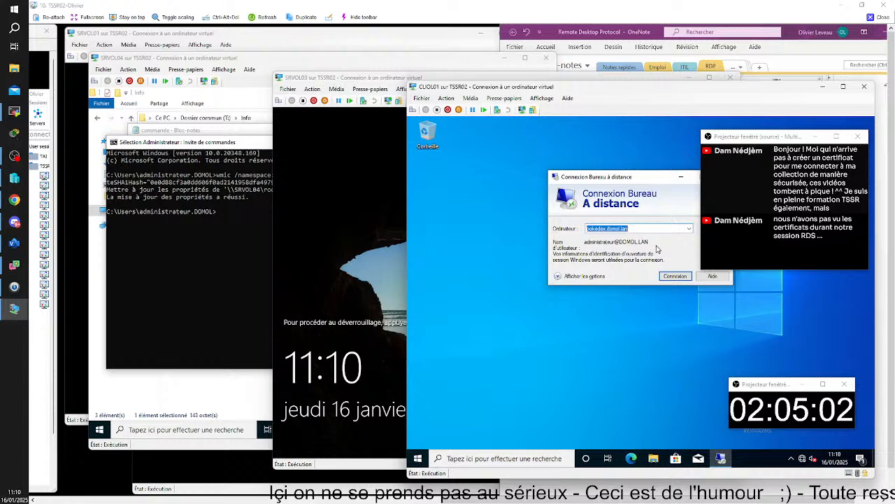
# Expand the connection options and place the cursor in the Ordinateur field holding pokedex.domol.lan.
pyautogui.click(600, 276)
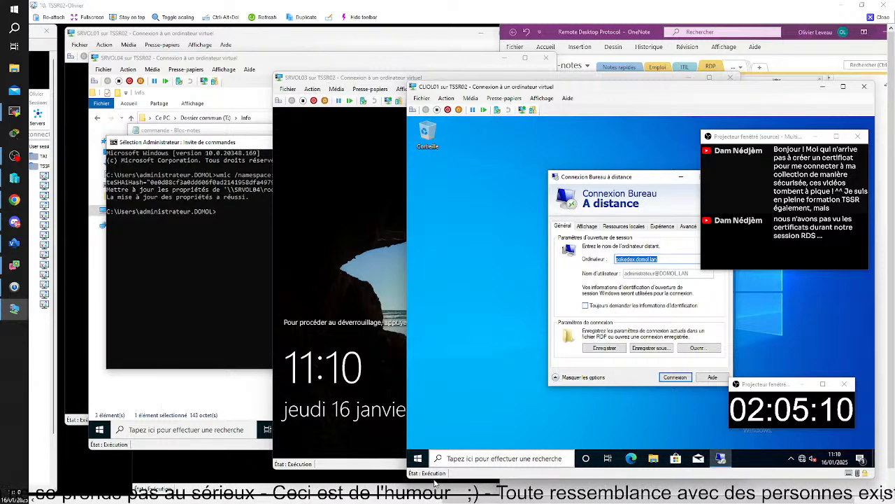
pyautogui.press('super')
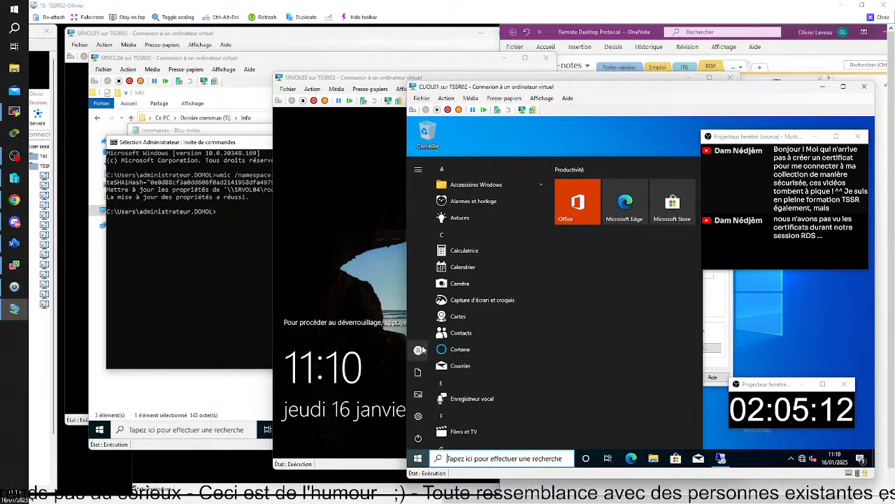
pyautogui.moveTo(423, 350)
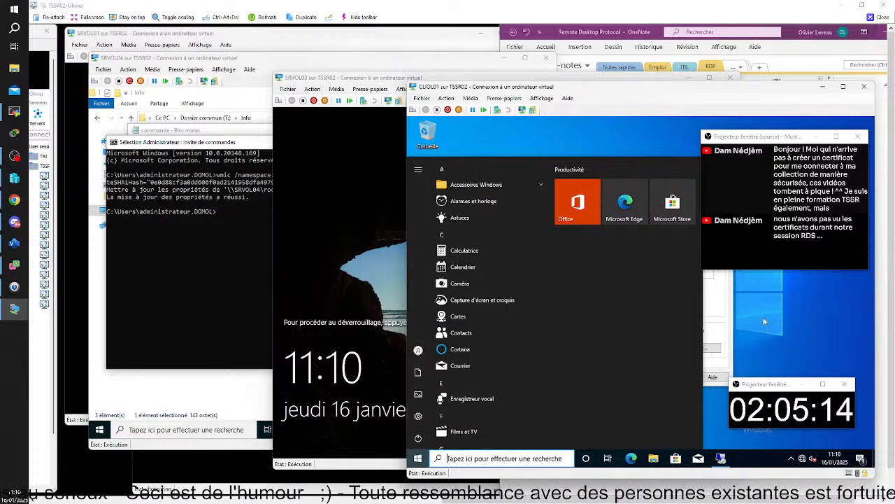
pyautogui.press('Escape')
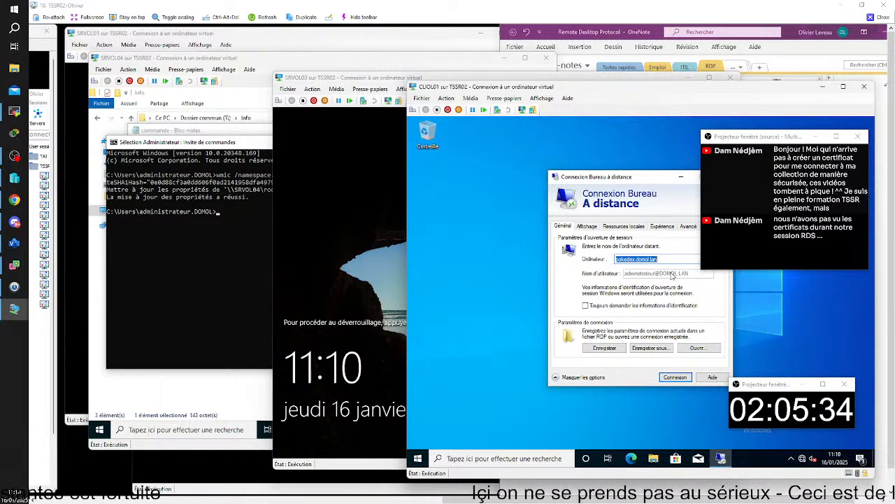
pyautogui.click(632, 259)
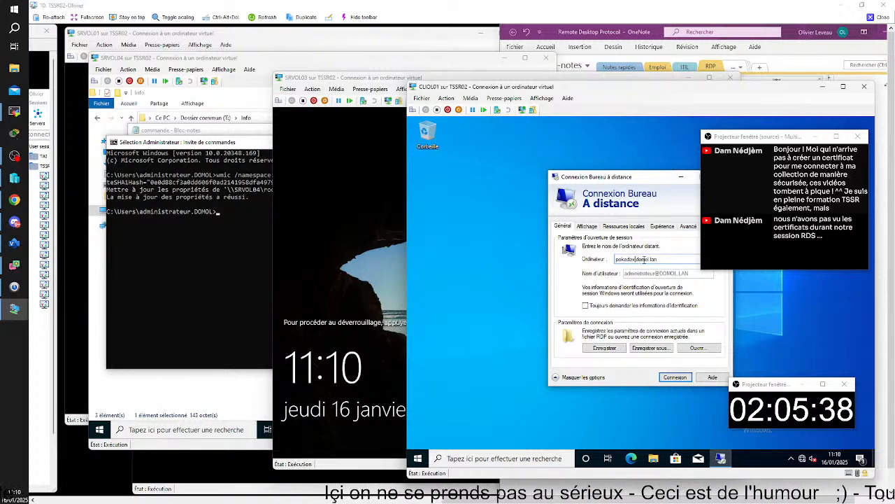
# Shorten the Ordinateur entry from pokedex.domol.lan to pokedex via the autocomplete suggestion.
pyautogui.moveTo(638, 260); pyautogui.dragTo(659, 261)
pyautogui.press('BackSpace')
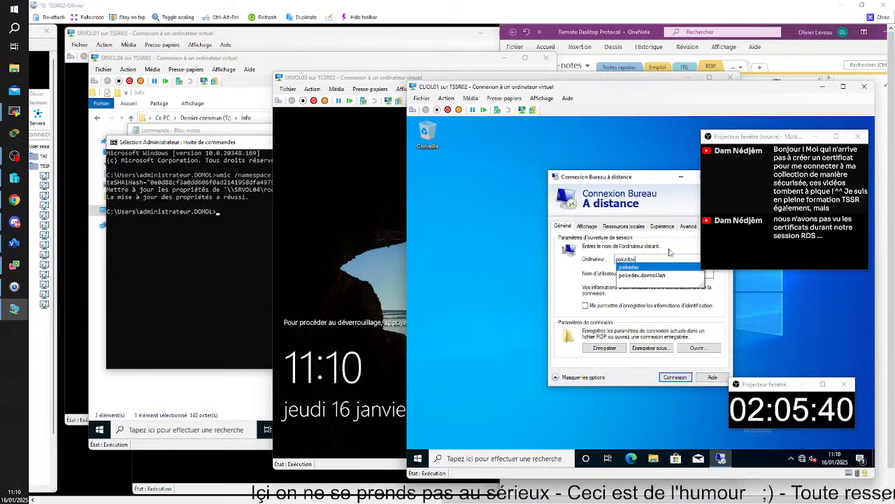
pyautogui.click(663, 269)
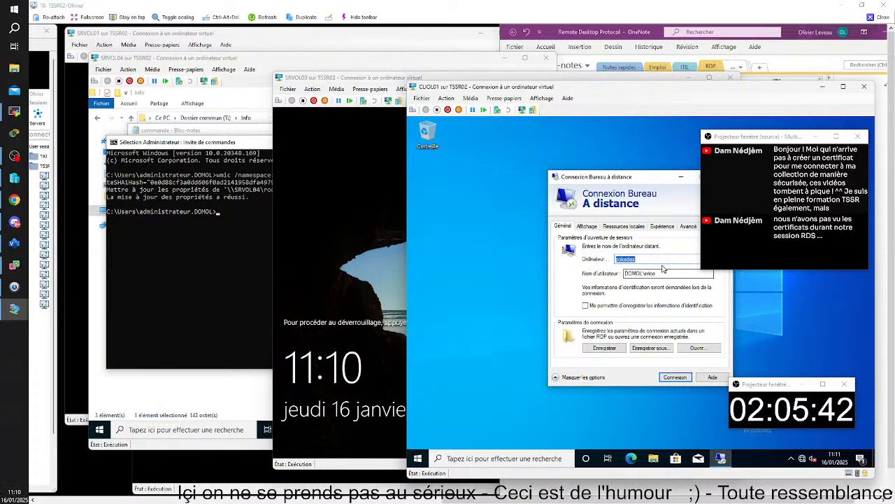
pyautogui.click(664, 274)
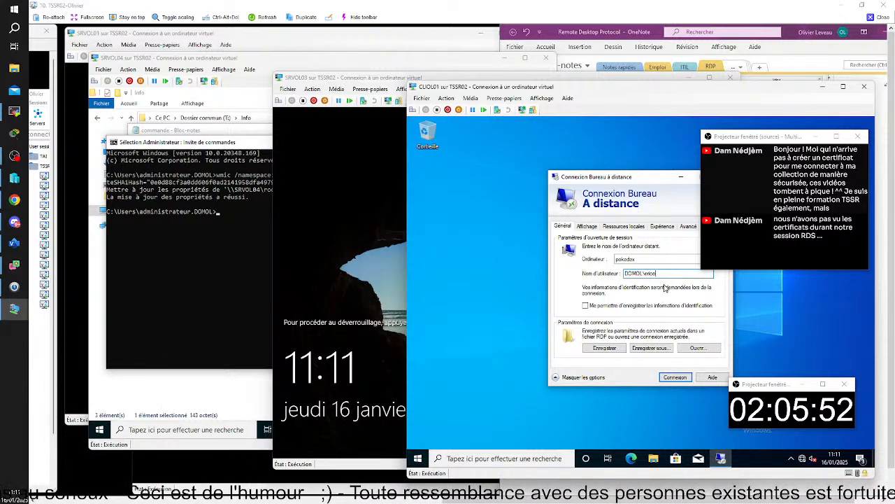
pyautogui.doubleClick(639, 259)
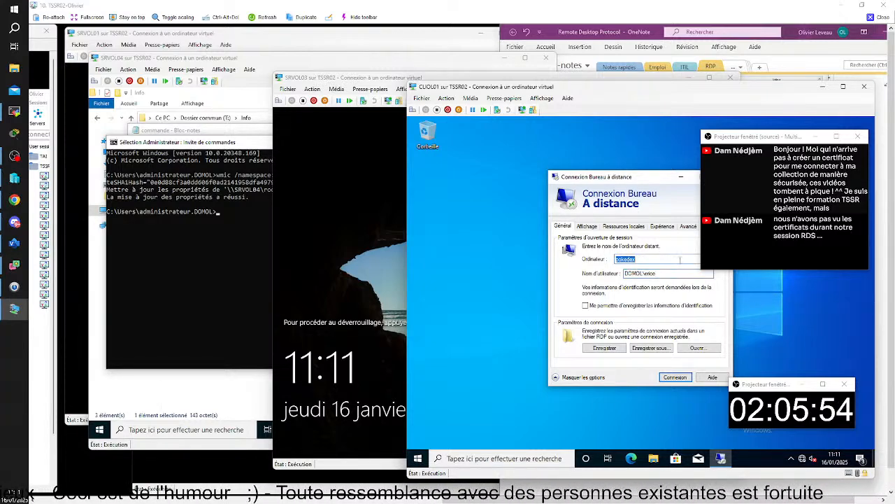
pyautogui.click(708, 259)
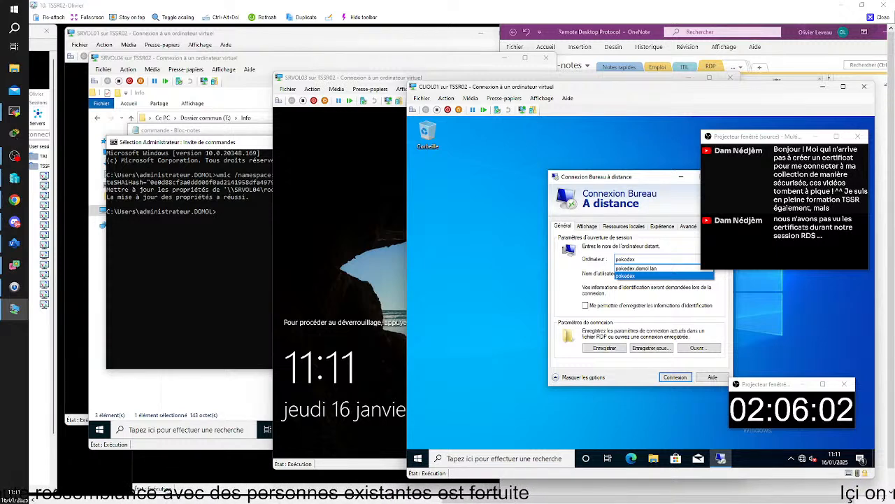
pyautogui.press('Return')
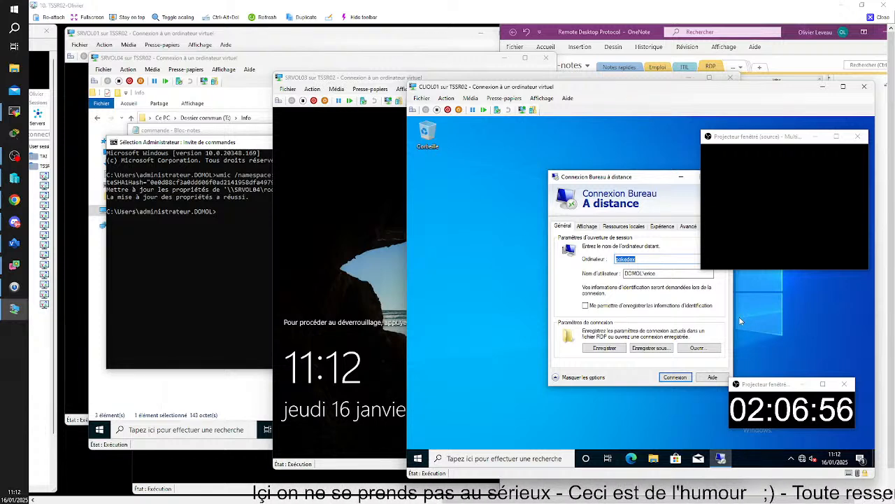
# Connect to pokedex with the account password and accept the certificate warning.
pyautogui.click(677, 377)
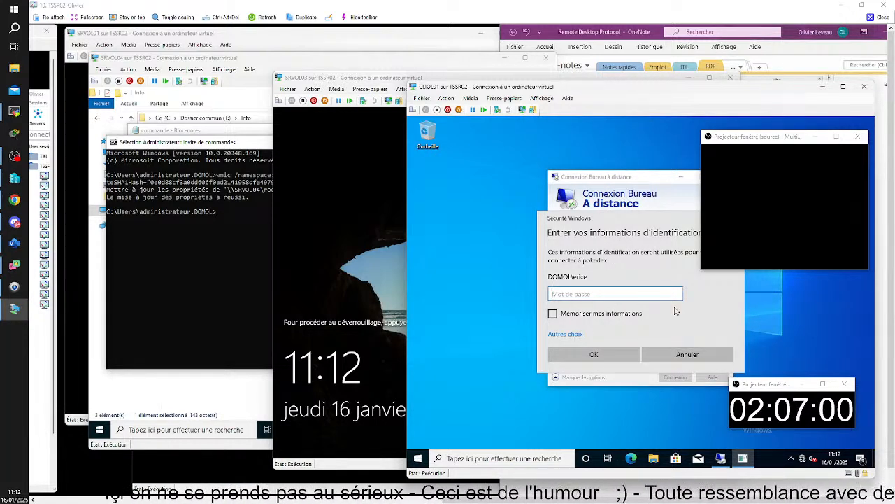
pyautogui.write('*********')
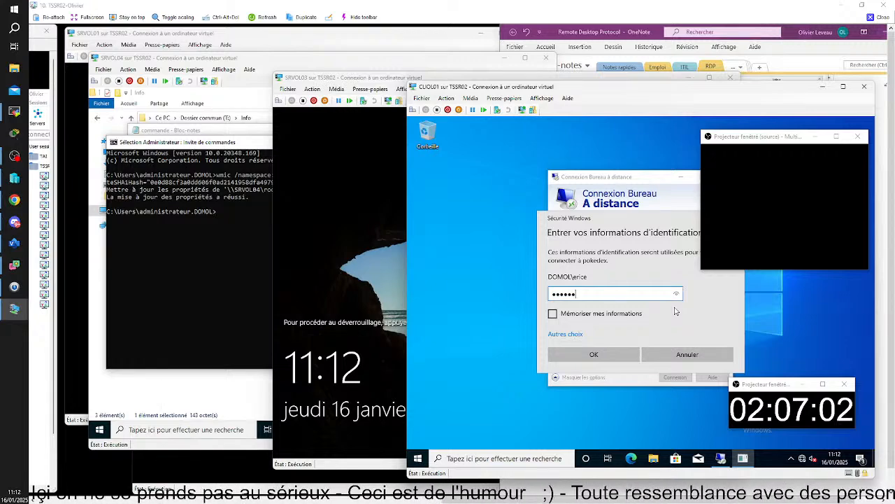
pyautogui.press('Return')
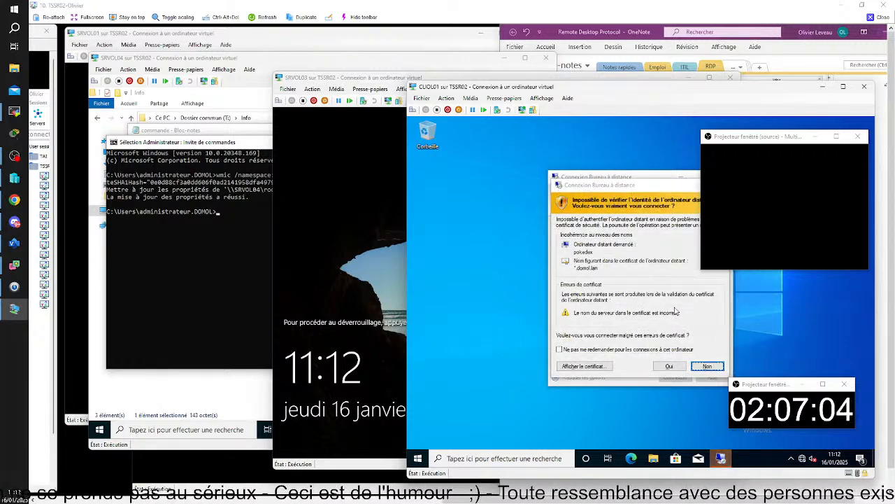
pyautogui.click(670, 366)
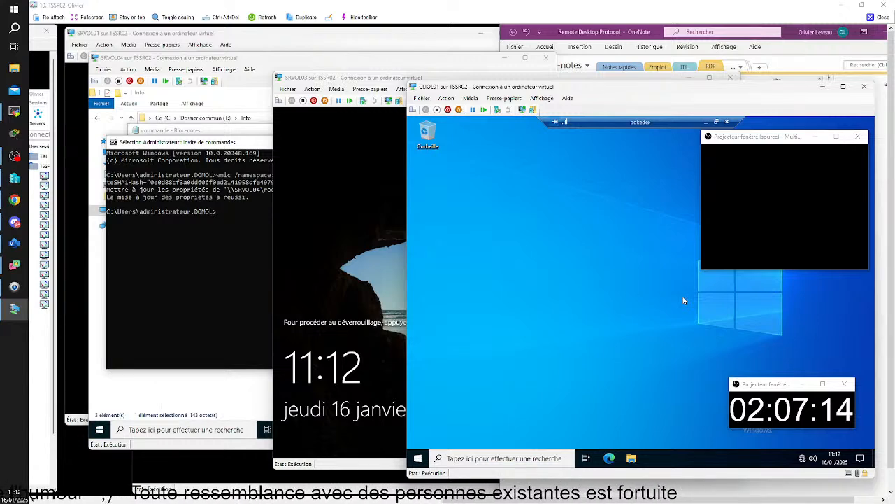
pyautogui.press('super+e')
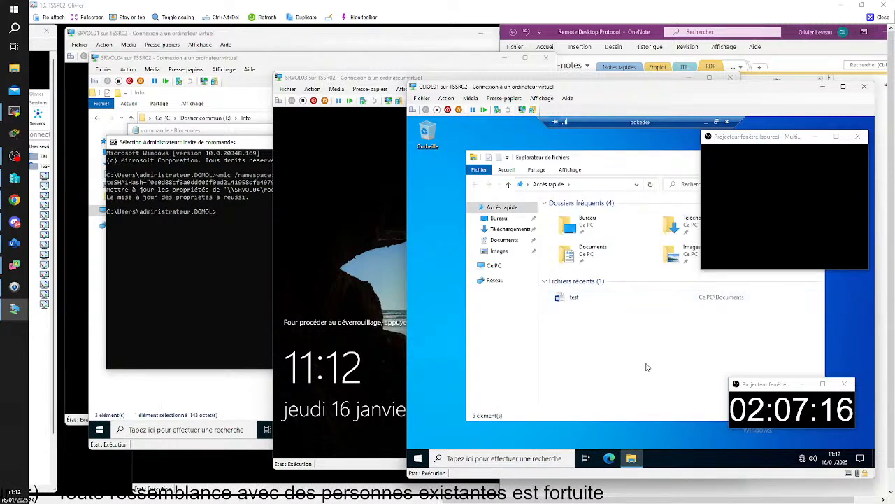
# Create a new bitmap image named toto in the Documents folder.
pyautogui.click(513, 242)
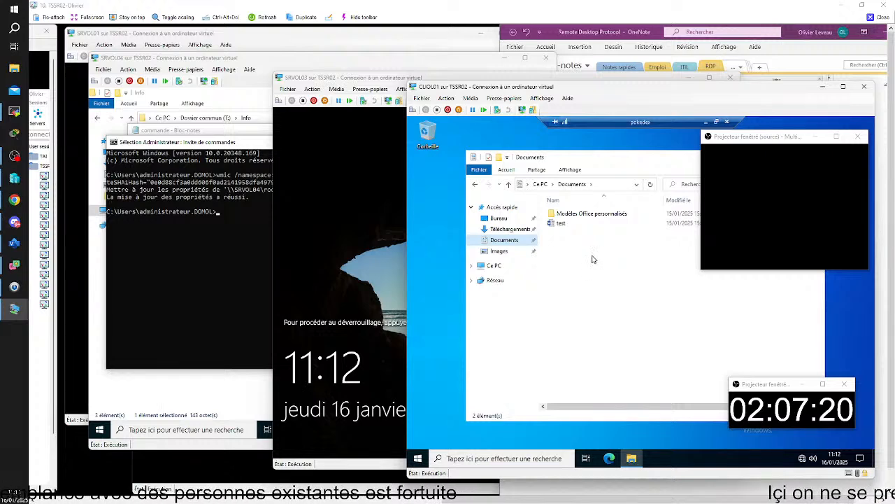
pyautogui.rightClick(593, 257)
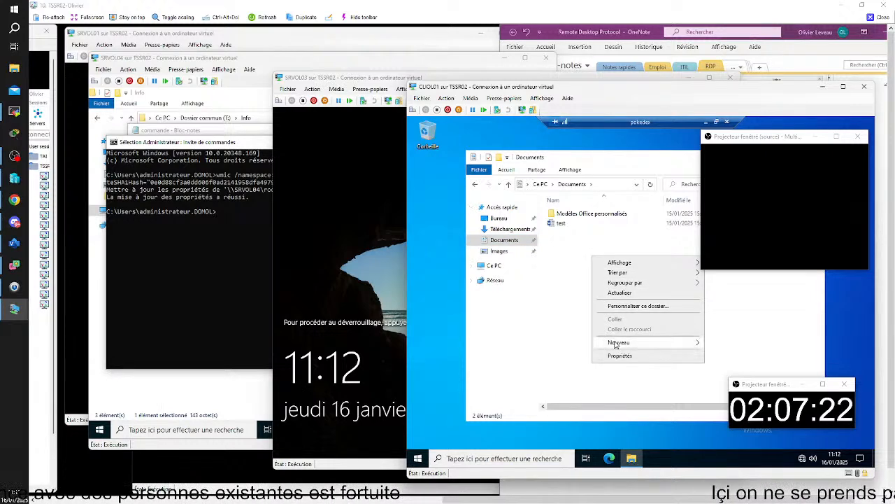
pyautogui.moveTo(615, 344)
pyautogui.click(717, 296)
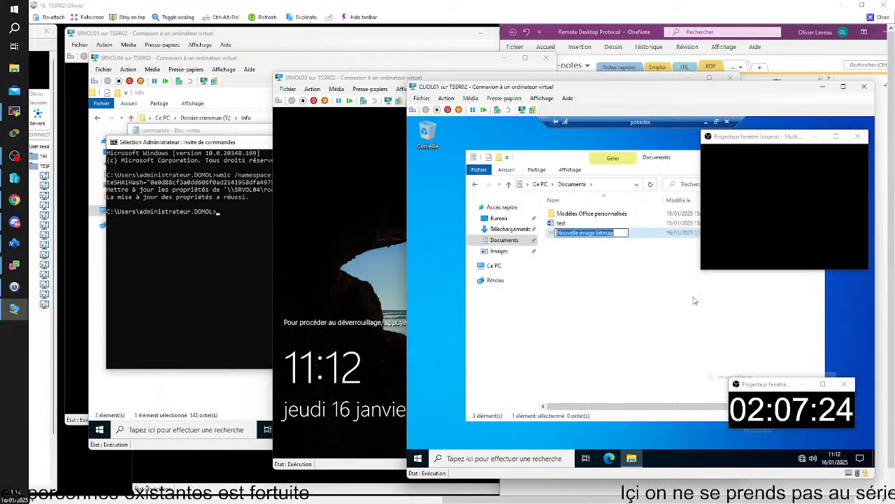
pyautogui.write('toto')
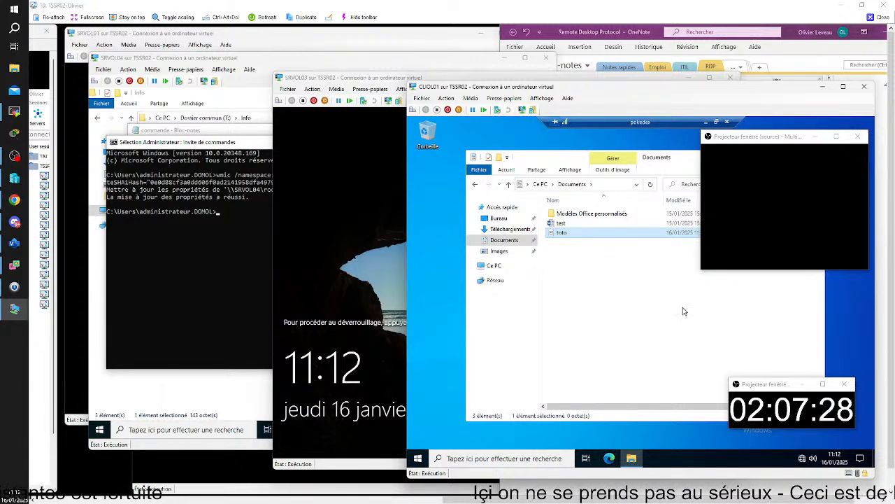
pyautogui.click(585, 380)
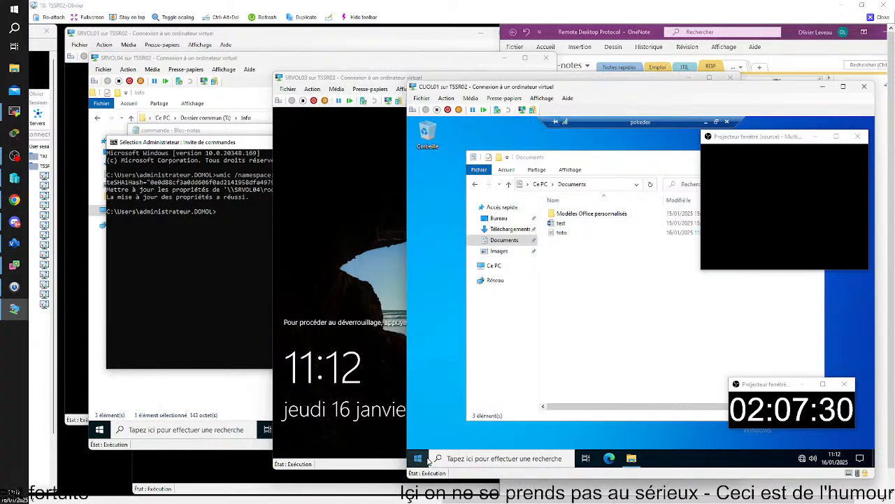
# Sign out of the pokedex remote session.
pyautogui.rightClick(417, 459)
pyautogui.moveTo(462, 442)
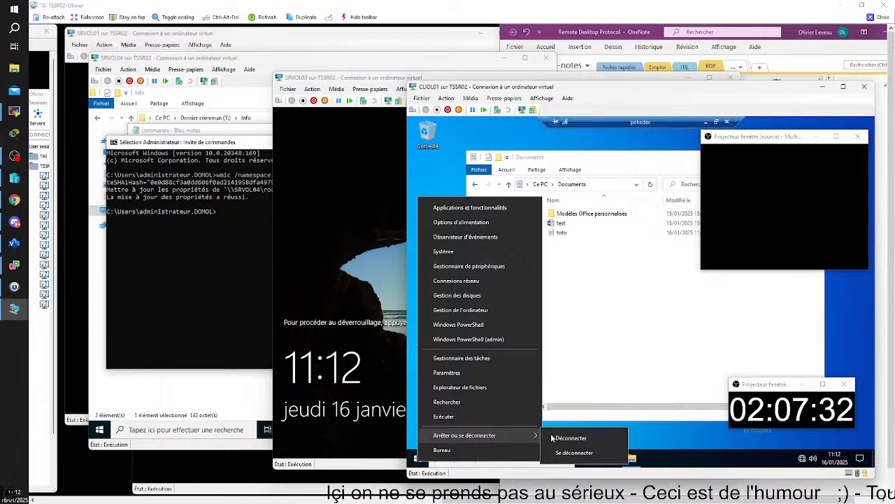
pyautogui.click(563, 434)
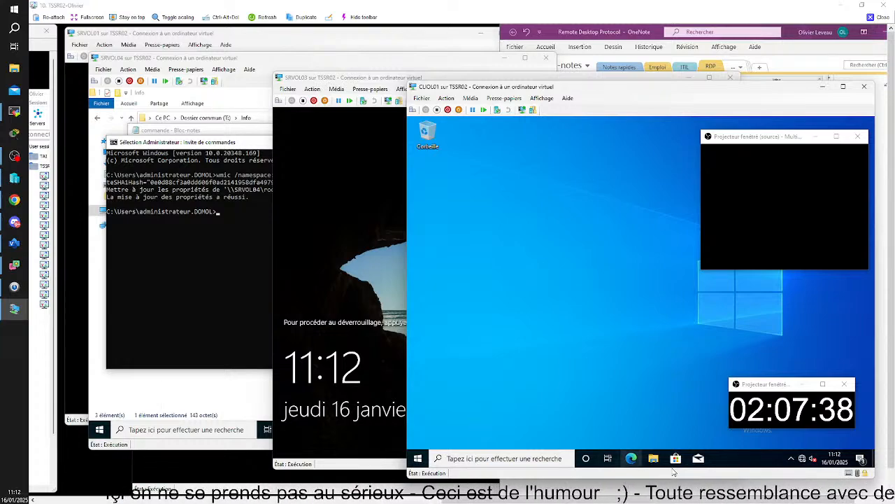
# Open File Explorer on CLIOL01's local Documents folder and reposition the window.
pyautogui.click(653, 459)
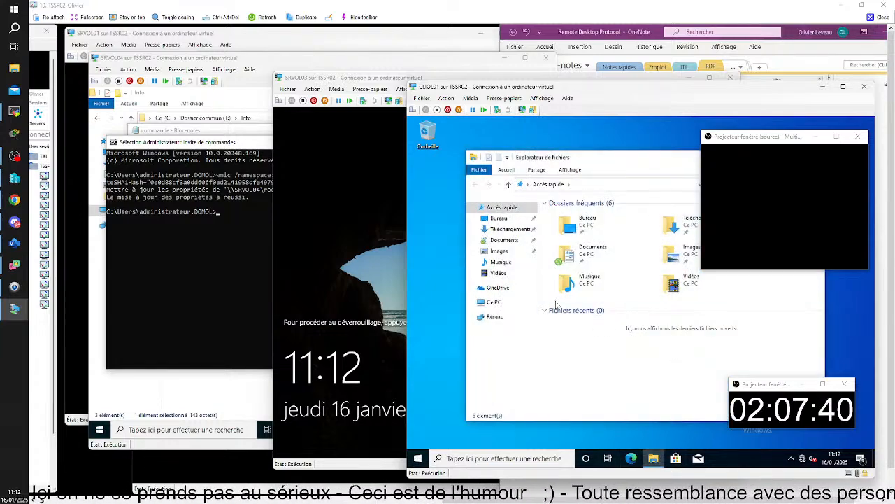
pyautogui.click(504, 240)
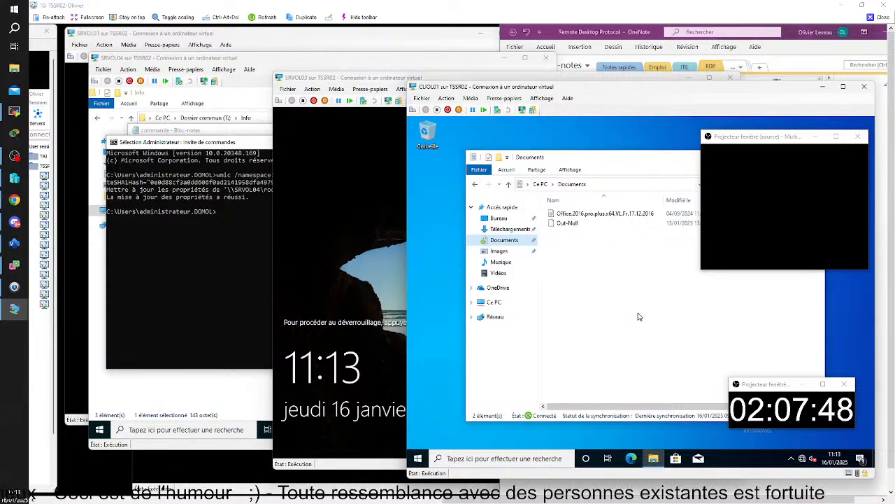
pyautogui.moveTo(654, 162); pyautogui.dragTo(642, 155)
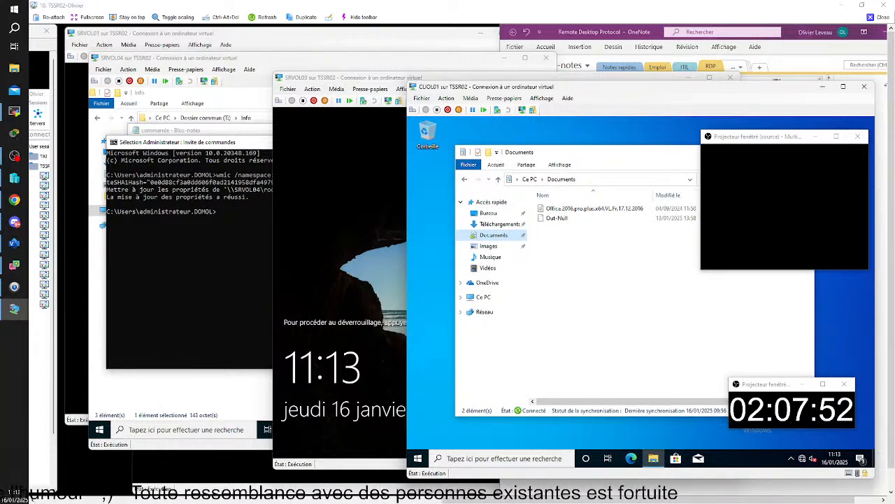
pyautogui.moveTo(815, 416); pyautogui.dragTo(848, 431)
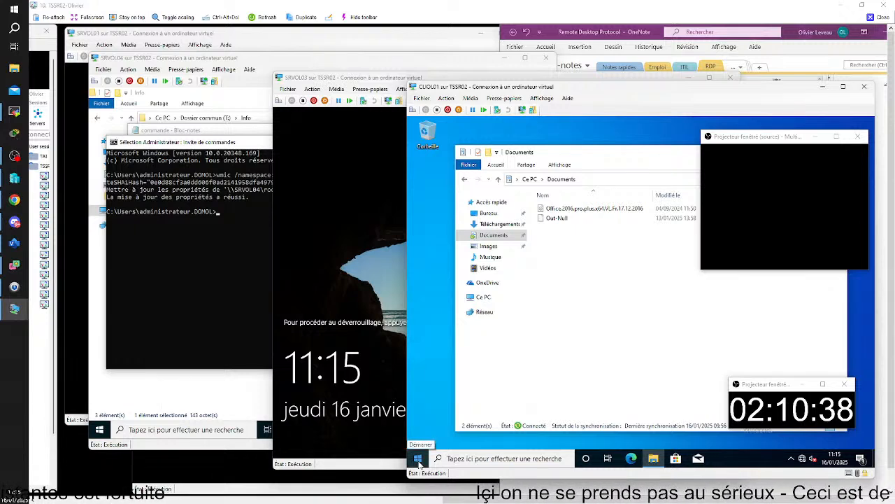
pyautogui.click(476, 459)
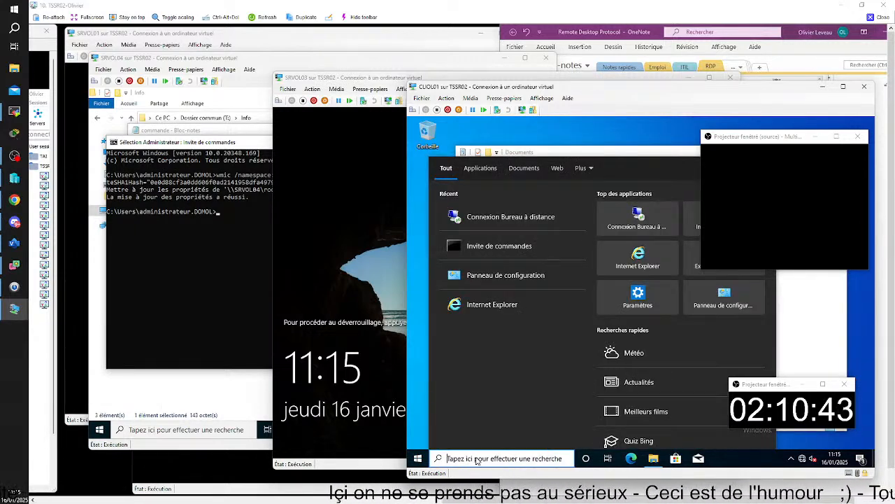
# Run mstsc, pick pokedex.domol.lan as target computer, then close the TSSR02 viewer.
pyautogui.write('mstsc')
pyautogui.press('Return')
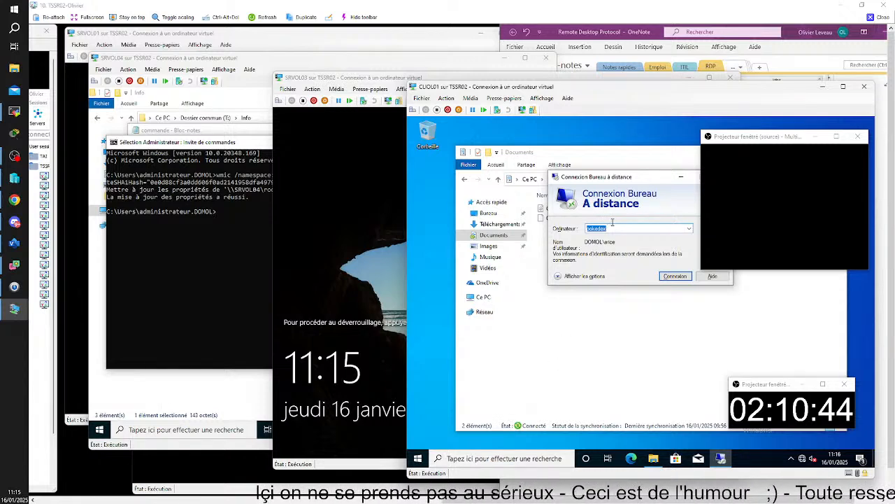
pyautogui.click(689, 229)
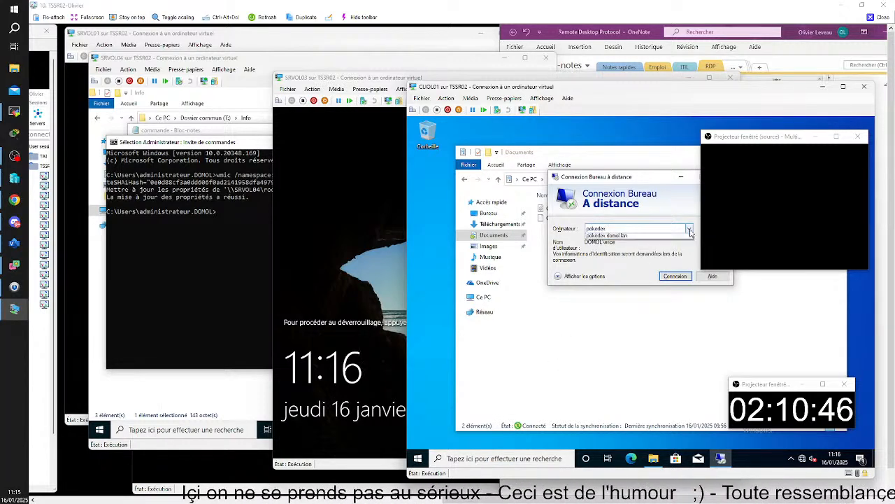
pyautogui.click(669, 245)
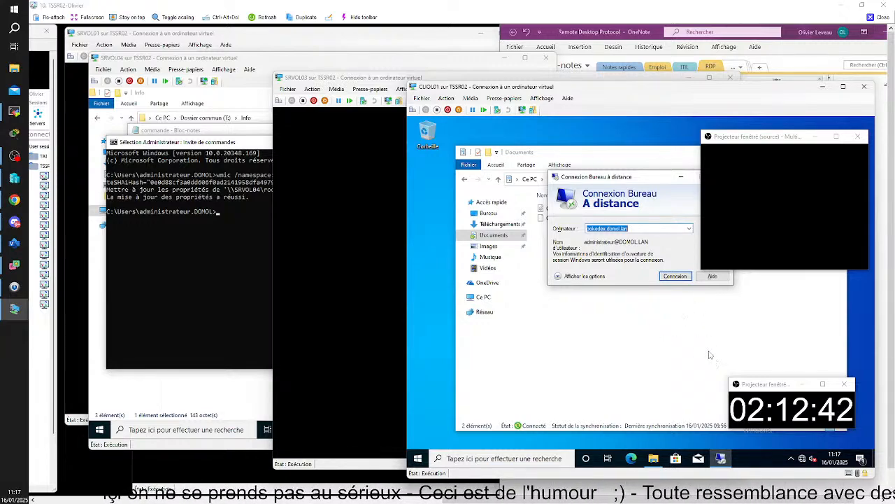
pyautogui.click(884, 5)
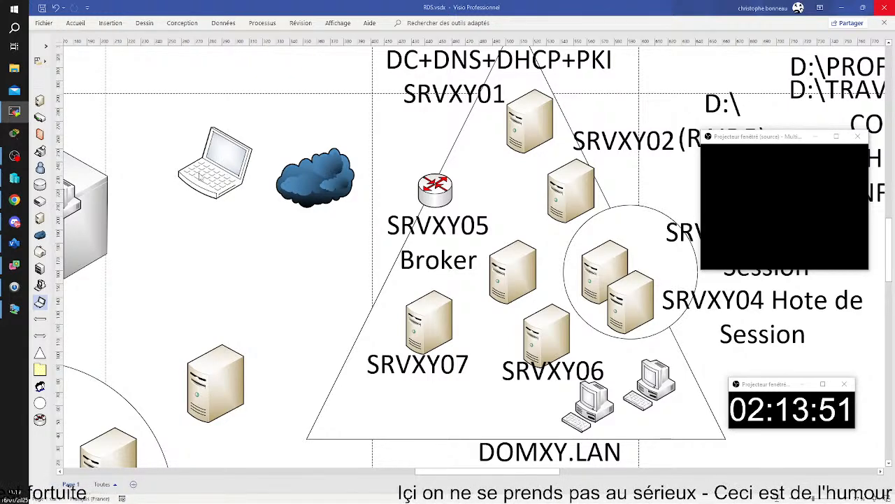
# Move the cloud shape slightly right, then bring the TSSR14 remote window forward.
pyautogui.moveTo(311, 183); pyautogui.dragTo(333, 184)
pyautogui.click(298, 94)
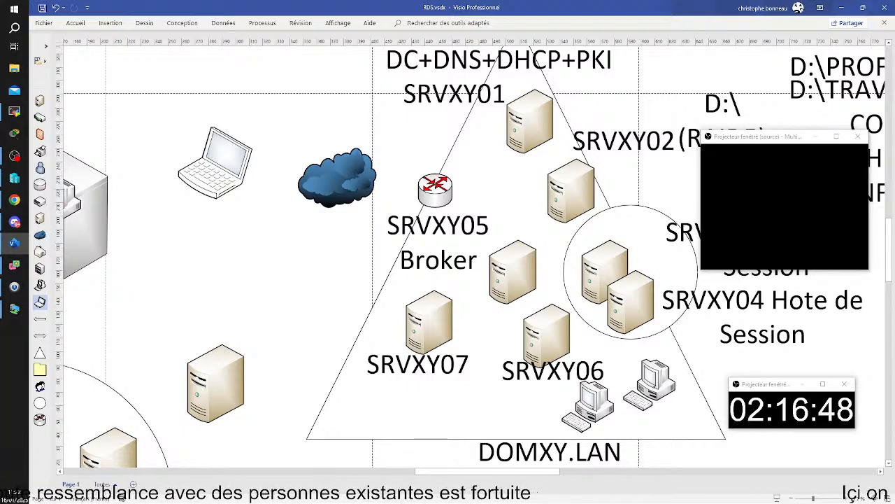
pyautogui.hotkey('alt', 'Tab')
pyautogui.moveTo(700, 489); pyautogui.dragTo(350, 7)
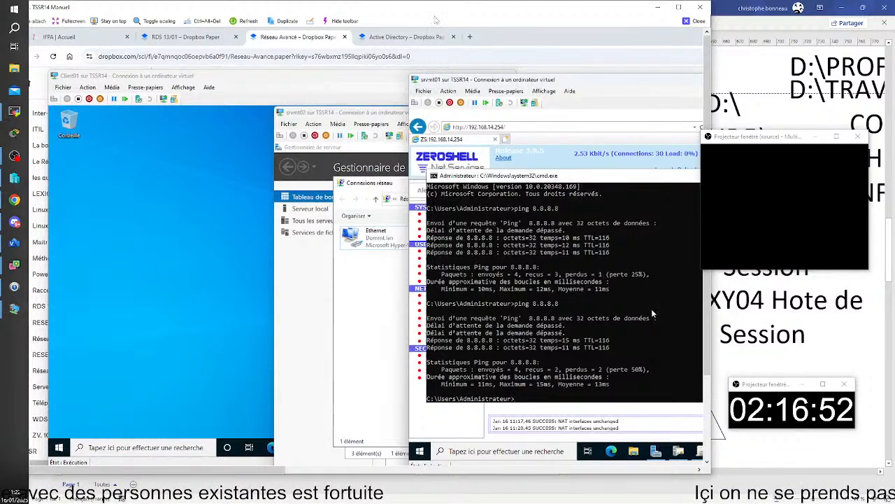
# Maximize the TSSR14 window and rerun the ping to 8.8.8.8.
pyautogui.click(679, 7)
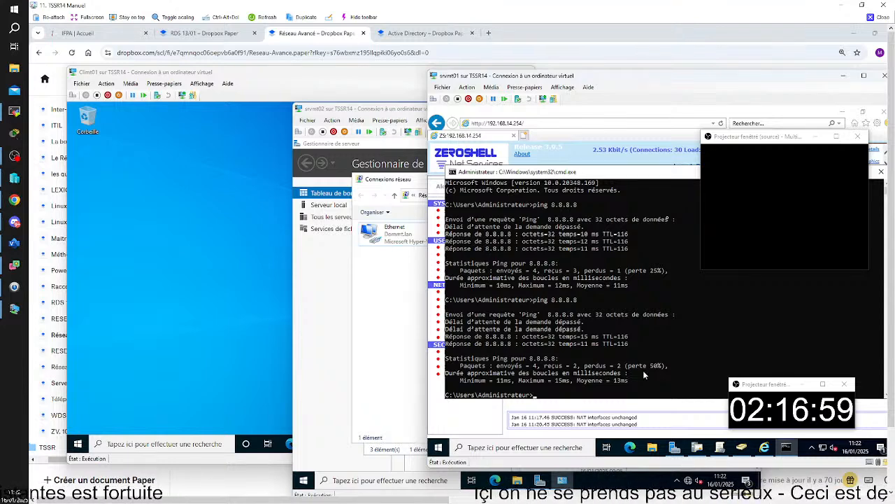
pyautogui.press('Up')
pyautogui.press('Return')
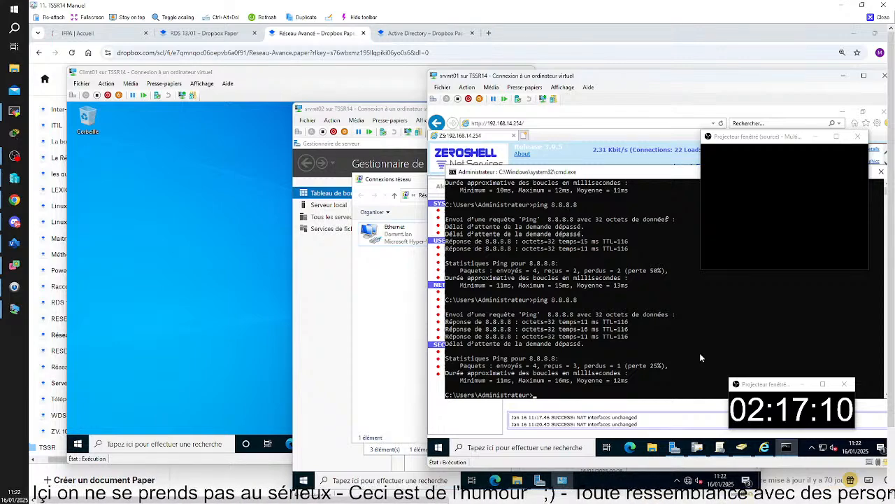
# Bring the srvmt02 window, then the RouteurNat VM console, to the front.
pyautogui.click(347, 111)
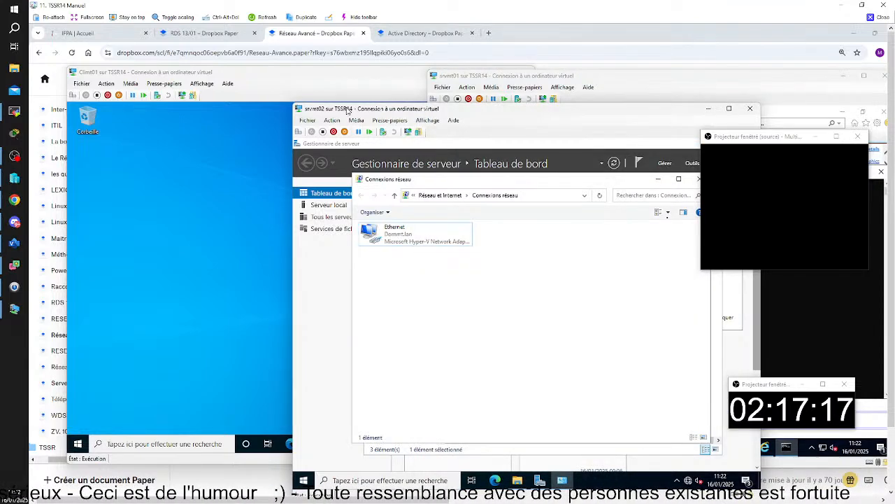
pyautogui.moveTo(622, 495)
pyautogui.click(834, 472)
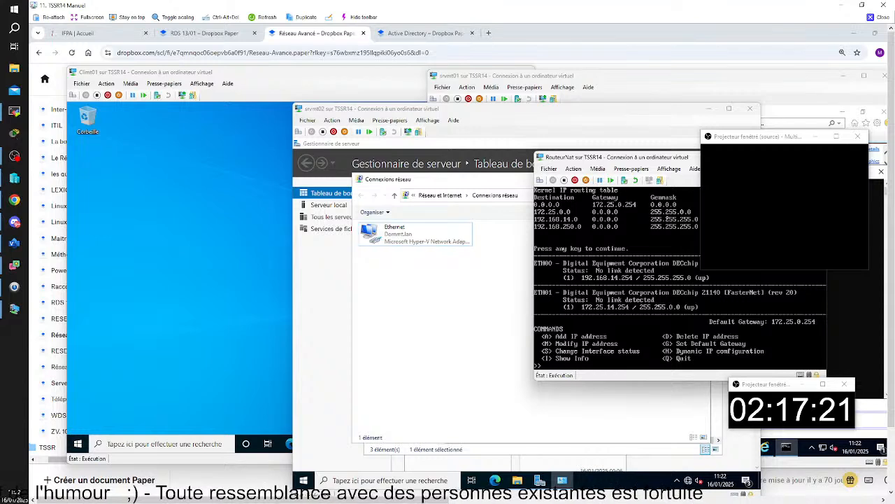
# Move the RouteurNat console up and left into view to read its routing table.
pyautogui.moveTo(640, 157); pyautogui.dragTo(534, 131)
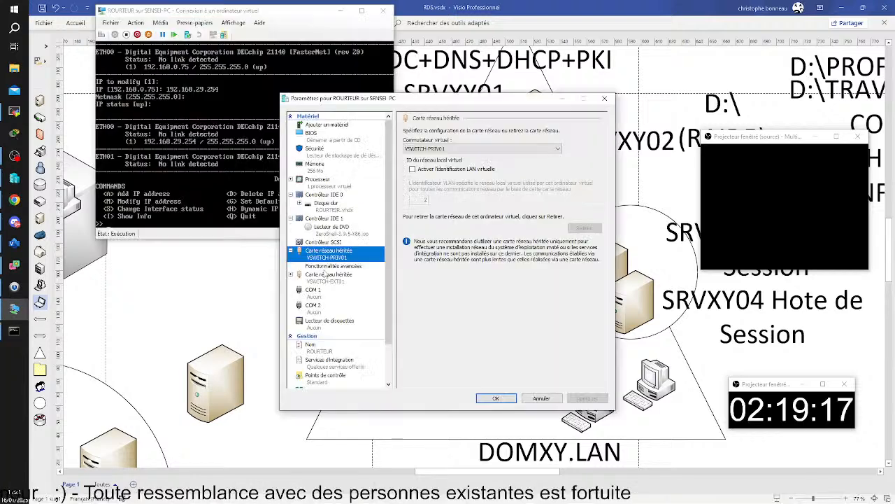
# Inspect both legacy adapters' advanced features and virtual switch settings, then close ROURTEUR's settings.
pyautogui.click(324, 269)
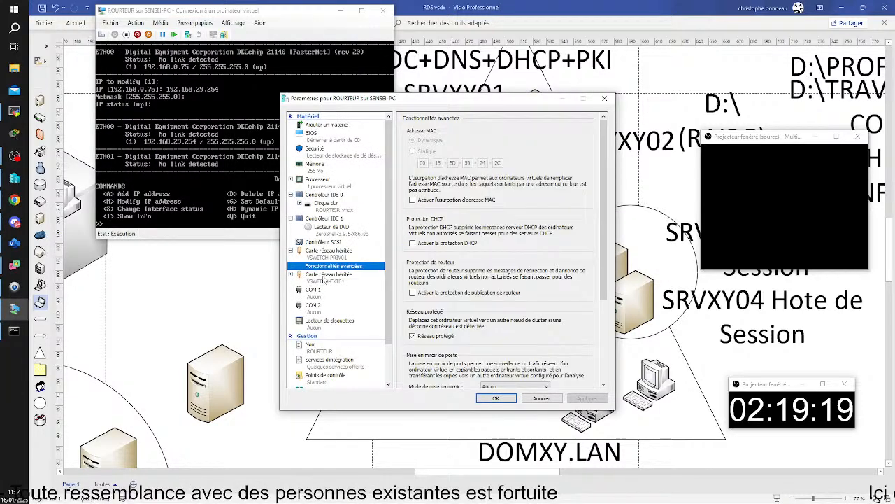
pyautogui.click(324, 276)
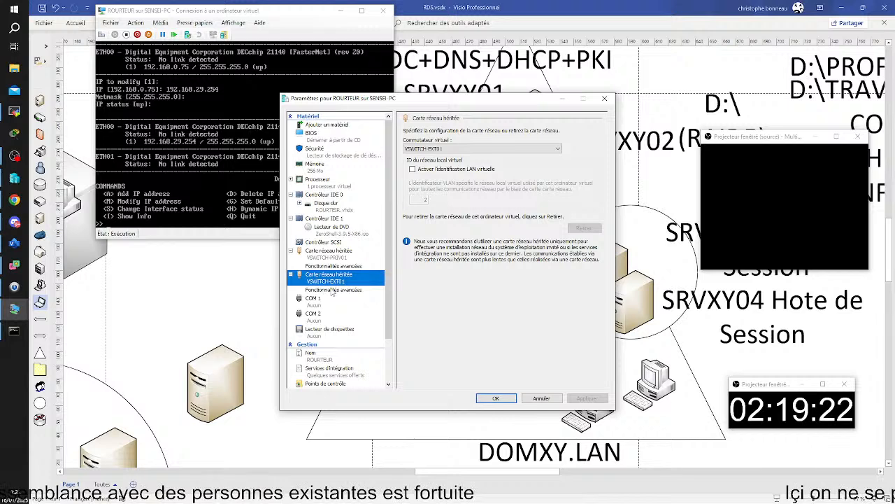
pyautogui.click(333, 289)
pyautogui.click(604, 98)
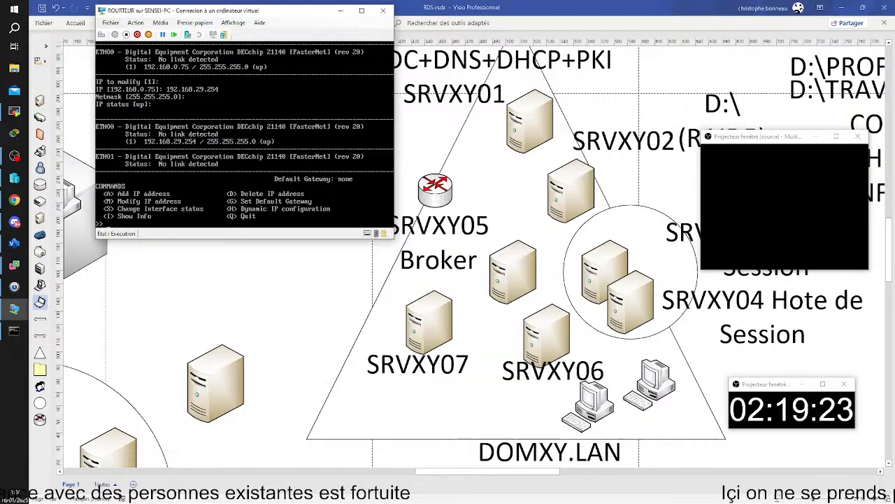
# Close the ROURTEUR VM console and bring the console window back into view.
pyautogui.click(384, 11)
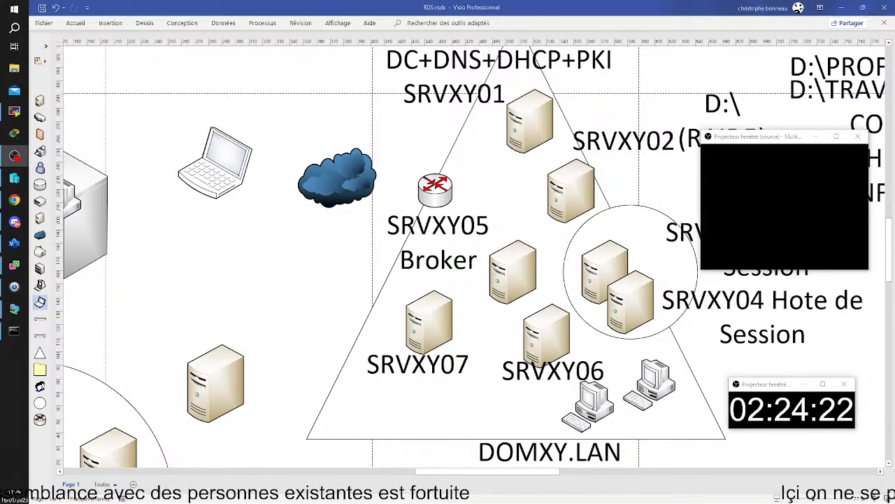
pyautogui.moveTo(894, 129); pyautogui.dragTo(384, 114)
# Replace the recalled arp -a command with a continuous ping 8.8.8.8 -t and run it.
pyautogui.press('Up')
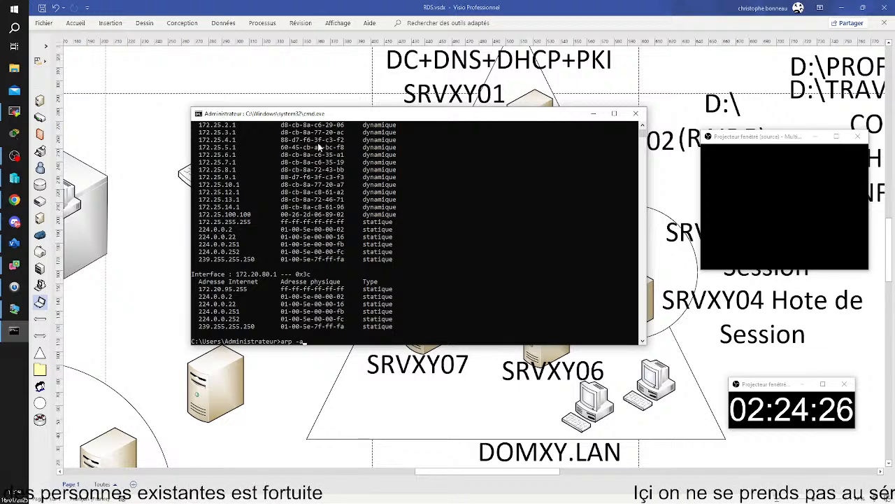
pyautogui.press('BackSpace')
pyautogui.press('BackSpace')
pyautogui.press('BackSpace')
pyautogui.press('BackSpace')
pyautogui.press('BackSpace')
pyautogui.press('BackSpace')
pyautogui.write('ping 8.8')
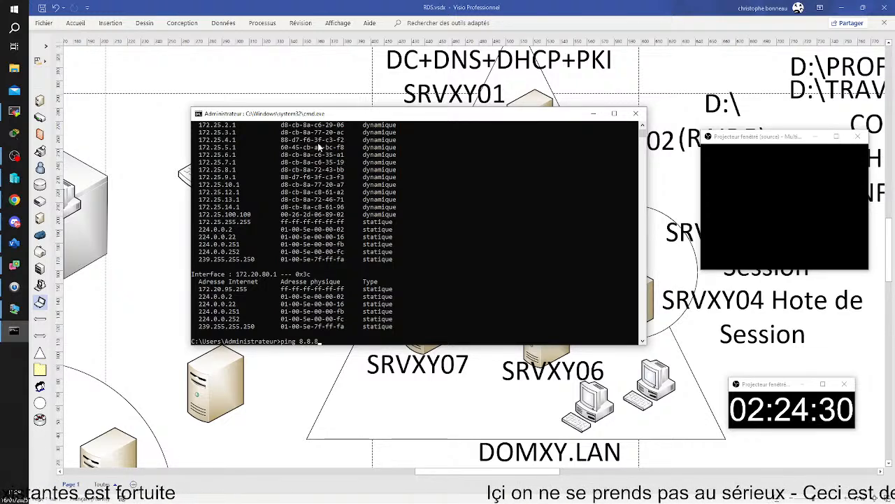
pyautogui.write('.8.8 ')
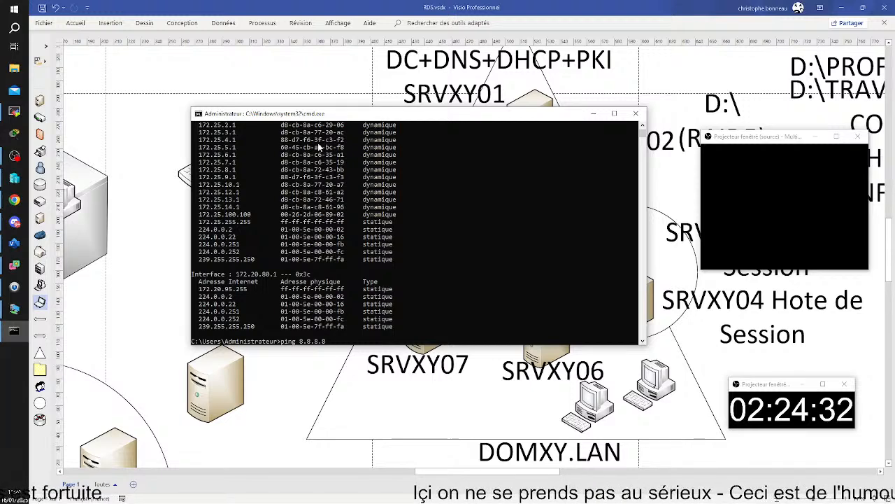
pyautogui.write('-t')
pyautogui.press('Return')
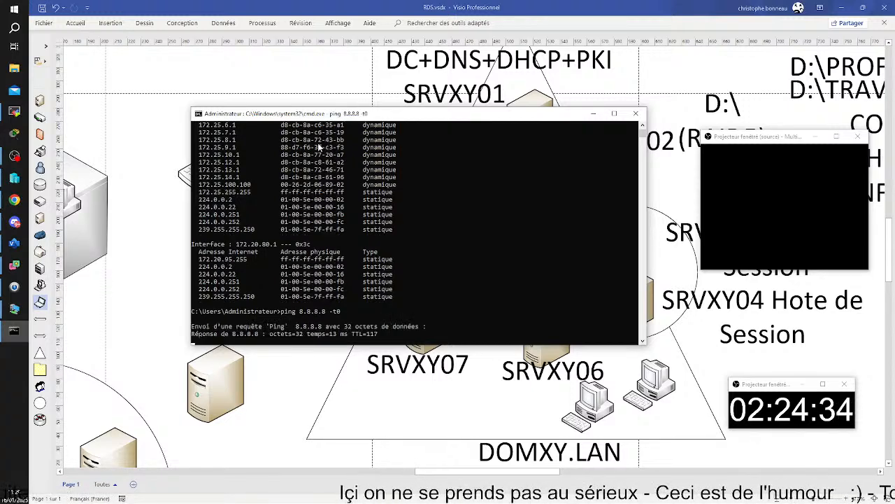
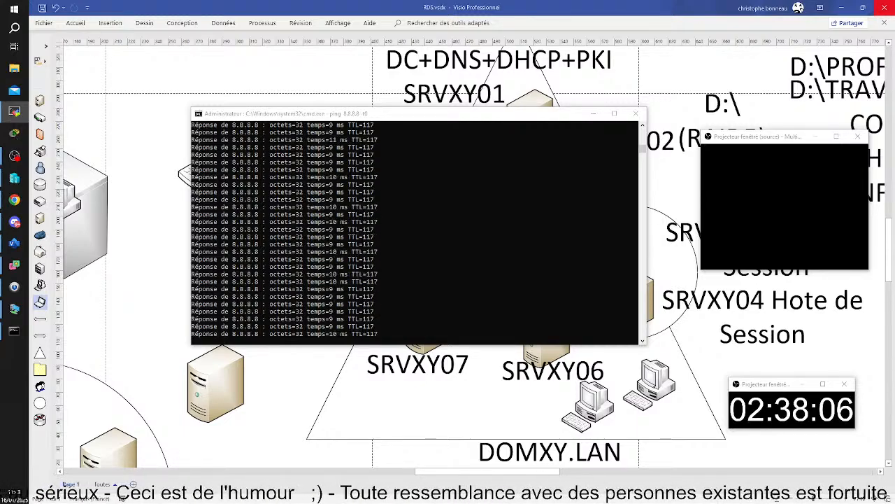
# Open the TSSR08 remote host session full screen and bring up the routeur1 console.
pyautogui.click(13, 111)
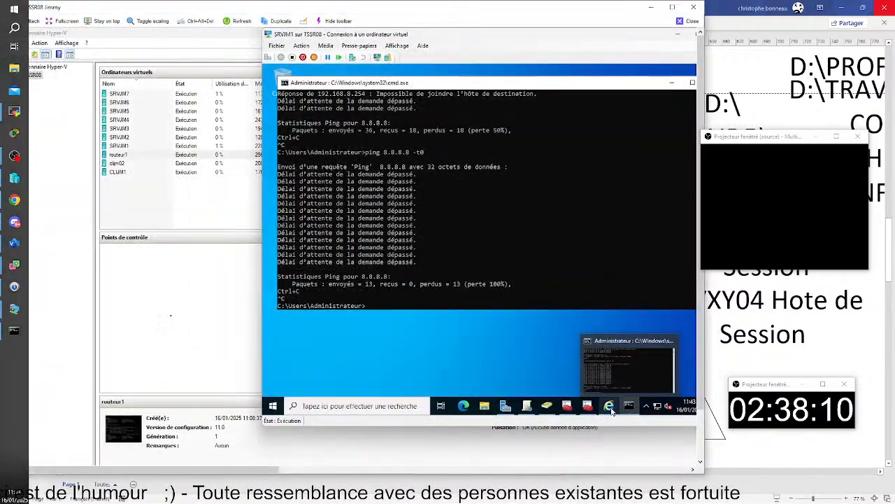
pyautogui.moveTo(611, 411)
pyautogui.click(672, 7)
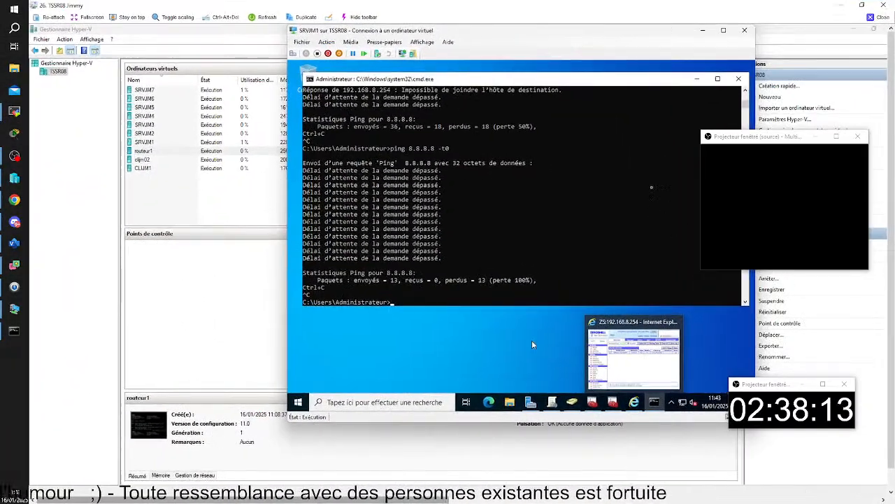
pyautogui.moveTo(592, 402)
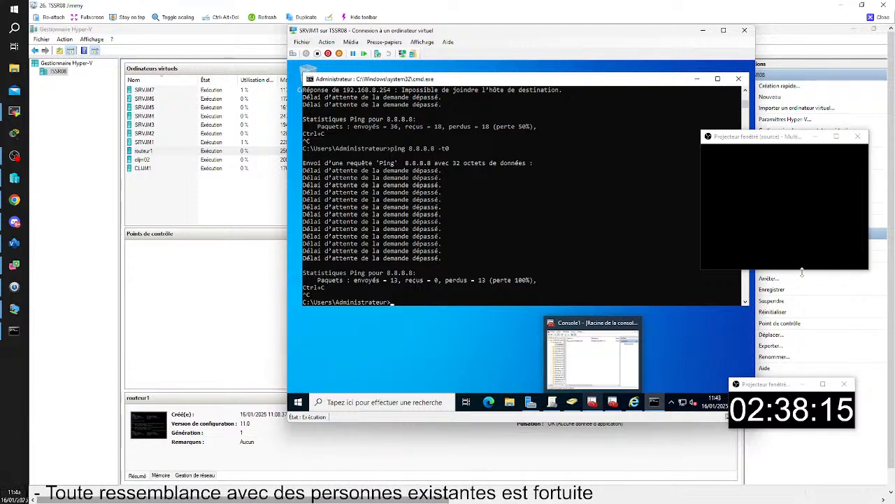
pyautogui.moveTo(590, 491)
pyautogui.click(849, 456)
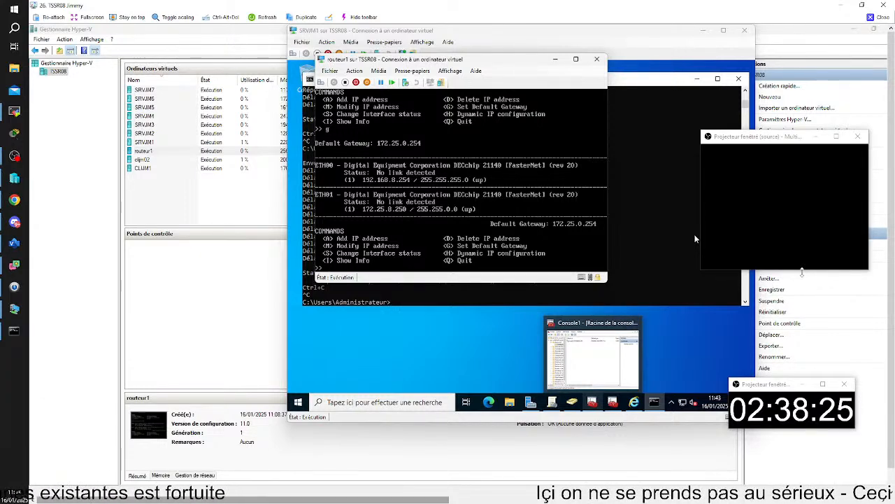
# Log in to the ZeroShell web interface with the admin credentials and open Router > NAT.
pyautogui.click(633, 403)
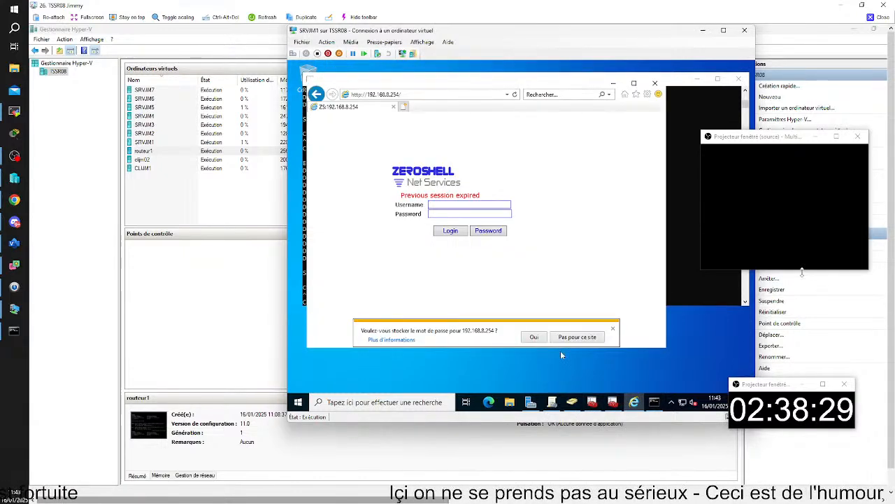
pyautogui.write('admin')
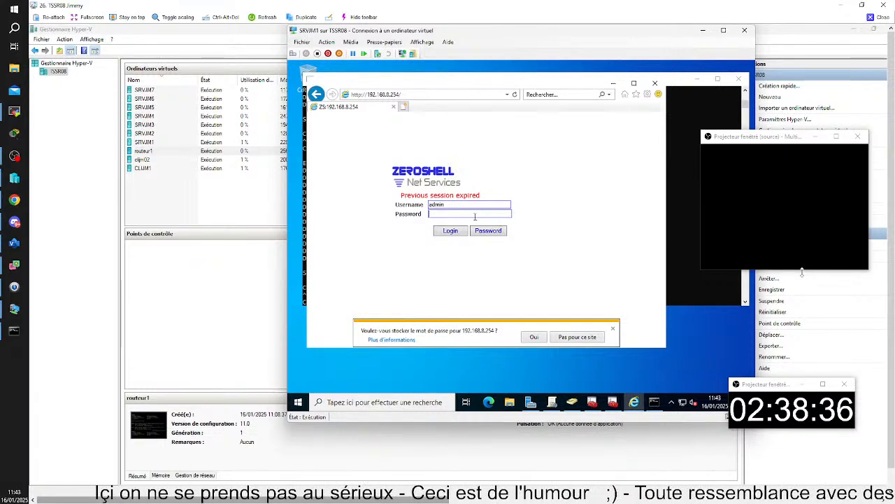
pyautogui.click(474, 214)
pyautogui.write('zeros')
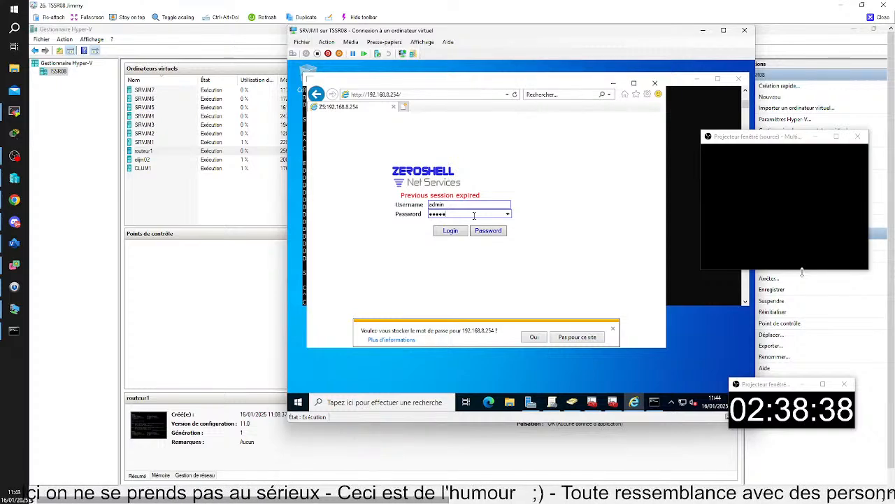
pyautogui.write('he')
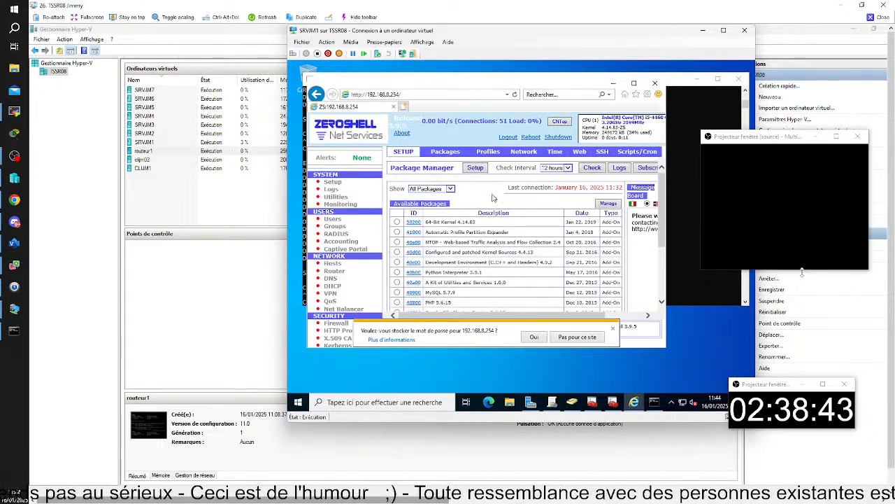
pyautogui.click(337, 272)
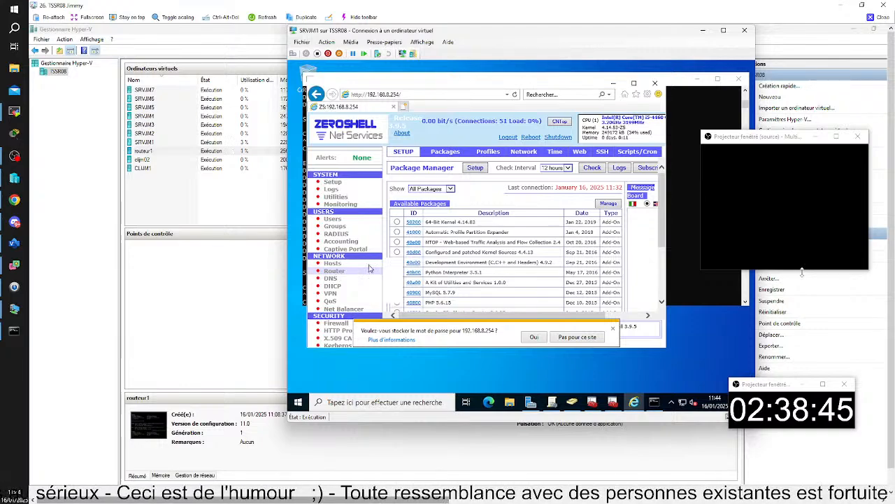
pyautogui.click(547, 153)
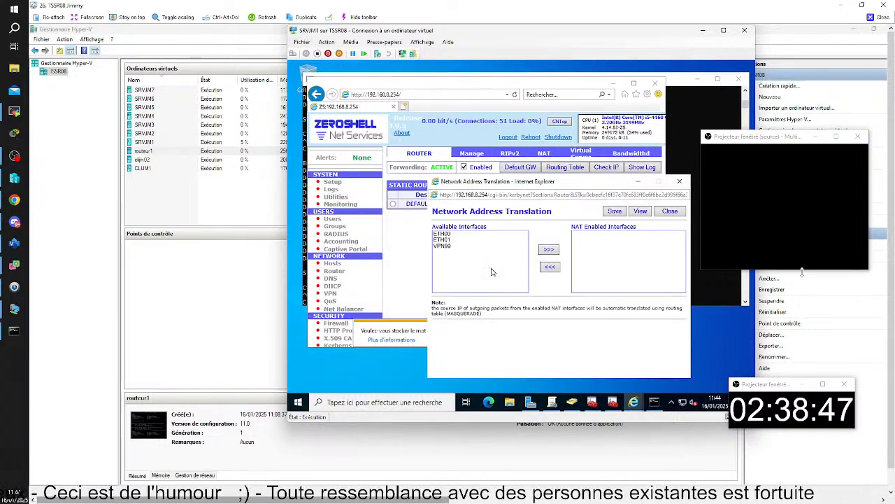
# Move ETH01 into the NAT-enabled interfaces and save the NAT configuration.
pyautogui.click(462, 239)
pyautogui.click(548, 249)
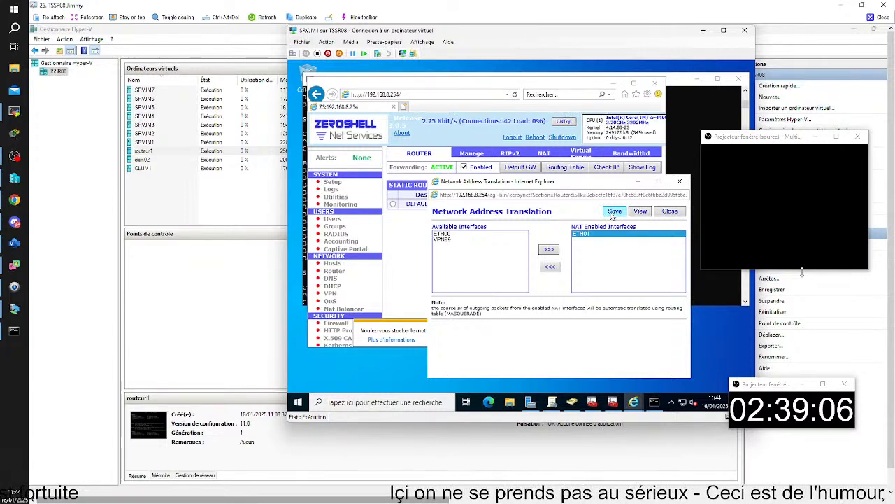
pyautogui.click(613, 213)
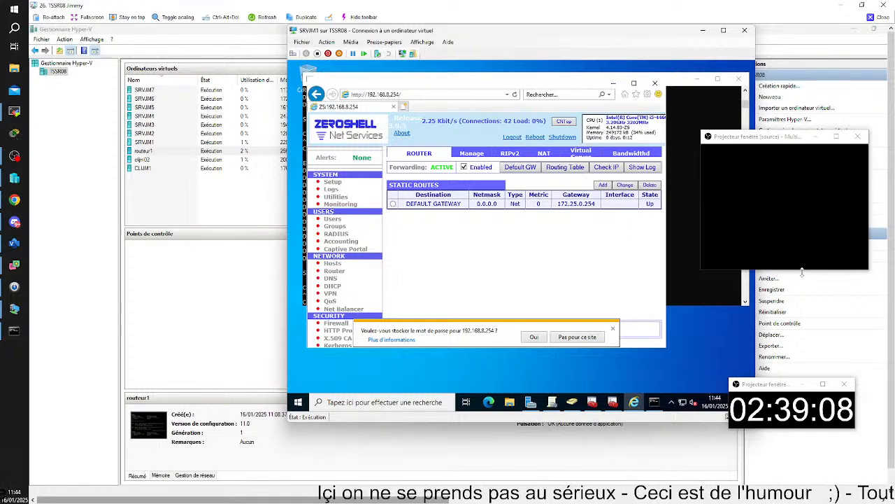
pyautogui.click(654, 401)
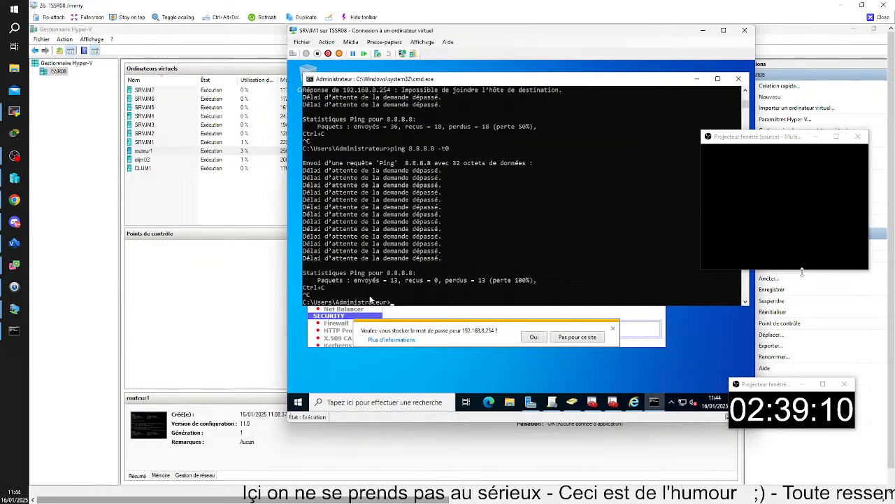
# Rerun the continuous ping to 8.8.8.8 on SRVJM1 and watch the replies arrive.
pyautogui.press('Up')
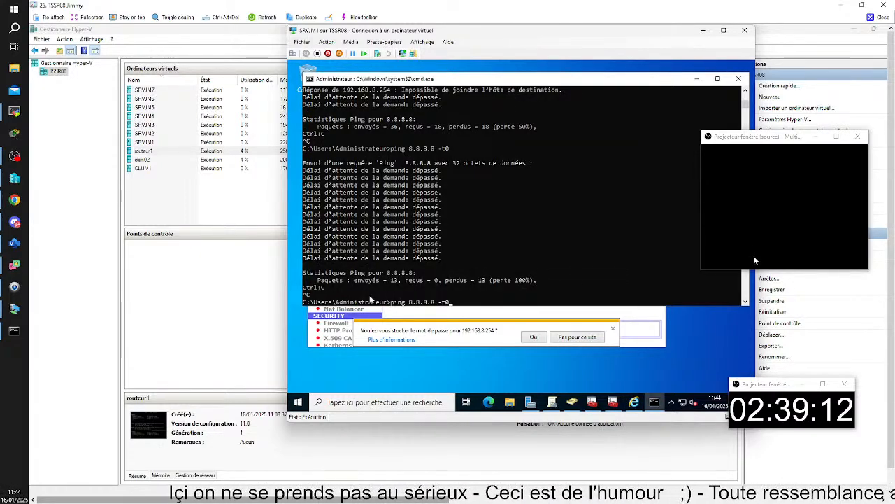
pyautogui.press('Return')
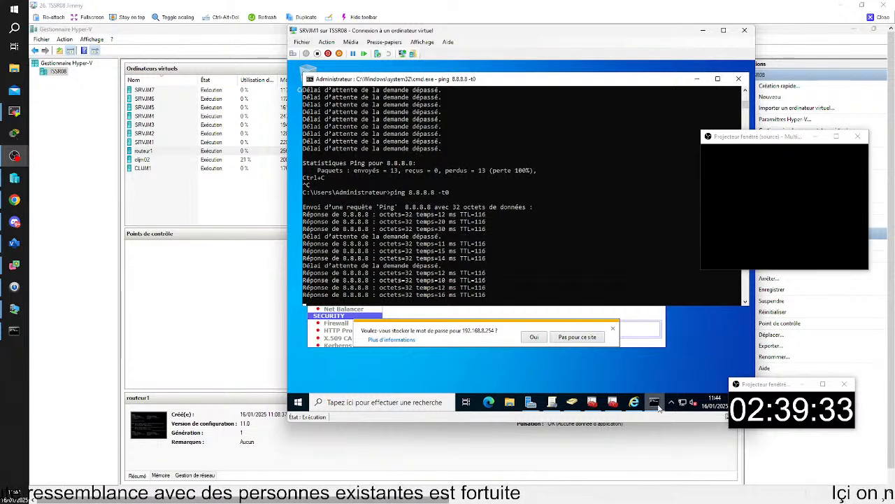
pyautogui.moveTo(655, 405)
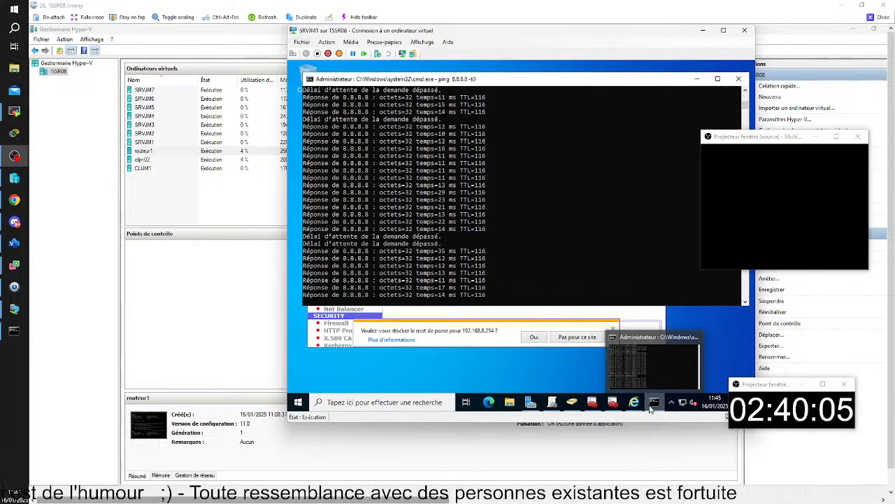
pyautogui.click(651, 408)
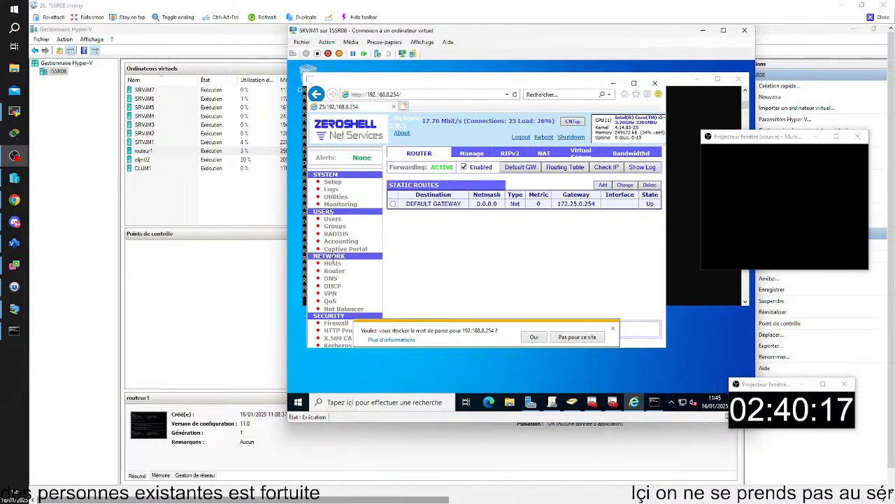
# Move ETH01 back to the available interfaces in ZeroShell NAT and save.
pyautogui.click(544, 155)
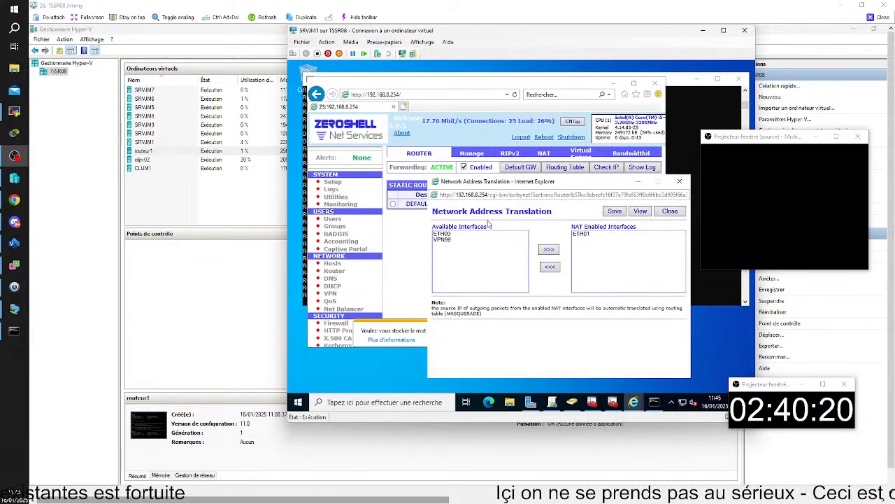
pyautogui.click(552, 268)
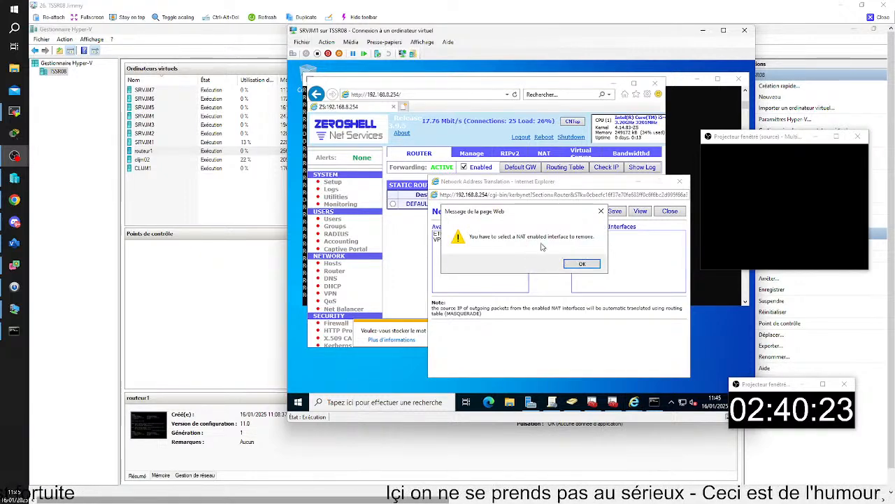
pyautogui.click(582, 265)
pyautogui.click(584, 233)
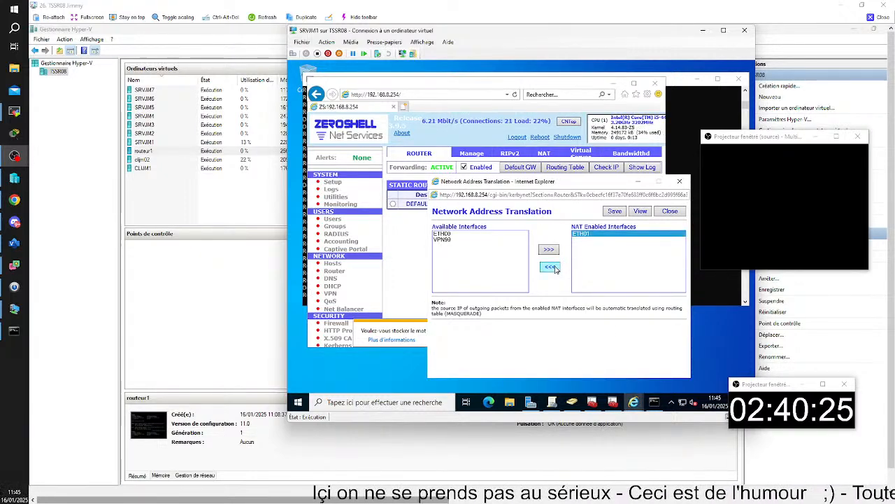
pyautogui.click(551, 266)
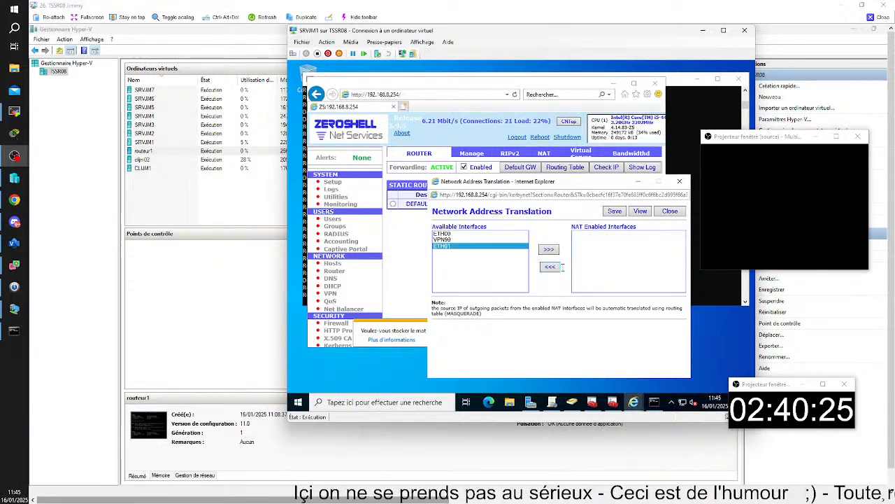
pyautogui.click(615, 211)
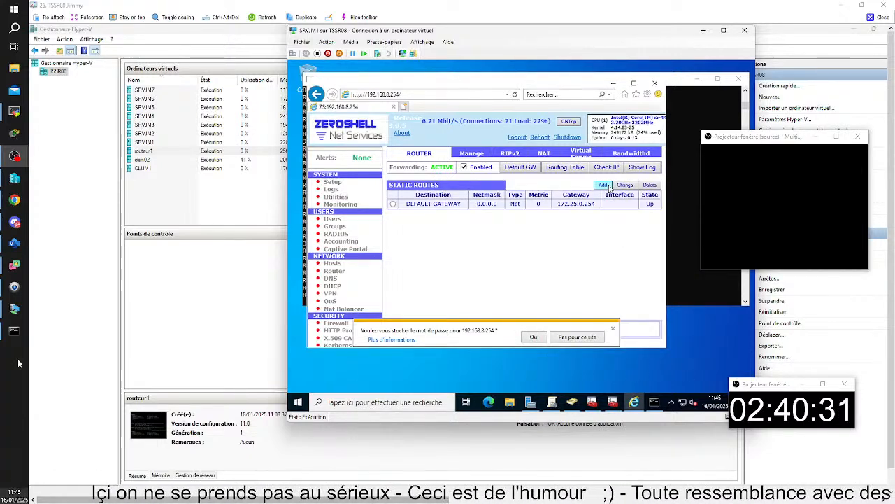
# Check the host's running ping, then open routeur1's settings via Fichier > Paramètres.
pyautogui.click(15, 333)
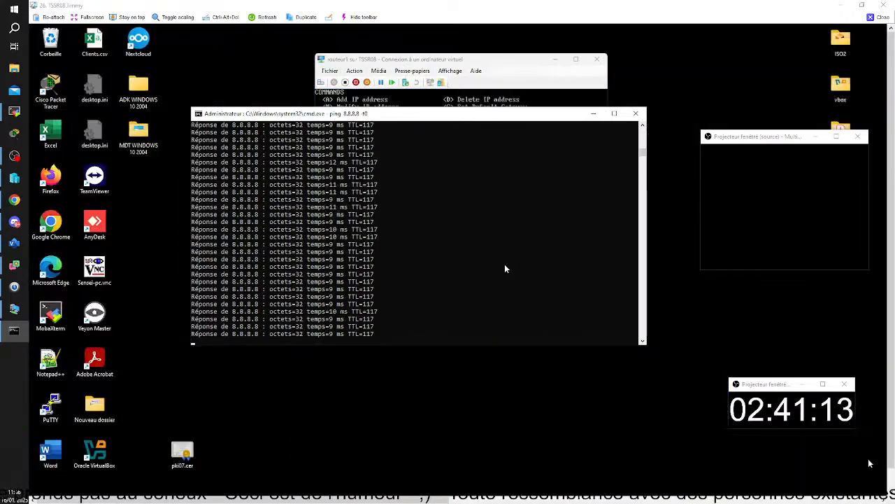
pyautogui.click(870, 463)
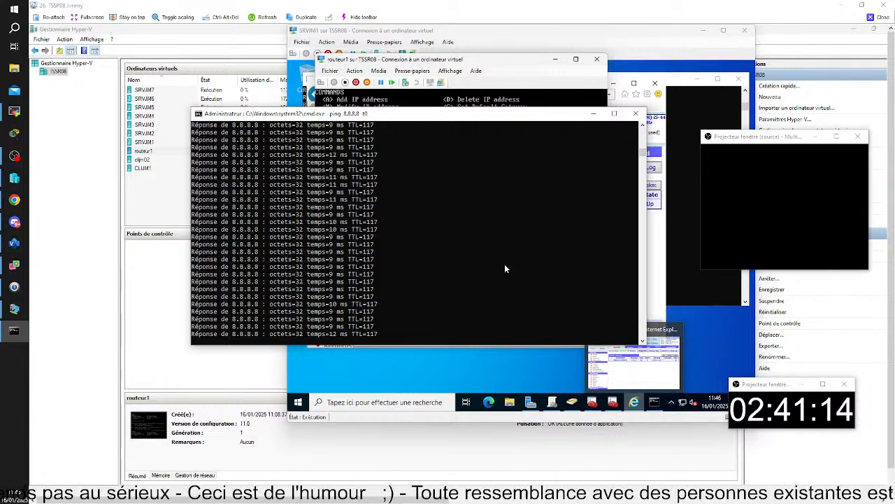
pyautogui.click(336, 72)
pyautogui.click(342, 82)
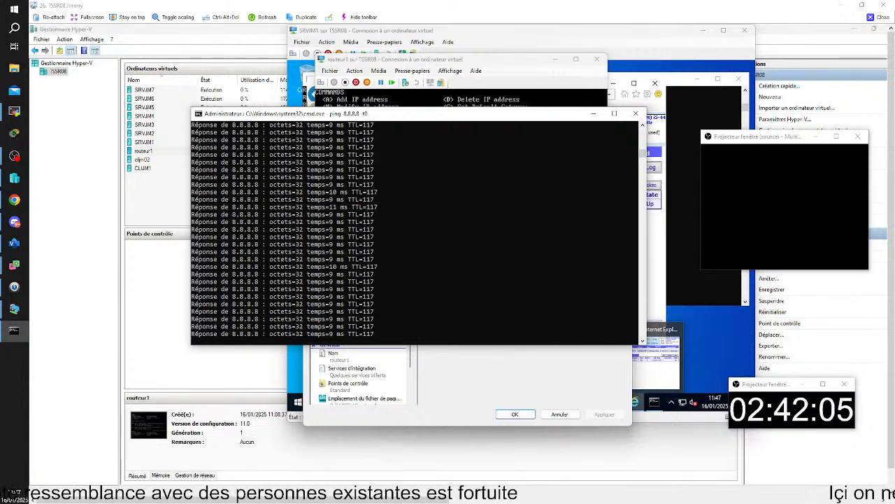
pyautogui.click(594, 114)
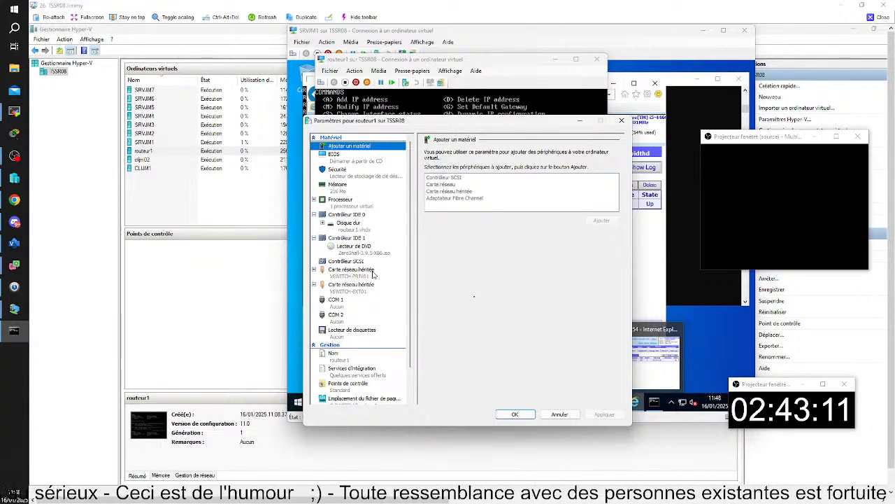
# Close routeur1's settings and its console window, returning to the virtual machine list.
pyautogui.click(515, 414)
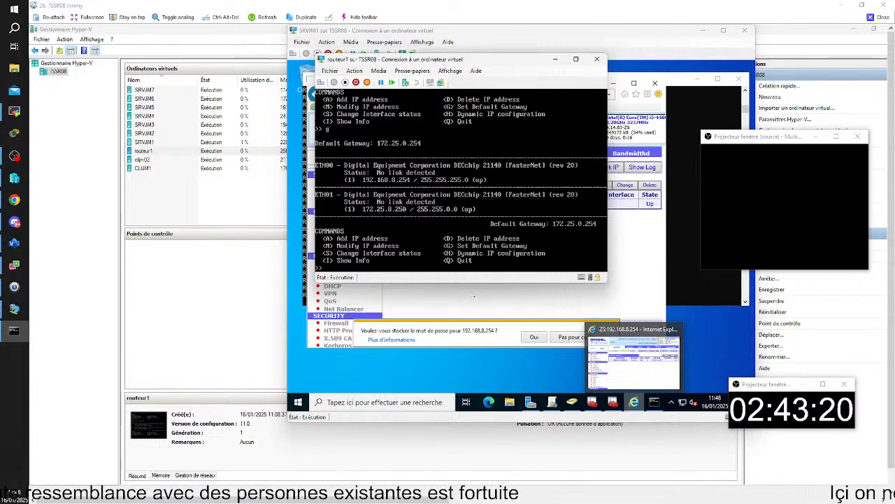
pyautogui.click(329, 70)
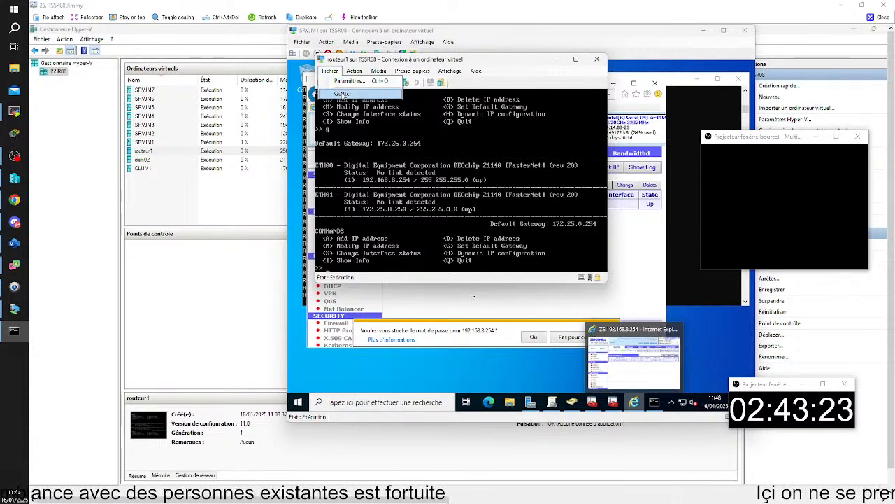
pyautogui.click(342, 94)
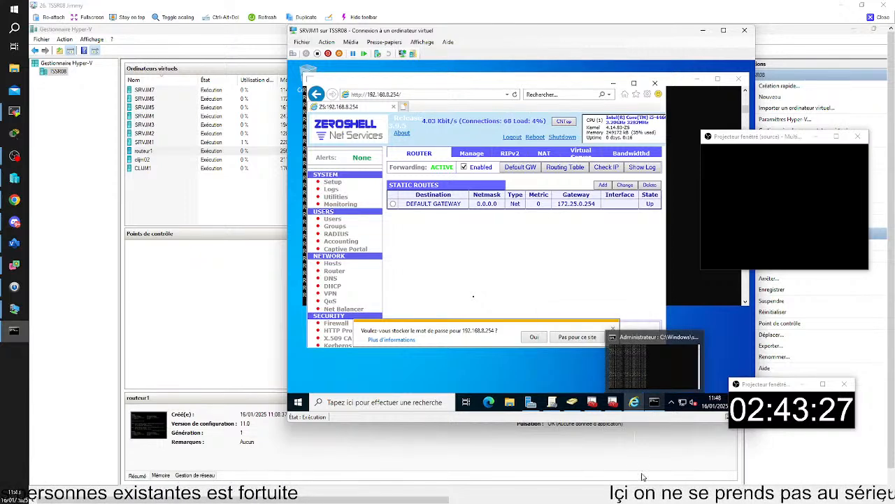
pyautogui.moveTo(638, 494)
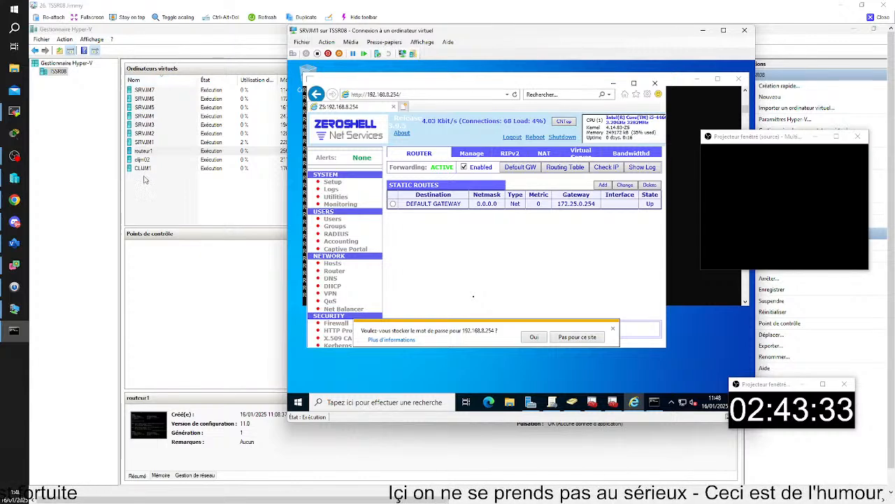
pyautogui.click(149, 153)
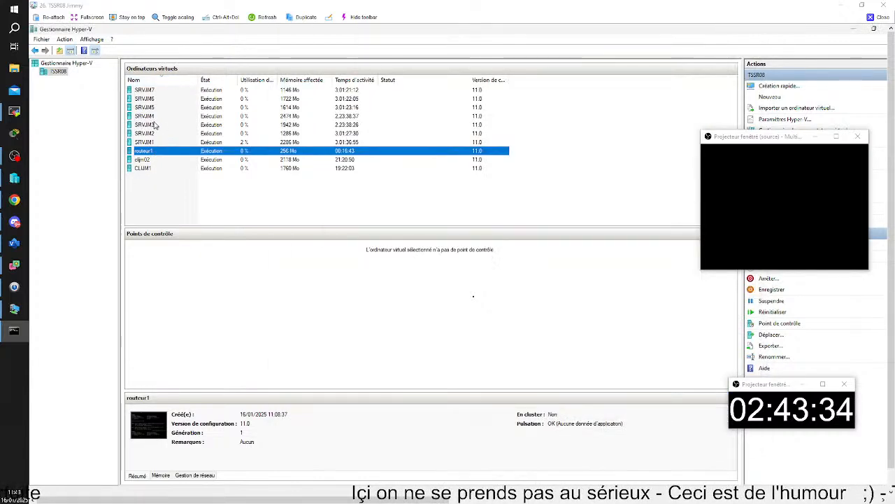
# Shut down routeur1 and remove both legacy network adapters from its settings.
pyautogui.rightClick(131, 151)
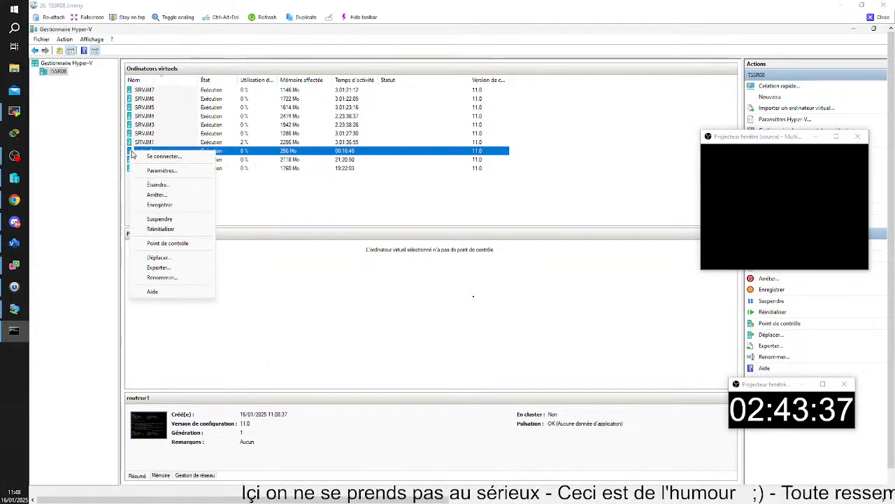
pyautogui.click(174, 184)
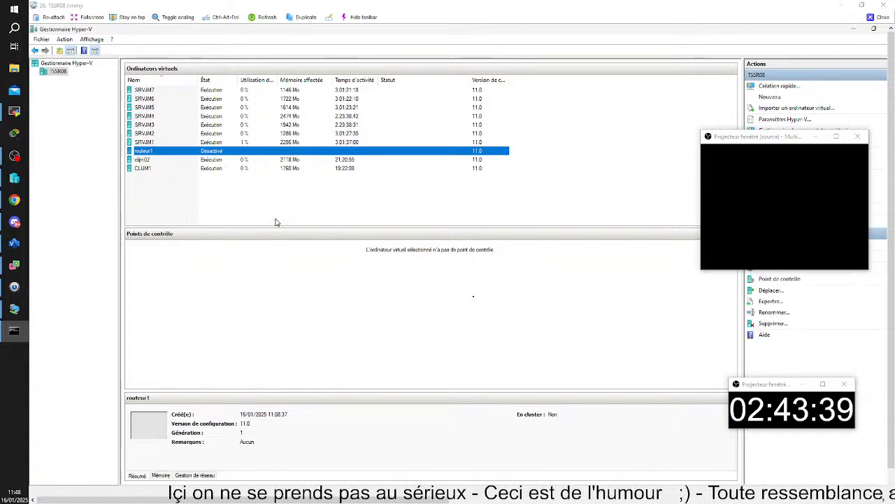
pyautogui.rightClick(157, 154)
pyautogui.click(172, 171)
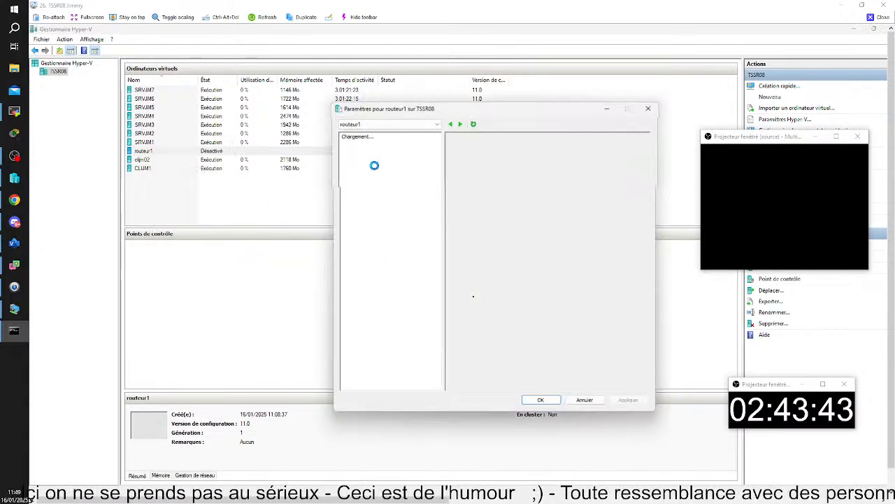
pyautogui.click(378, 283)
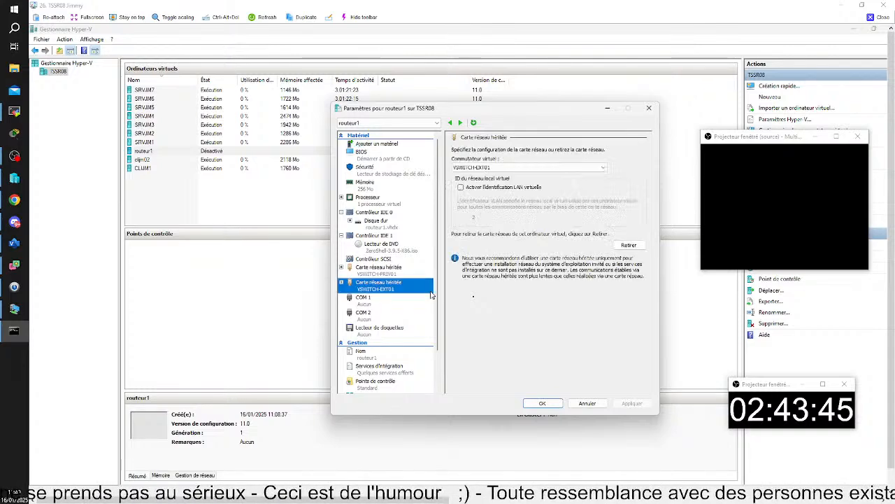
pyautogui.click(630, 246)
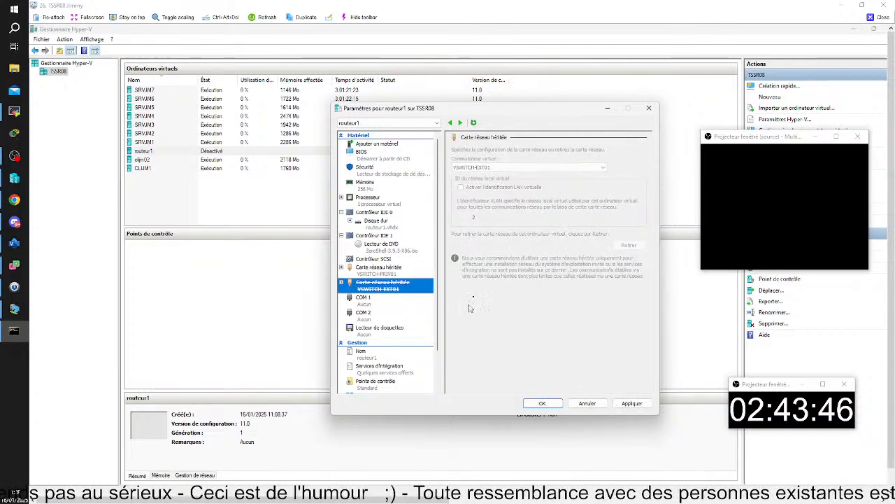
pyautogui.click(390, 274)
pyautogui.click(629, 245)
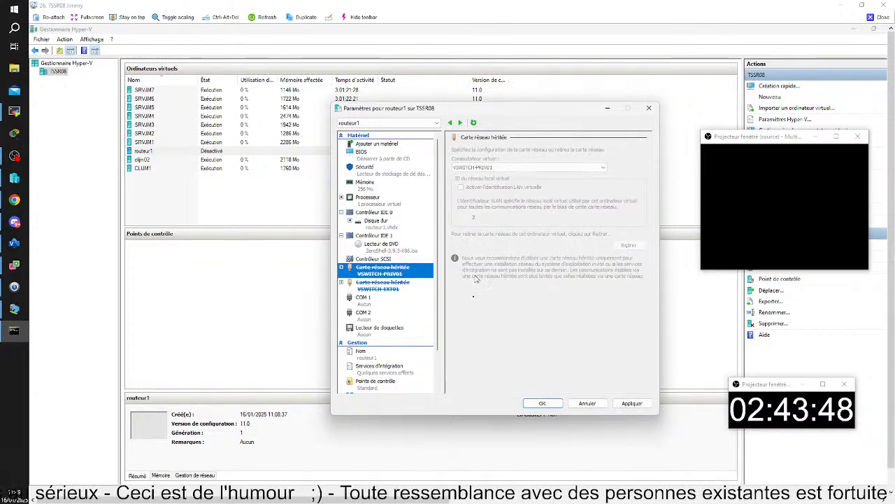
pyautogui.click(373, 259)
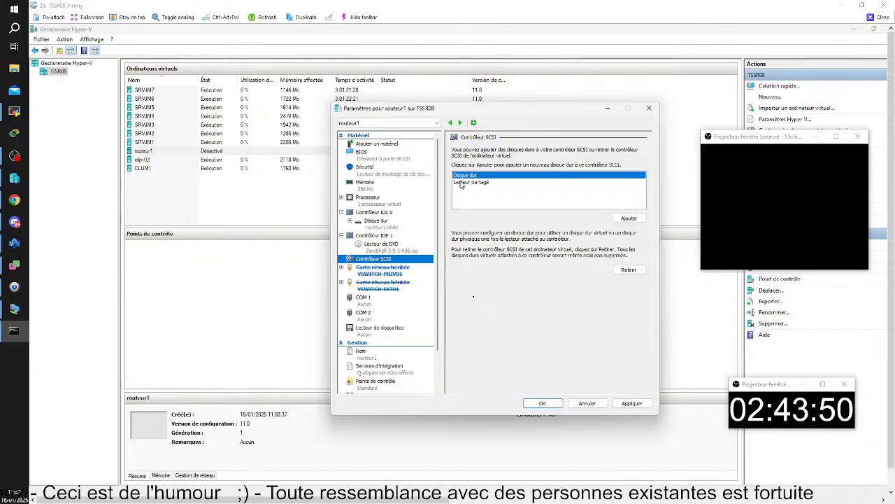
# Add two standard network adapters on VSWITCH-PRIV01 and VSWITCH-EXT01 and apply.
pyautogui.click(372, 145)
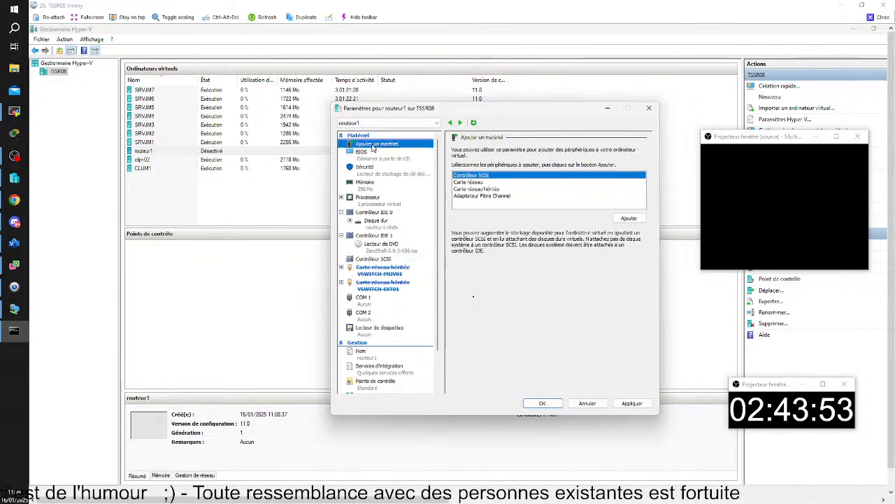
pyautogui.click(468, 182)
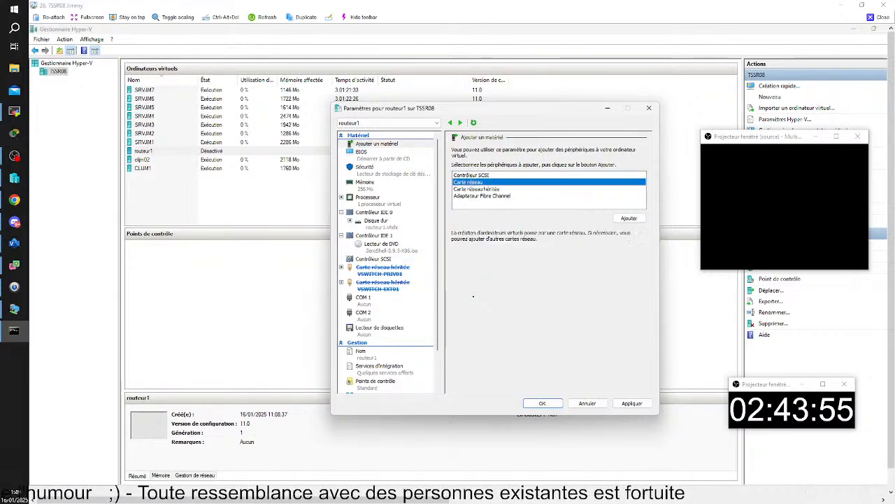
pyautogui.click(629, 218)
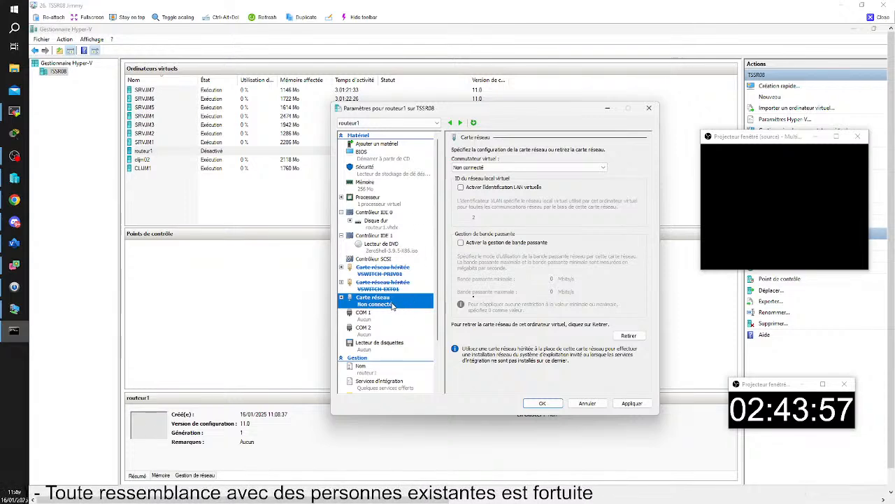
pyautogui.click(553, 168)
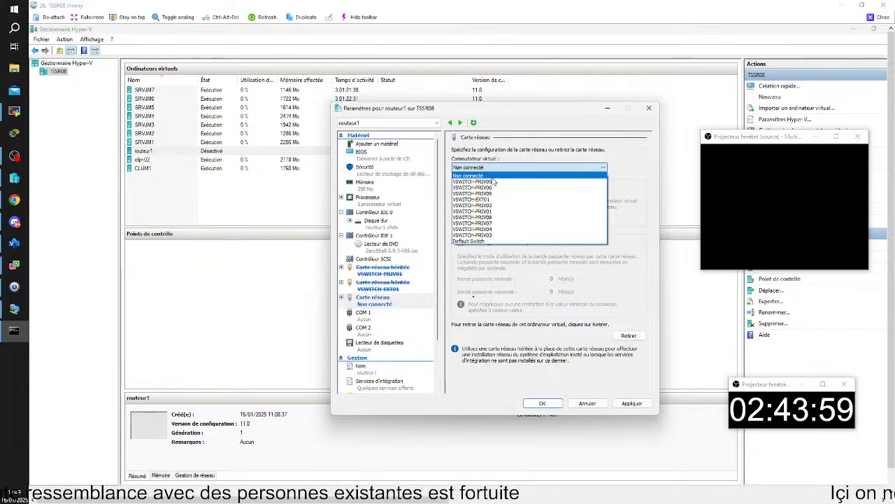
pyautogui.click(493, 211)
pyautogui.click(371, 144)
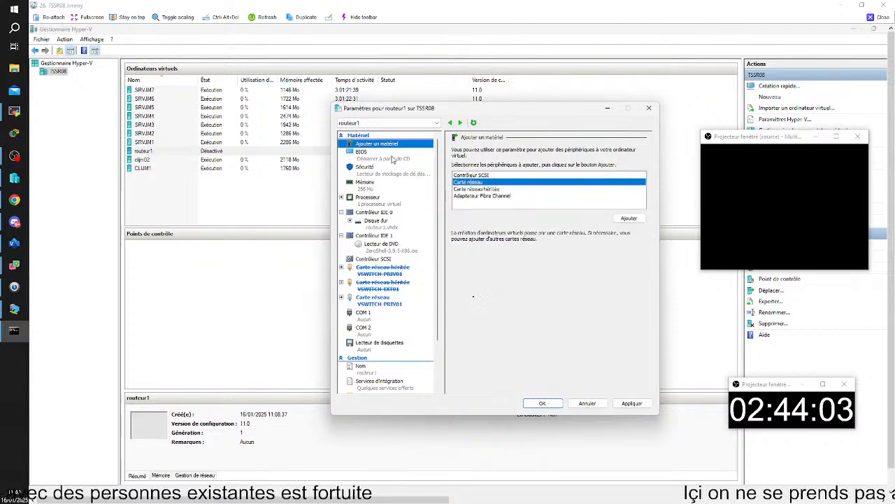
pyautogui.click(629, 217)
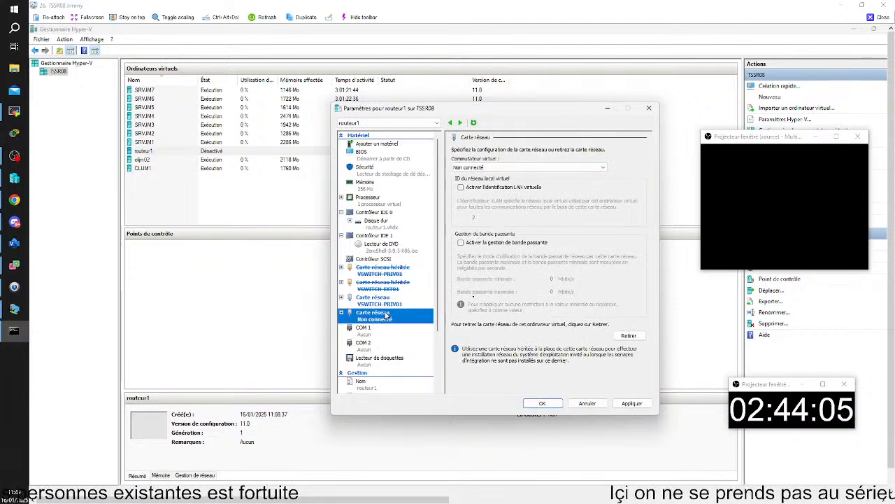
pyautogui.click(505, 168)
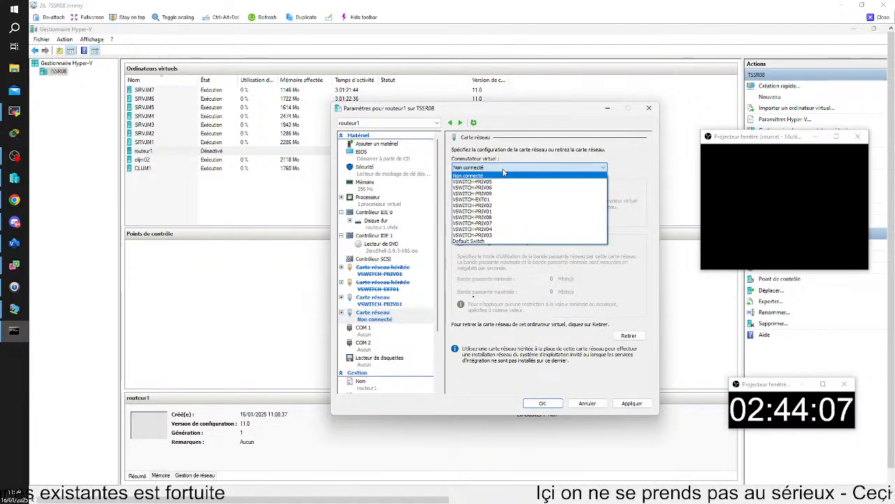
pyautogui.click(487, 199)
pyautogui.click(543, 403)
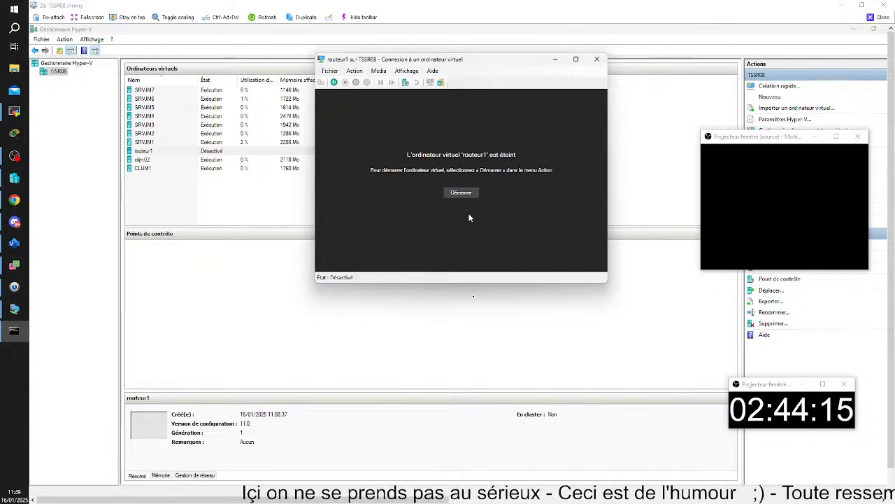
# Start routeur1, run loadkeys fr in the ZeroShell shell, and exit to the main menu.
pyautogui.click(459, 198)
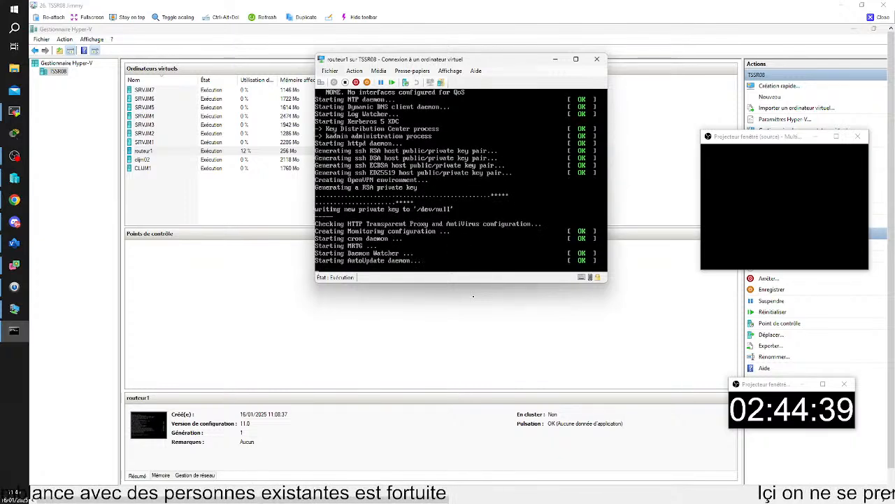
pyautogui.write('shell ~>')
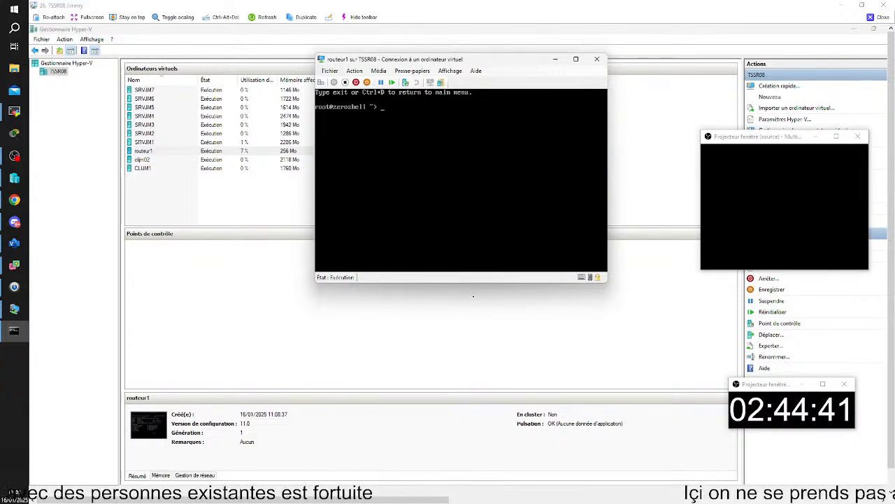
pyautogui.write(' loadk')
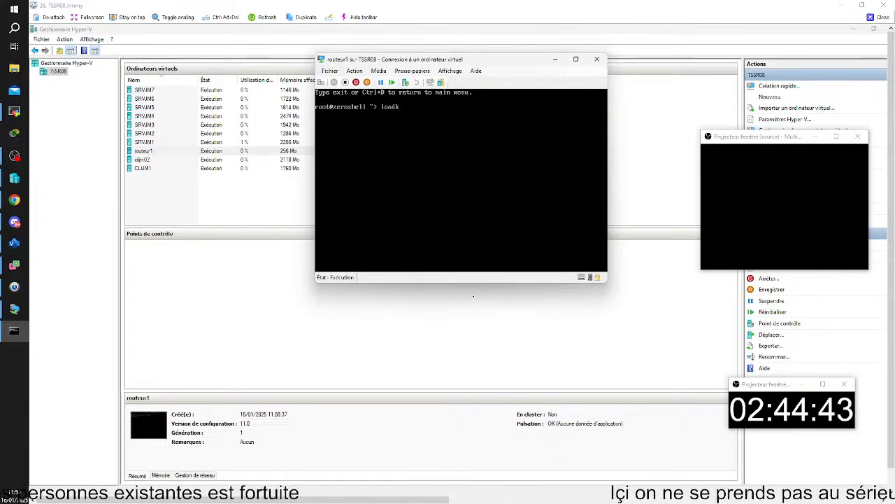
pyautogui.write('eys fr')
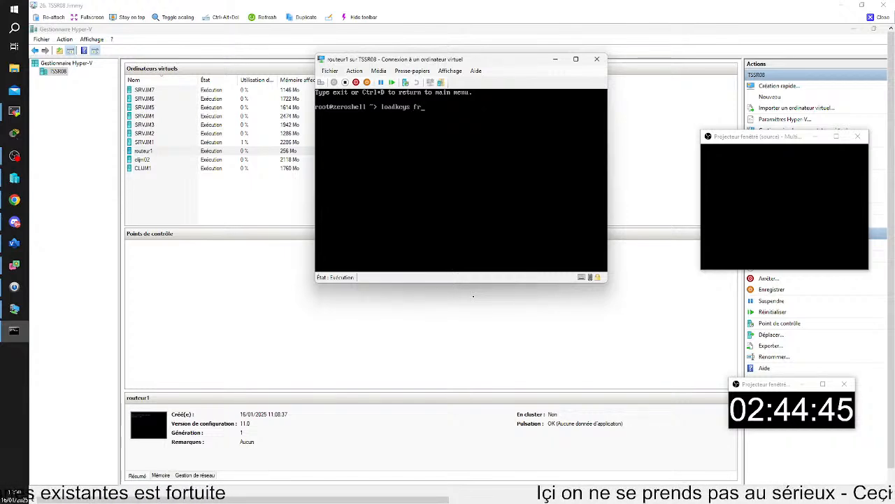
pyautogui.press('Return')
pyautogui.write('aa')
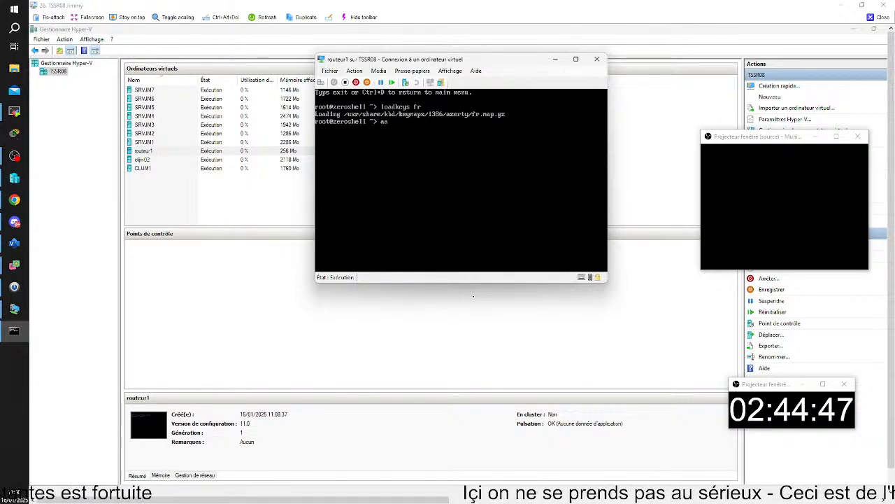
pyautogui.press('BackSpace')
pyautogui.press('BackSpace')
pyautogui.press('BackSpace')
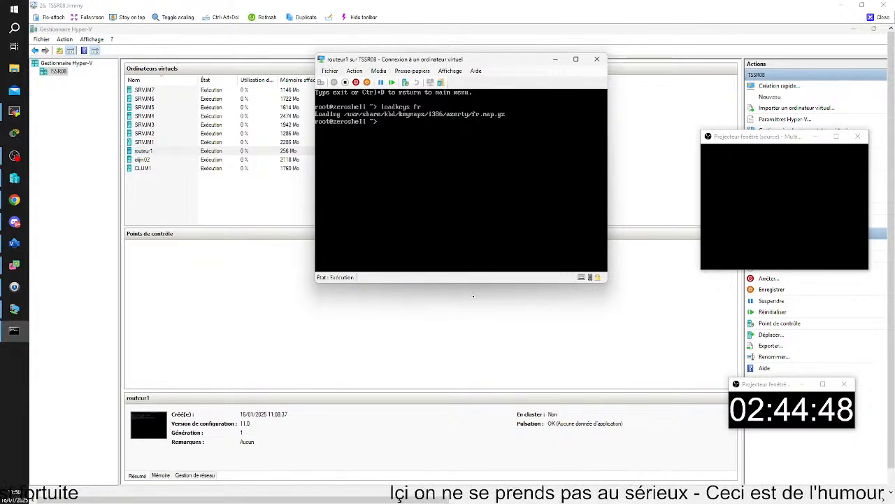
pyautogui.hotkey('ctrl', 'd')
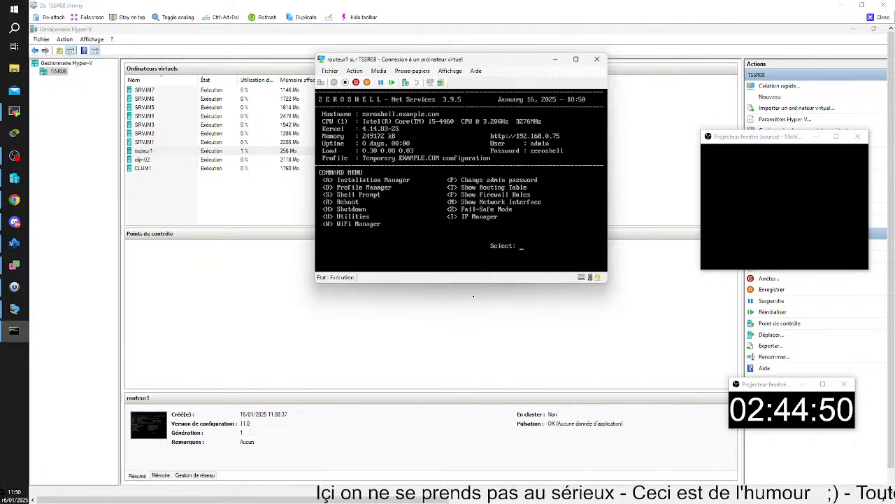
# In the IP Manager, change ETH00's address to 192.168.8.254, keeping the default netmask.
pyautogui.press('i')
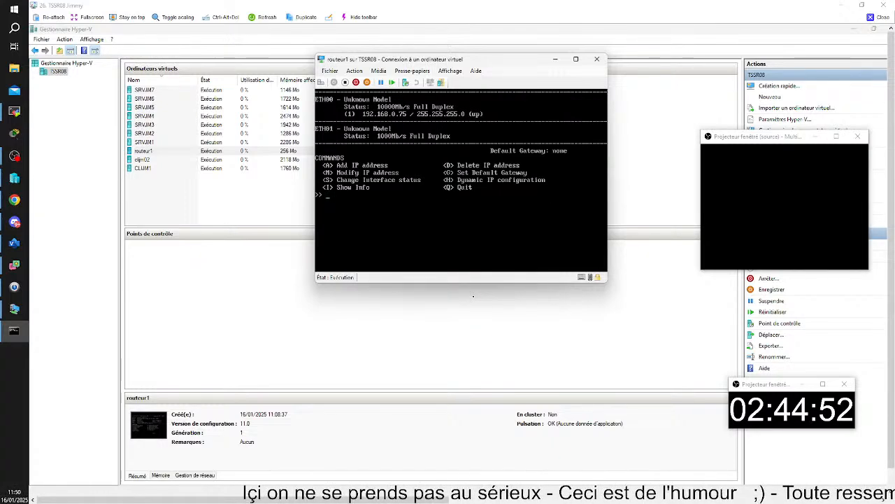
pyautogui.write('m')
pyautogui.press('Return')
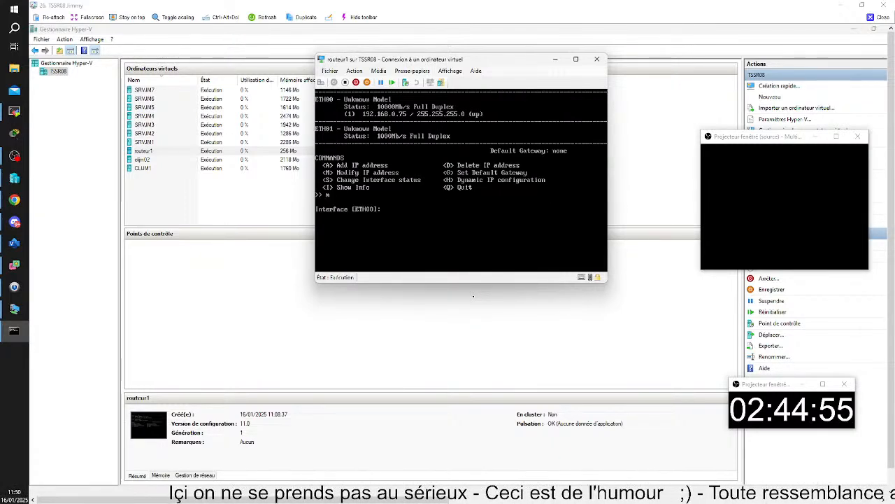
pyautogui.press('Return')
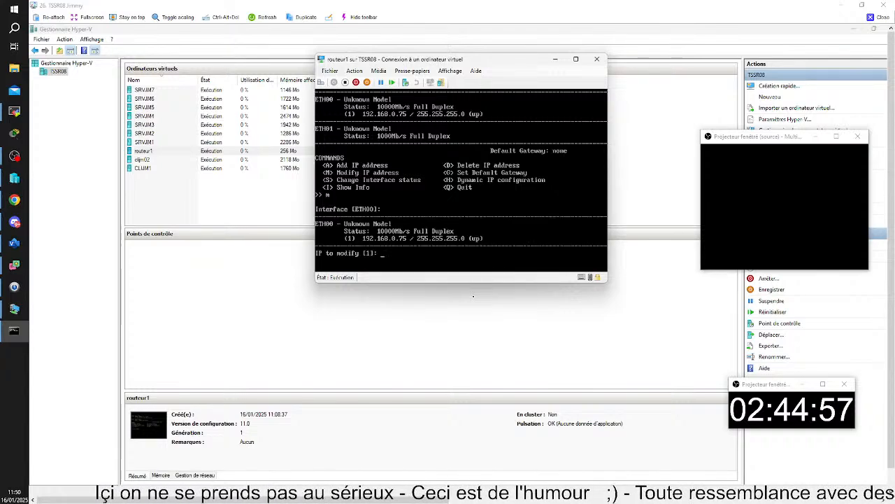
pyautogui.press('Return')
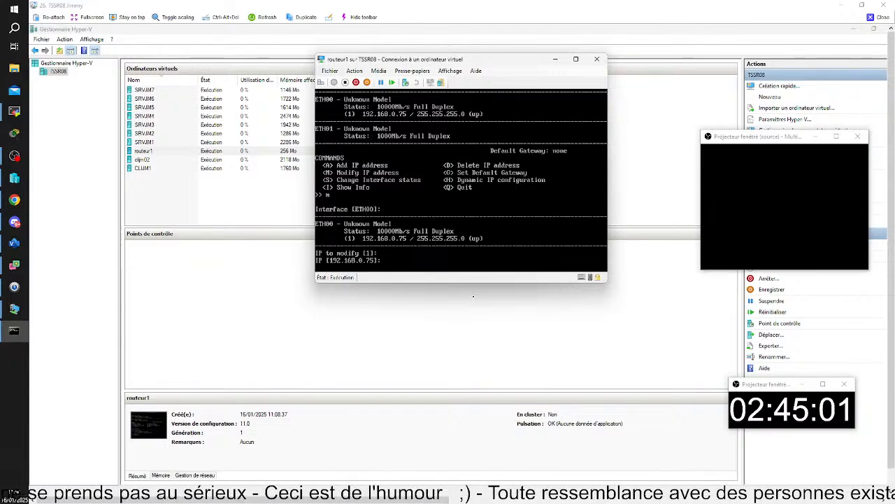
pyautogui.press('Return')
pyautogui.press('Return')
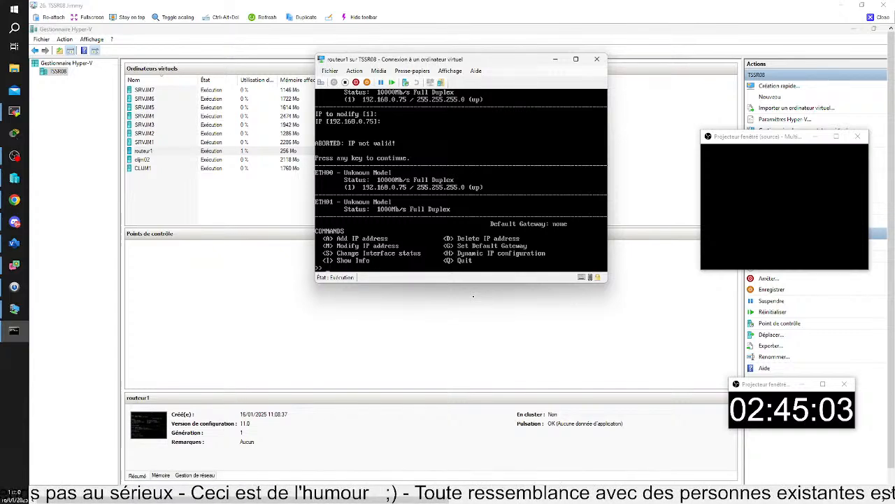
pyautogui.write('m')
pyautogui.press('Return')
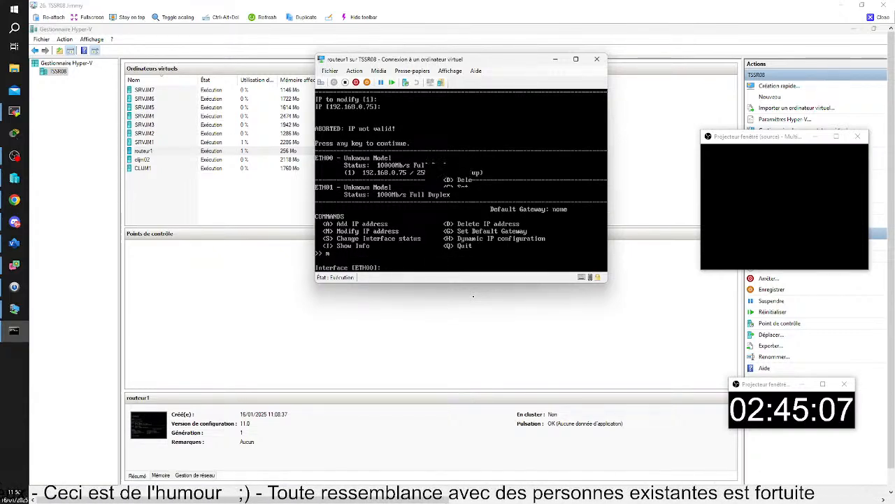
pyautogui.press('Return')
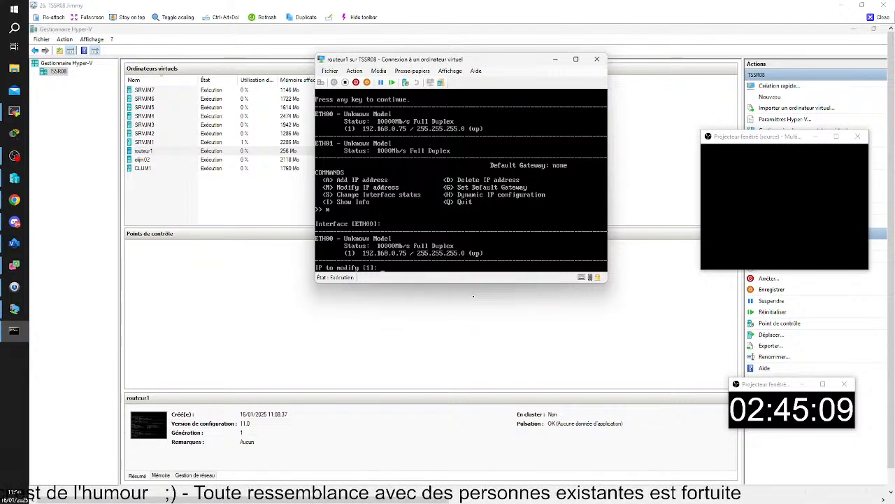
pyautogui.press('Return')
pyautogui.write('19')
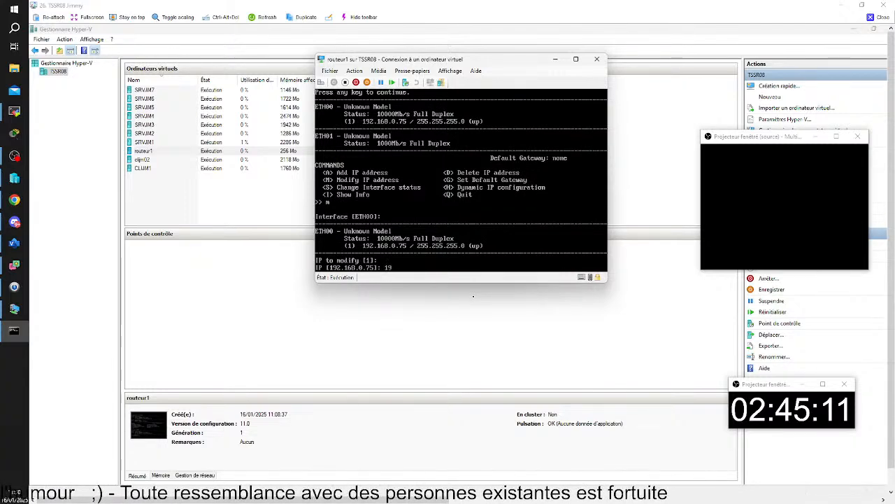
pyautogui.write('2.168.8.254')
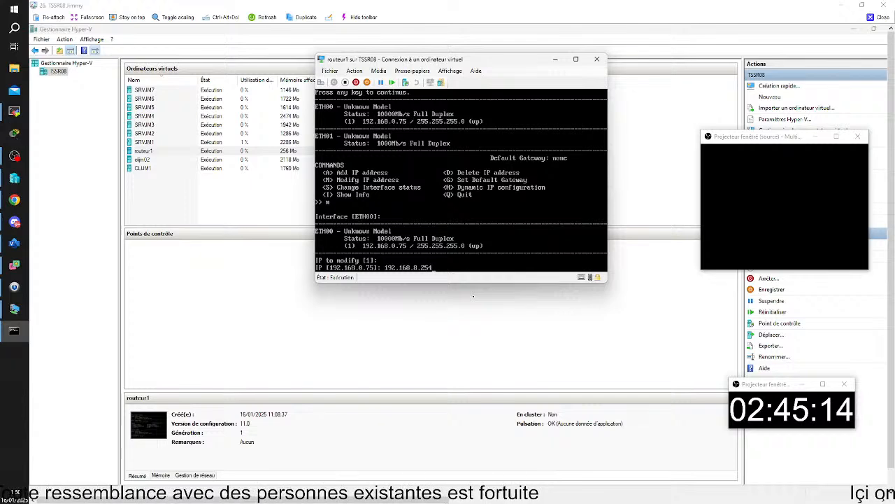
pyautogui.press('Return')
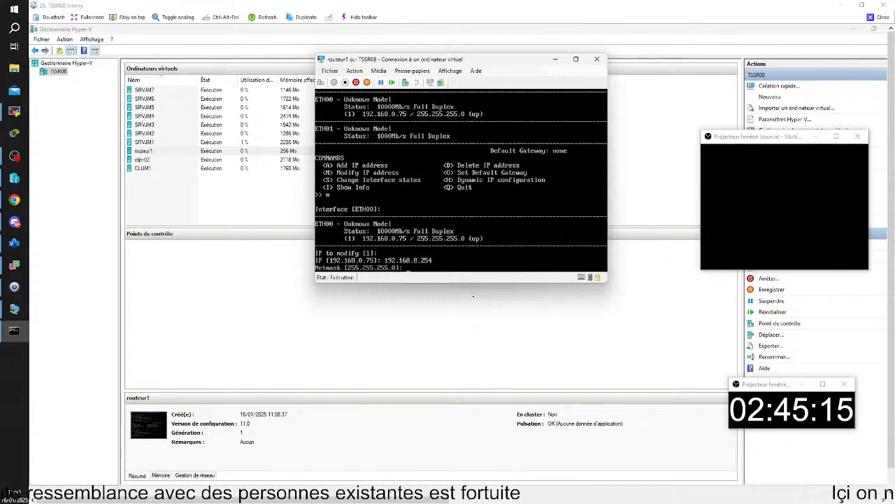
pyautogui.press('Return')
pyautogui.press('Return')
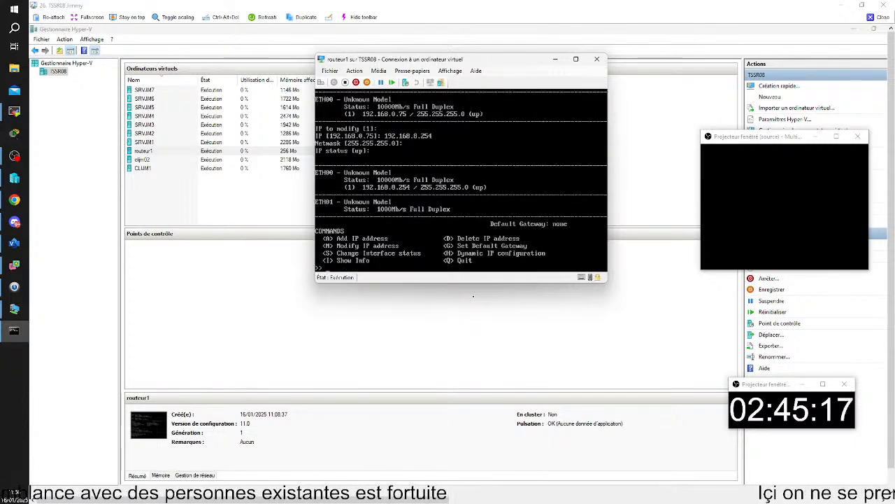
# Add address 172.25.8.254 with netmask 255.255.0.0 on eth01.
pyautogui.write('a')
pyautogui.press('Return')
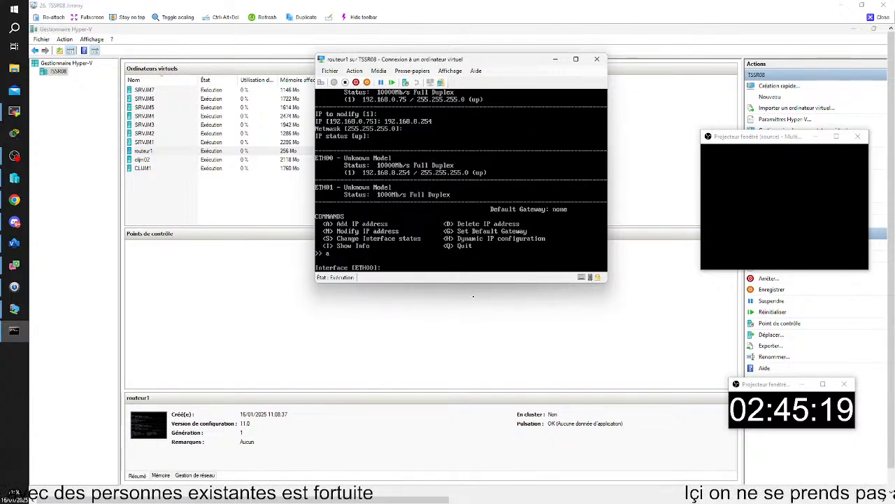
pyautogui.write('eth')
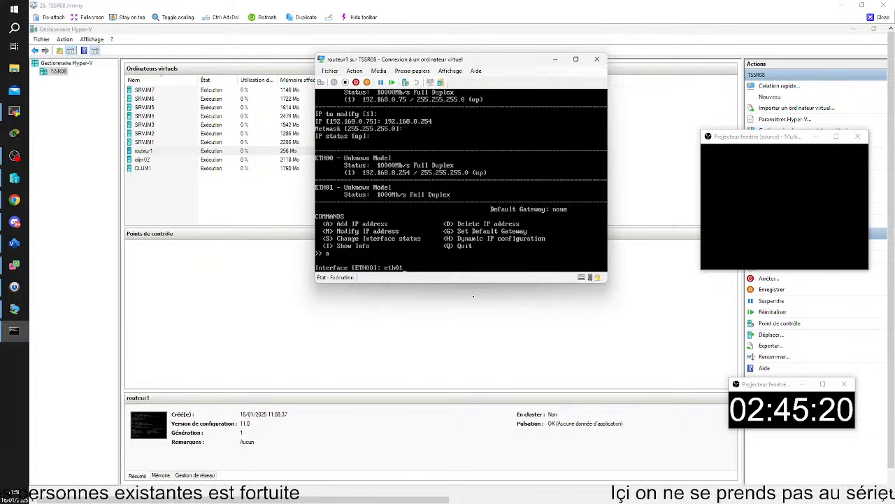
pyautogui.write('01')
pyautogui.press('Return')
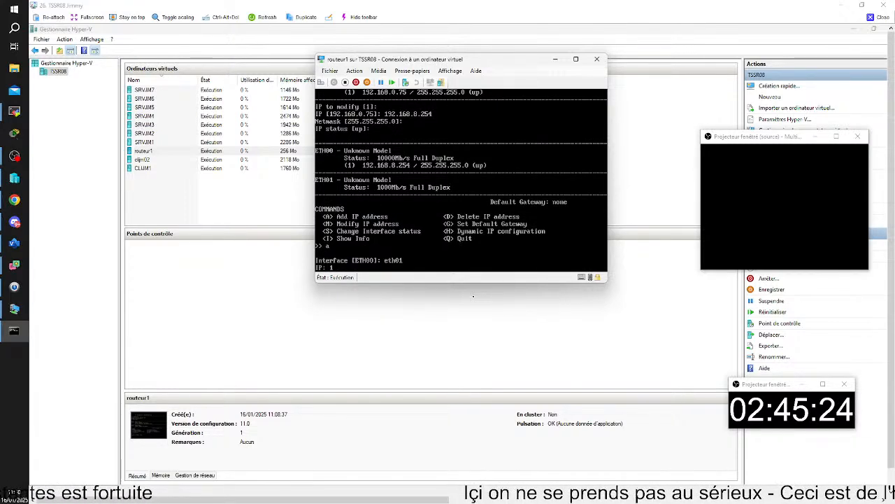
pyautogui.write('72.25')
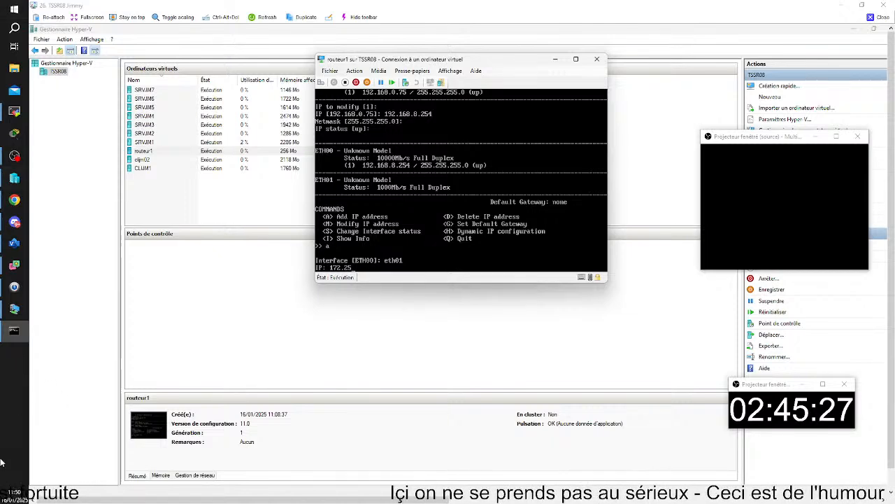
pyautogui.write('.8.254')
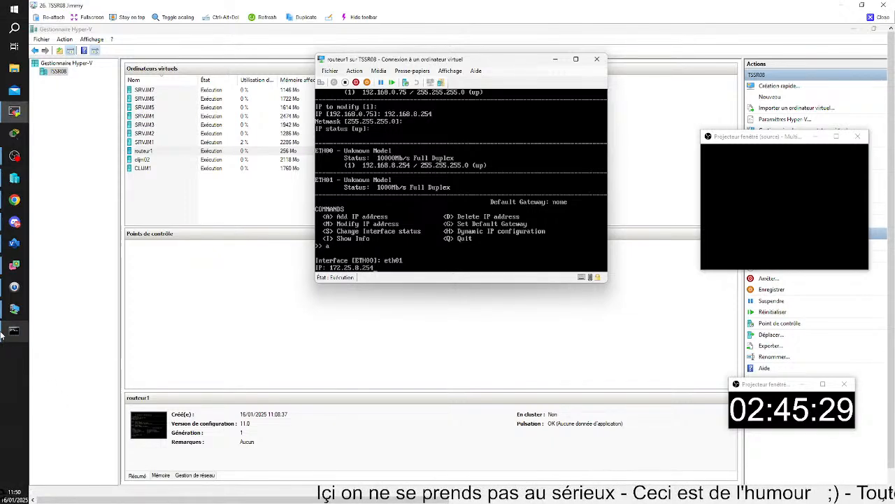
pyautogui.press('Return')
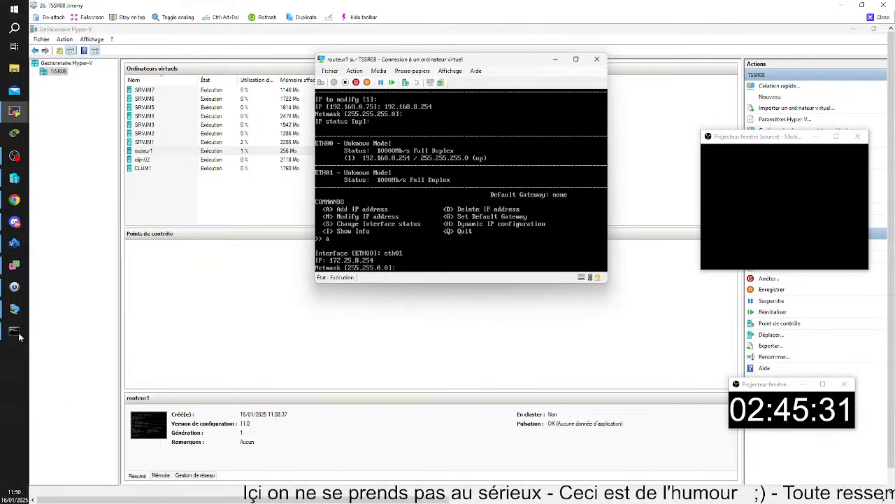
pyautogui.press('Return')
# Move and narrow the host ping window beside the router console, then bring up the server's ZeroShell login.
pyautogui.moveTo(20, 332)
pyautogui.click(116, 322)
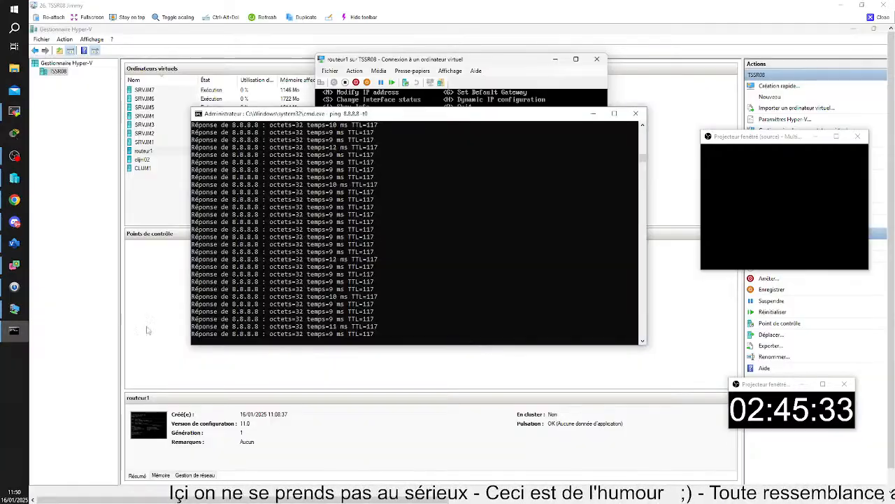
pyautogui.moveTo(254, 110); pyautogui.dragTo(105, 163)
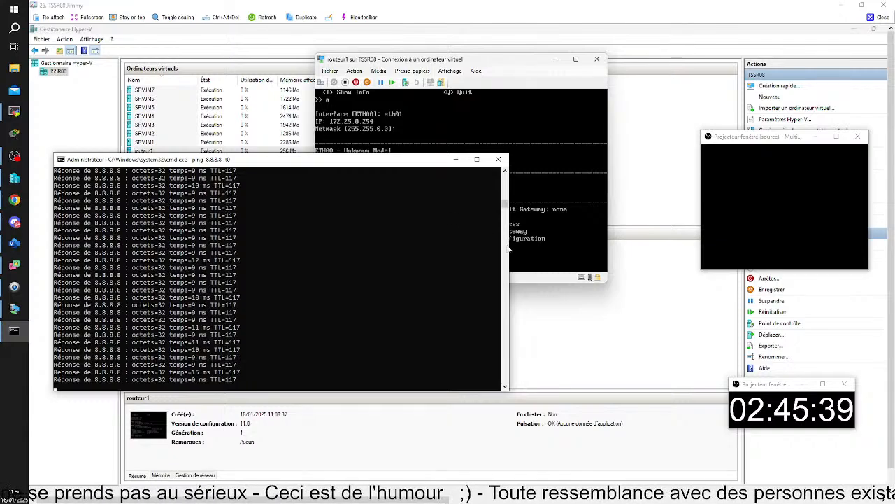
pyautogui.moveTo(508, 249); pyautogui.dragTo(291, 249)
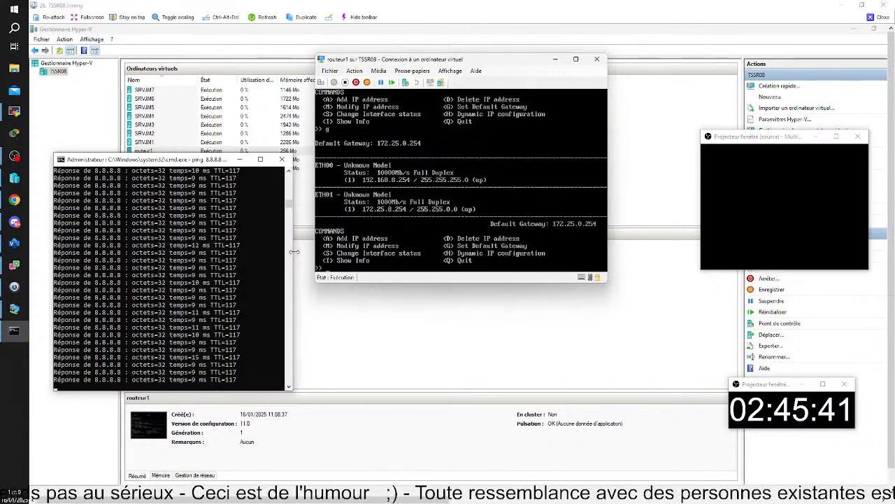
pyautogui.moveTo(138, 162); pyautogui.dragTo(122, 107)
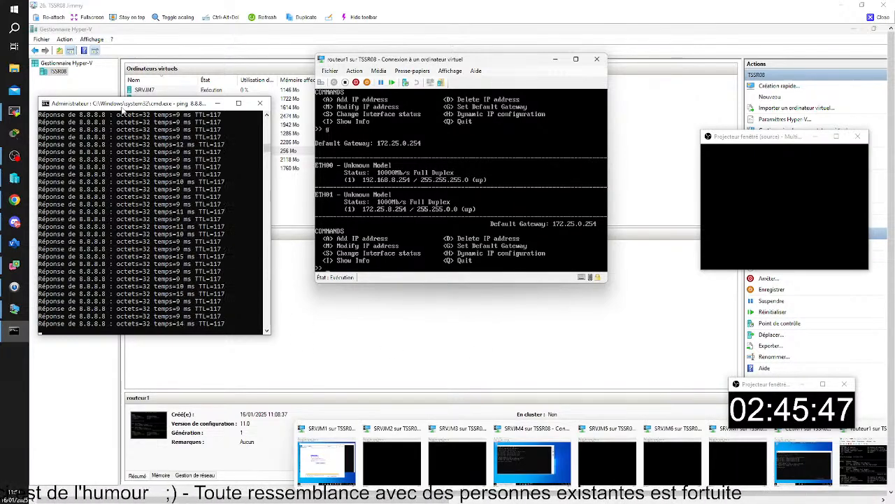
pyautogui.click(334, 465)
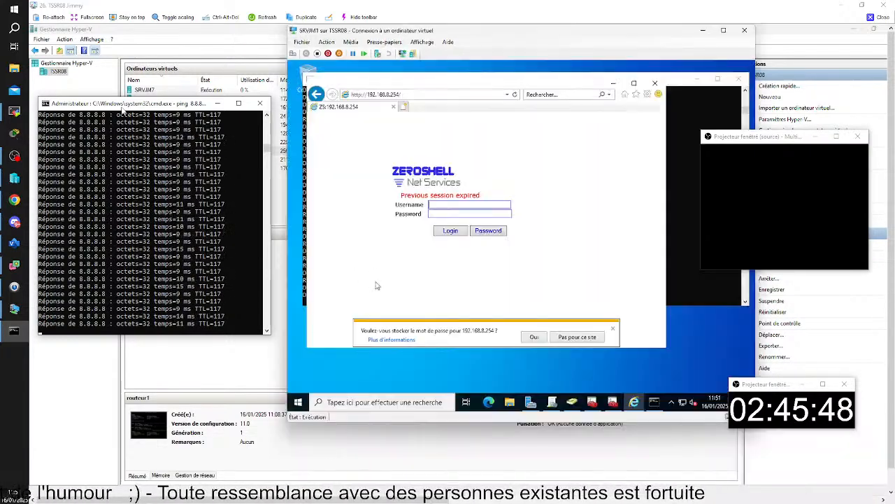
# Sign in to the ZeroShell web interface as admin with the account password.
pyautogui.click(439, 204)
pyautogui.write('admin')
pyautogui.press('Tab')
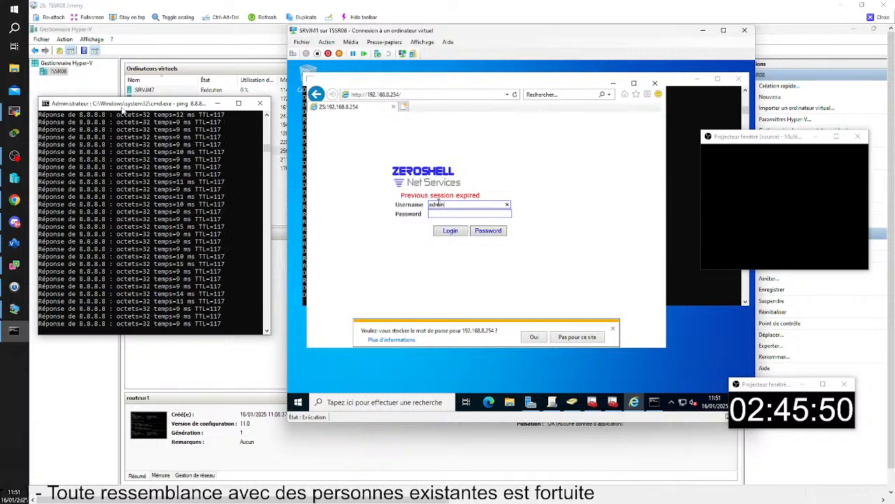
pyautogui.write('••••')
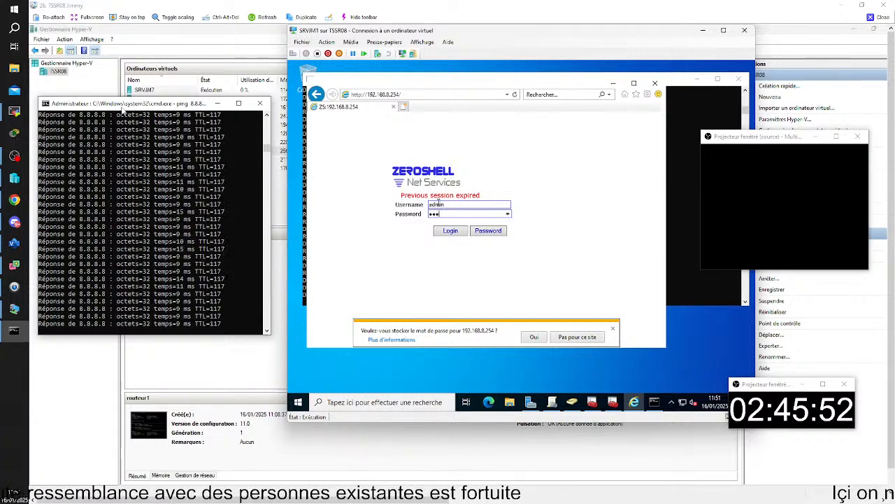
pyautogui.write('shell')
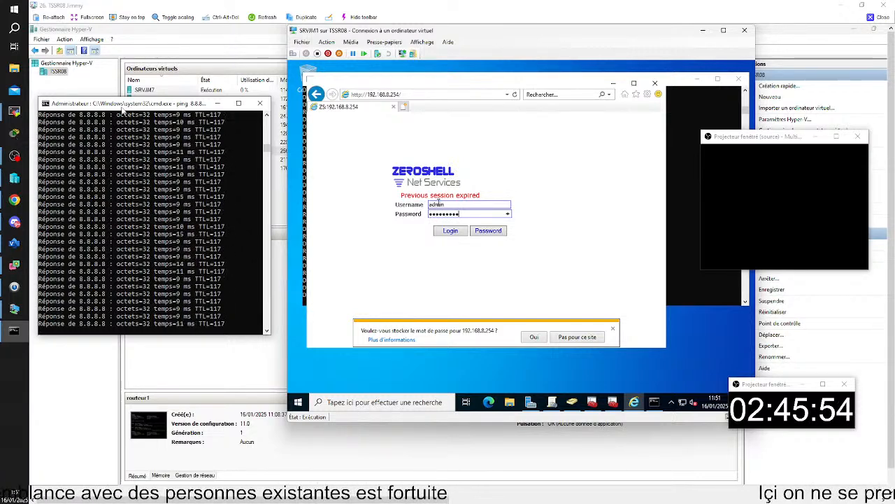
pyautogui.press('Return')
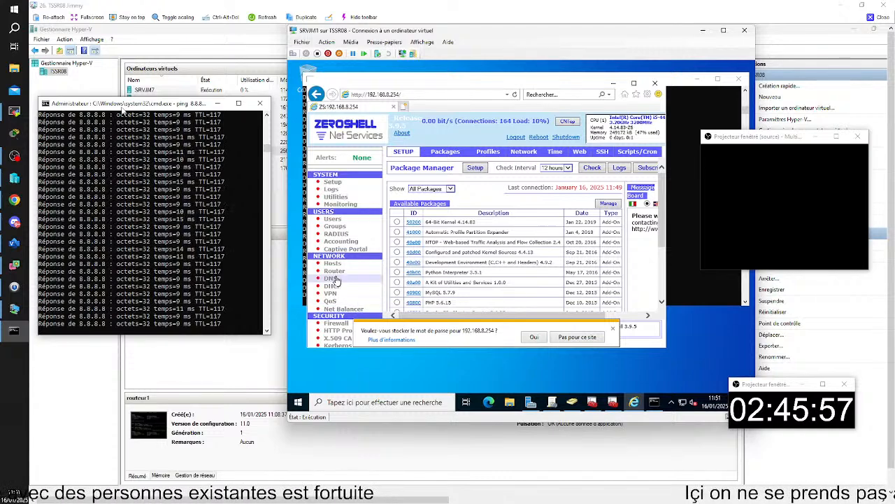
# Add ETH01 to the NAT-enabled interfaces under Router > NAT and save.
pyautogui.click(334, 271)
pyautogui.click(543, 153)
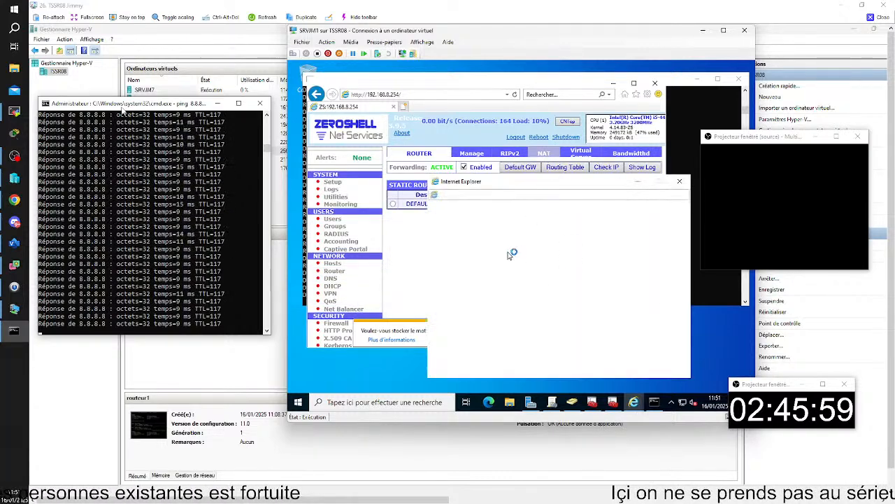
pyautogui.click(489, 239)
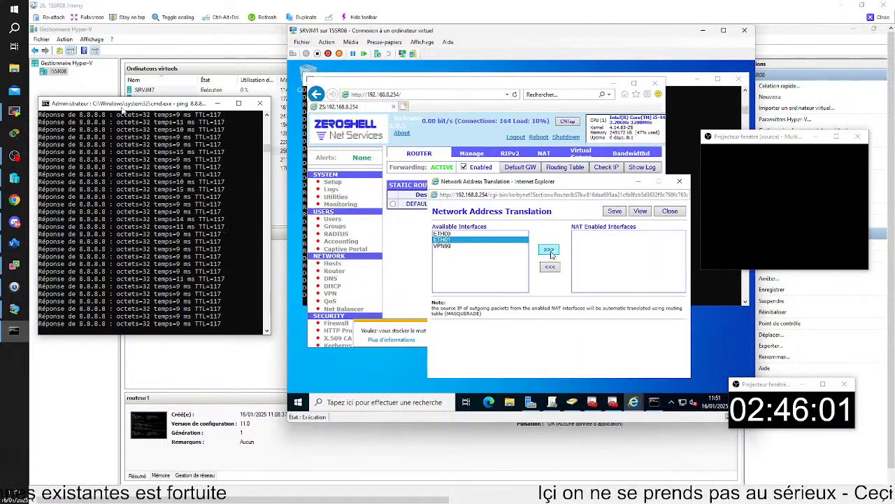
pyautogui.click(549, 249)
pyautogui.click(614, 211)
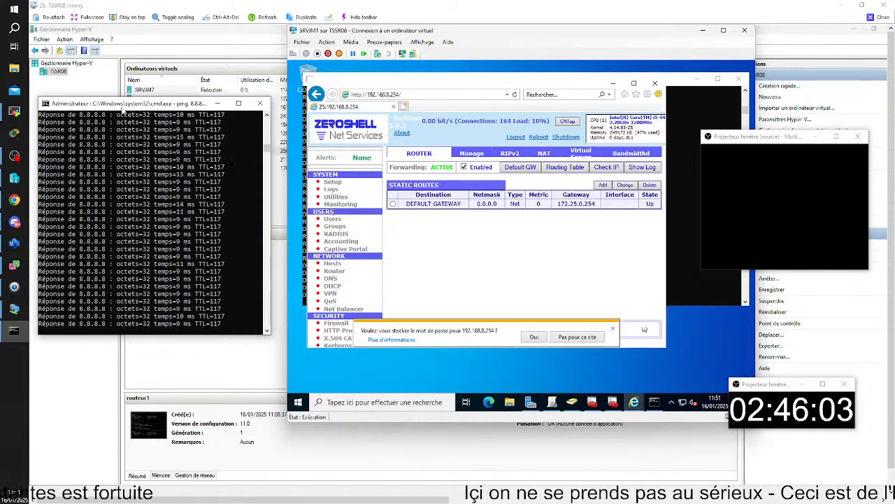
pyautogui.click(696, 247)
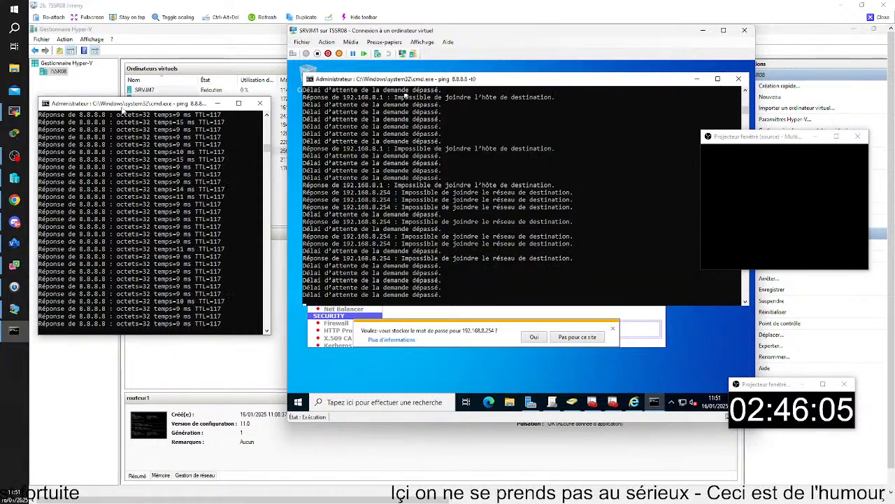
# Stop the timed-out ping and rerun it continuously with 'ping 8.8.8.8 -t0'.
pyautogui.click(489, 267)
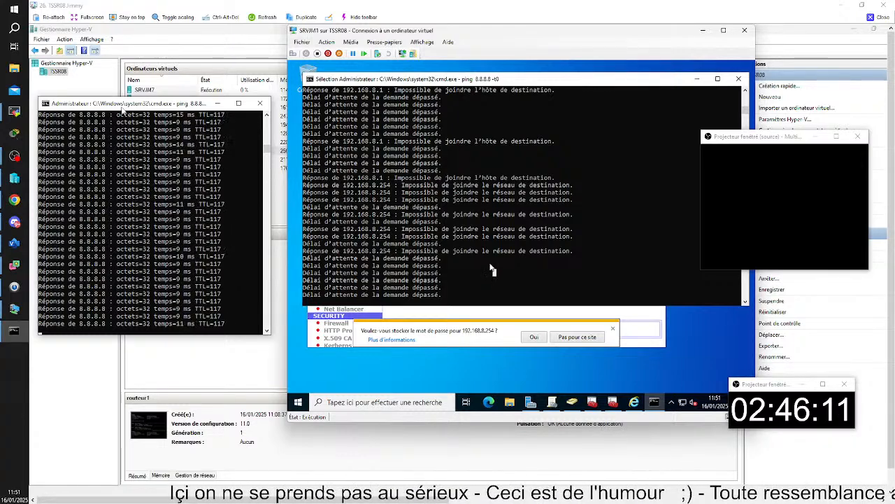
pyautogui.rightClick(491, 267)
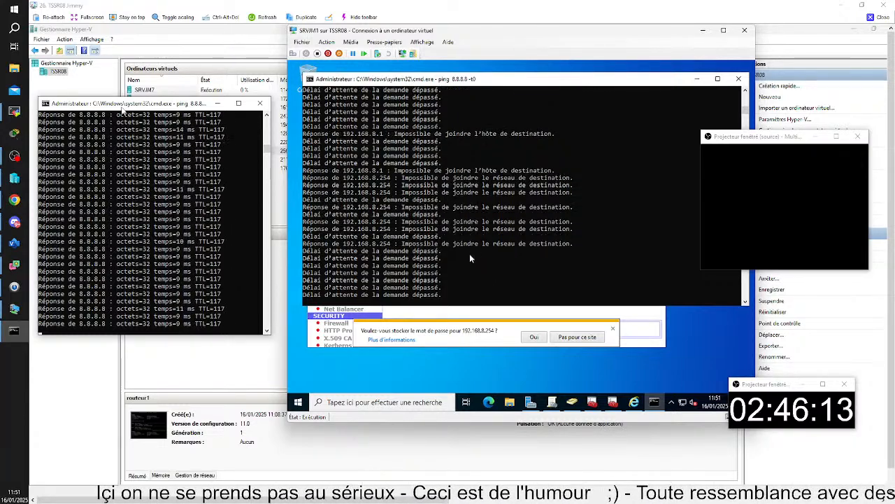
pyautogui.hotkey('ctrl', 'c')
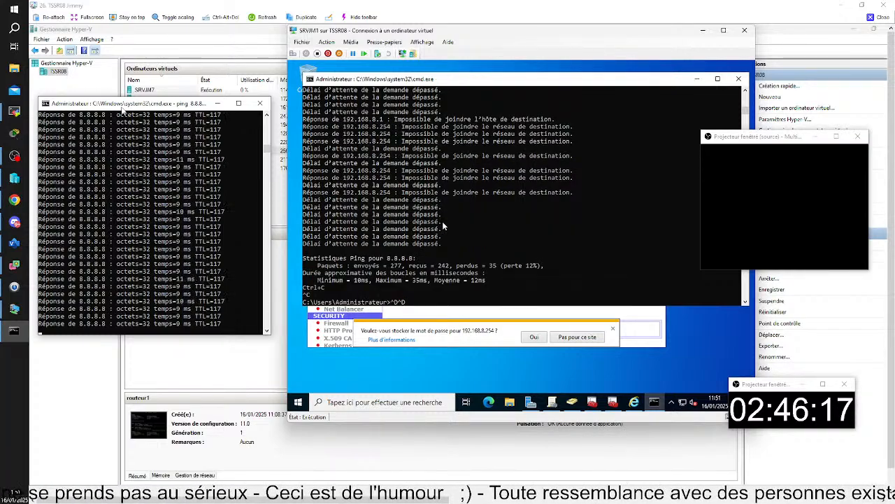
pyautogui.press('BackSpace')
pyautogui.press('BackSpace')
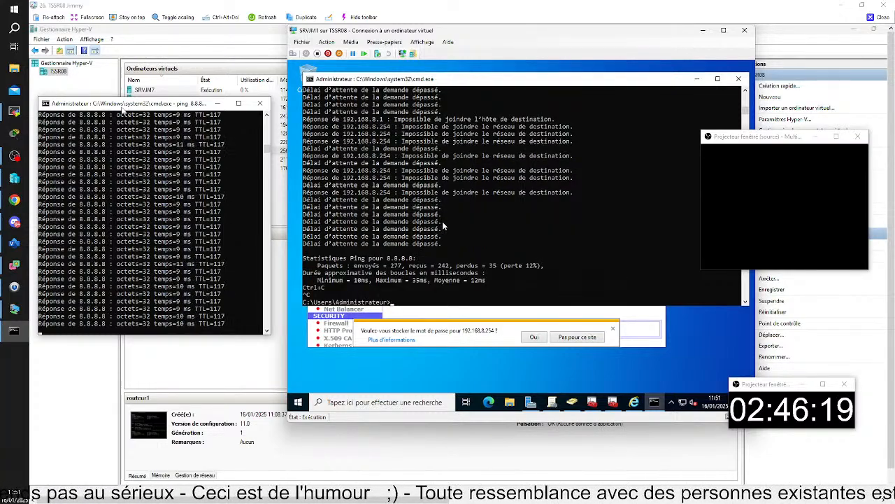
pyautogui.write('ping 8.8.8.8 -t0')
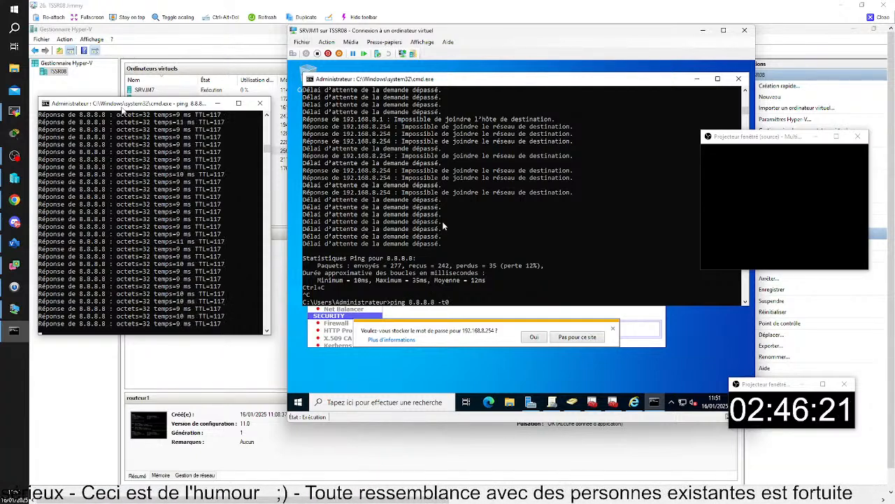
pyautogui.press('Return')
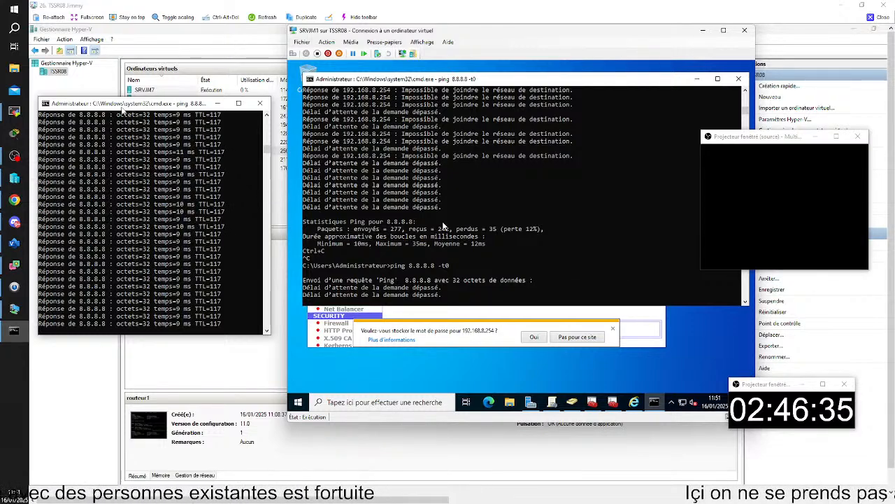
pyautogui.click(642, 316)
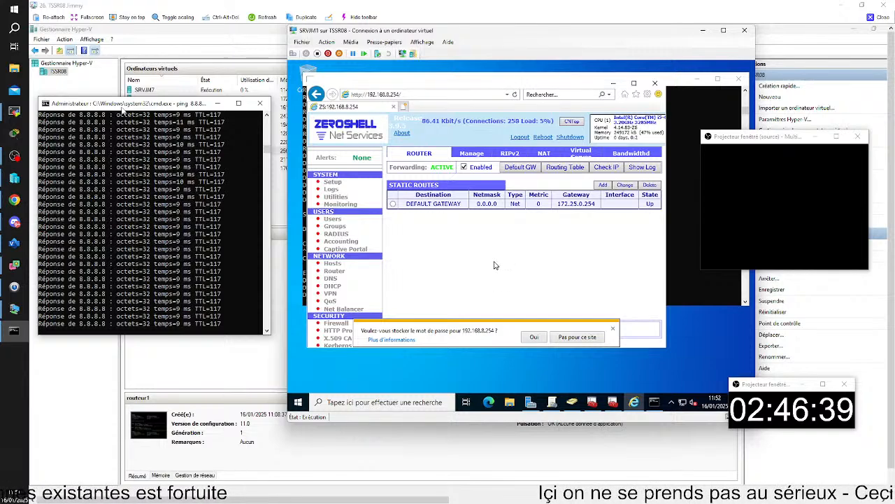
# Review the network interfaces, then re-save ETH01 as NAT-enabled in Router > NAT.
pyautogui.click(331, 183)
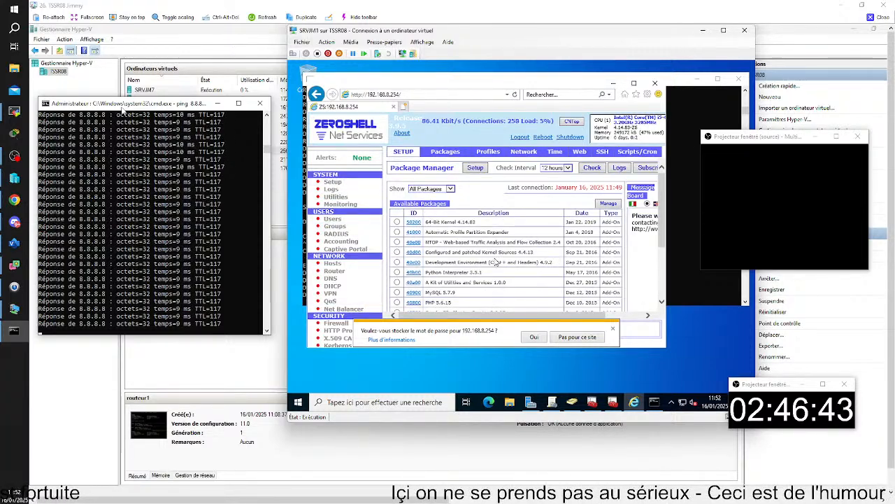
pyautogui.click(529, 155)
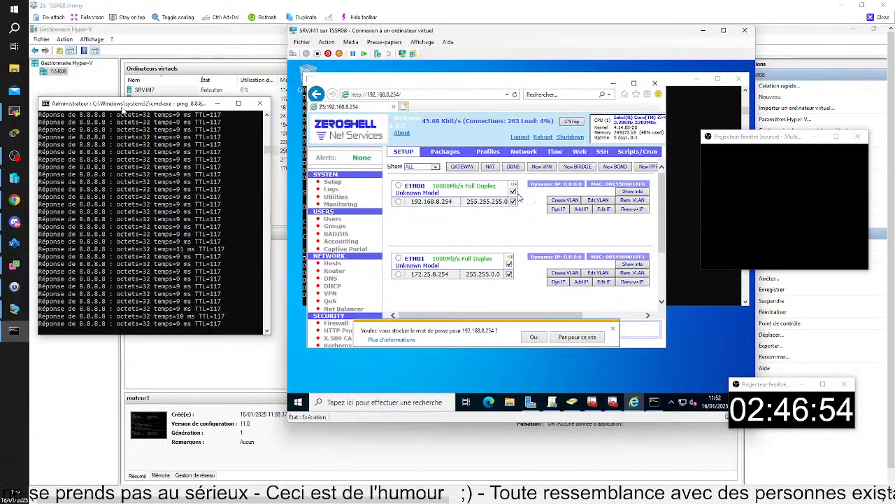
pyautogui.click(334, 270)
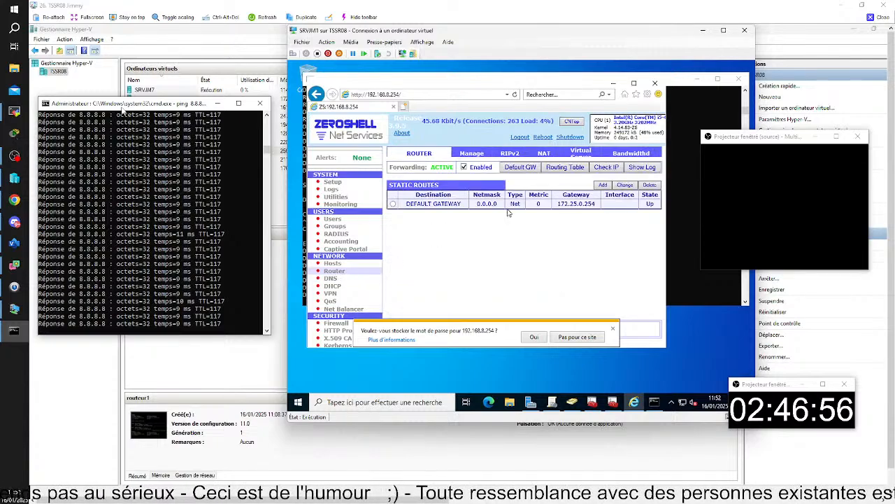
pyautogui.click(544, 153)
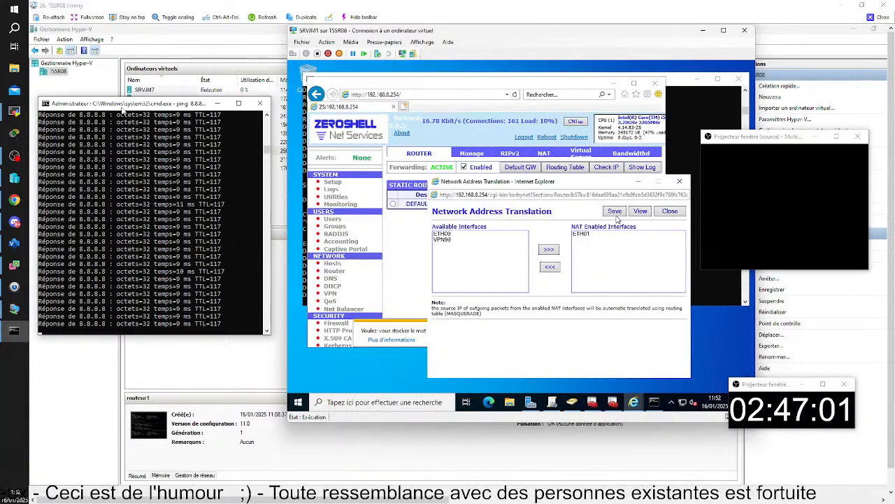
pyautogui.click(614, 212)
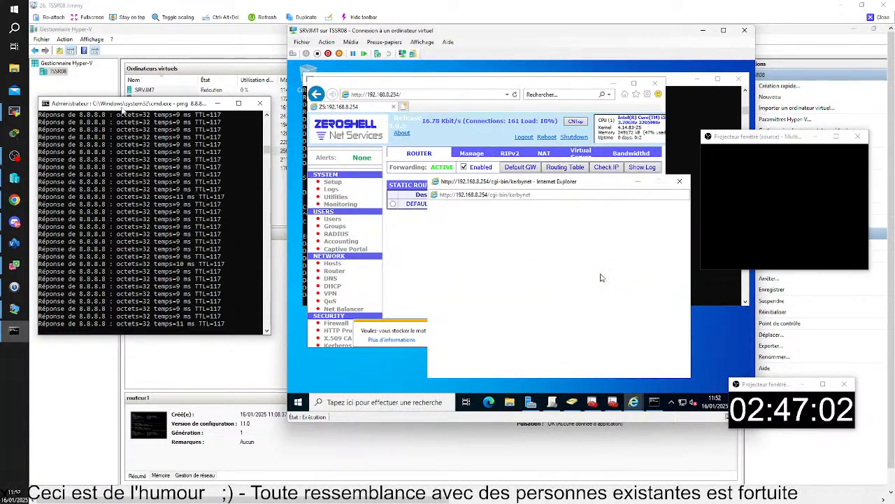
pyautogui.click(696, 254)
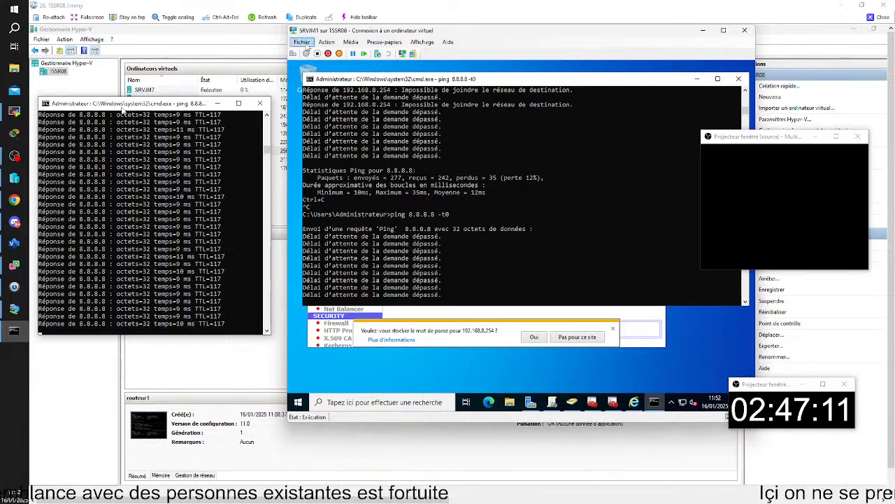
# Stop the ping and run ipconfig /all, showing 192.168.8.1 with gateway 192.168.8.254.
pyautogui.hotkey('ctrl', 'c')
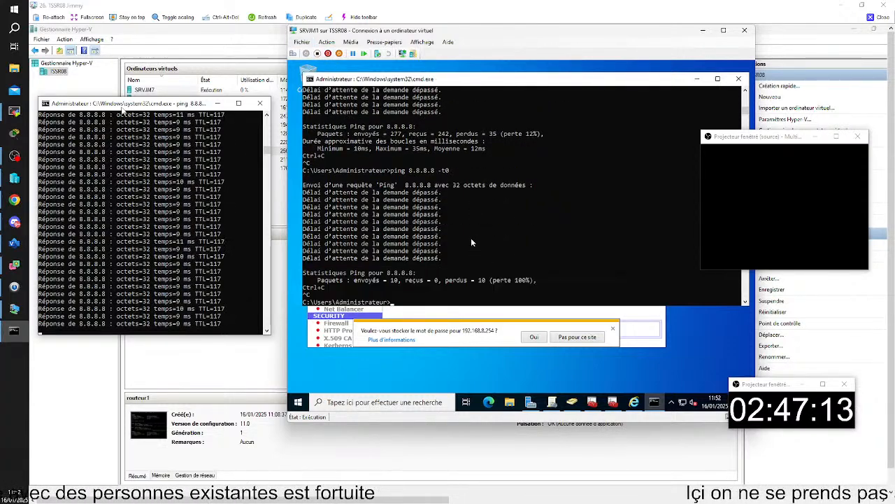
pyautogui.write('ip')
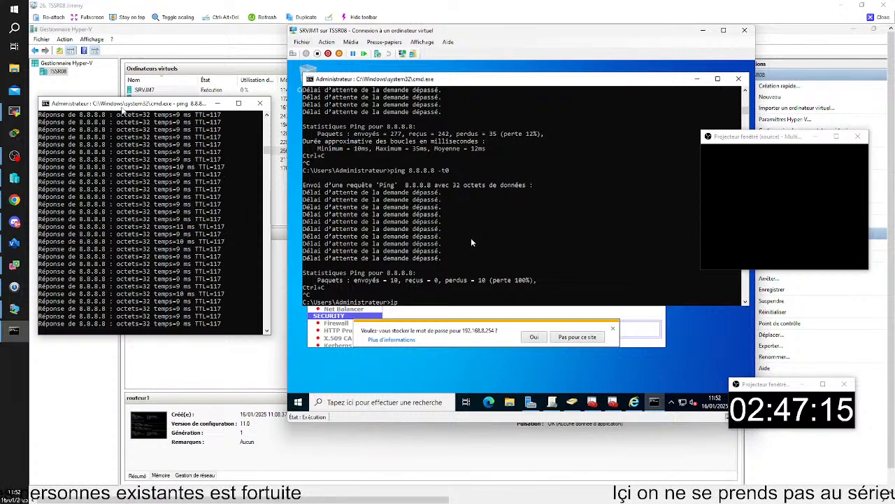
pyautogui.write('config /')
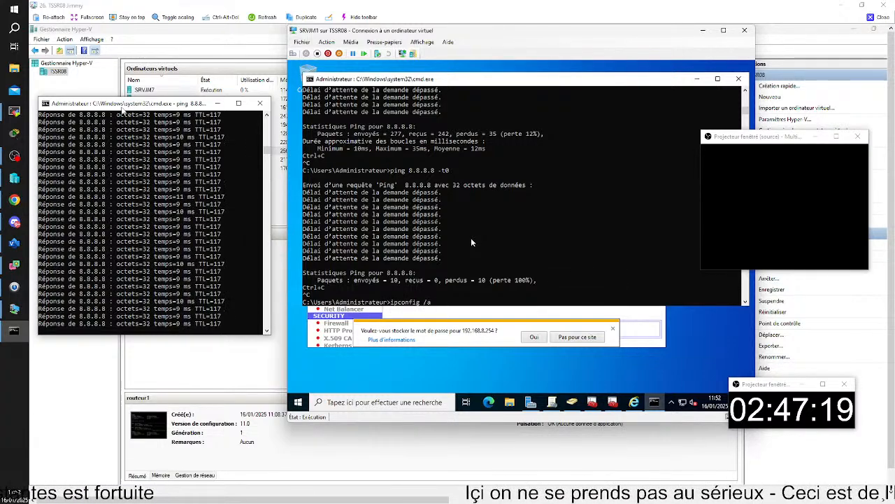
pyautogui.write('all')
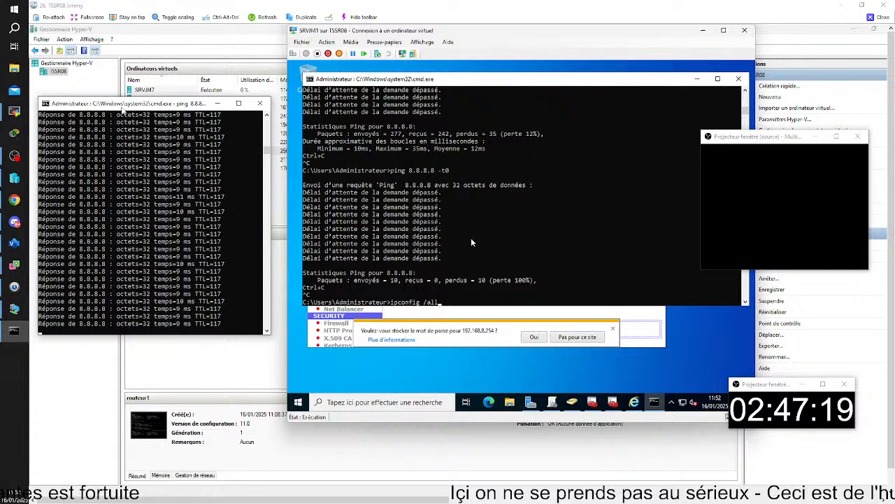
pyautogui.press('Return')
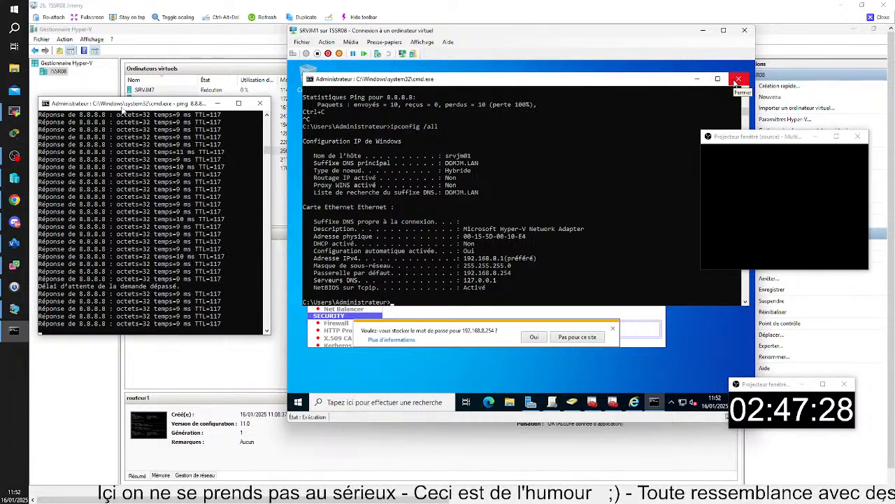
pyautogui.press('super')
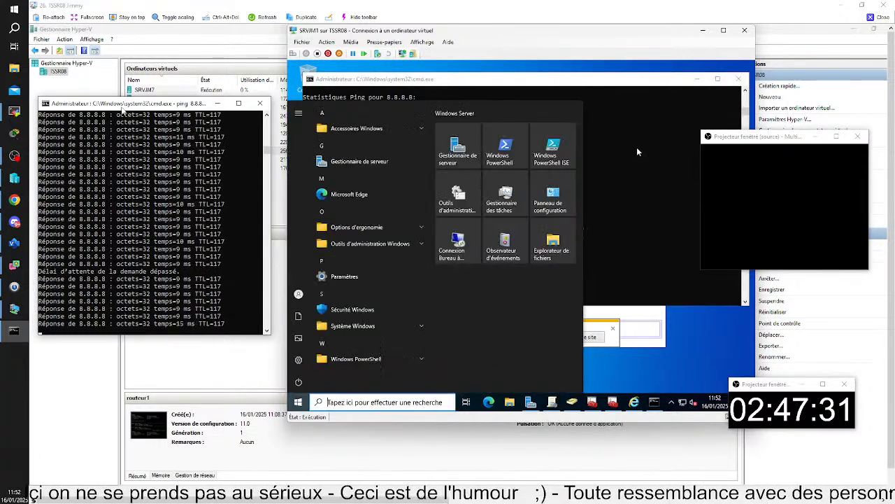
pyautogui.click(637, 153)
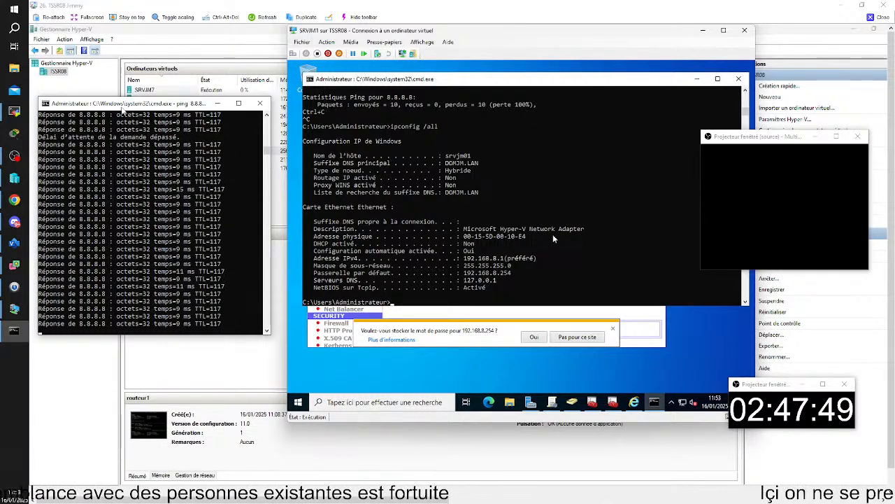
# Open routeur1's virtual machine settings from its console.
pyautogui.click(501, 370)
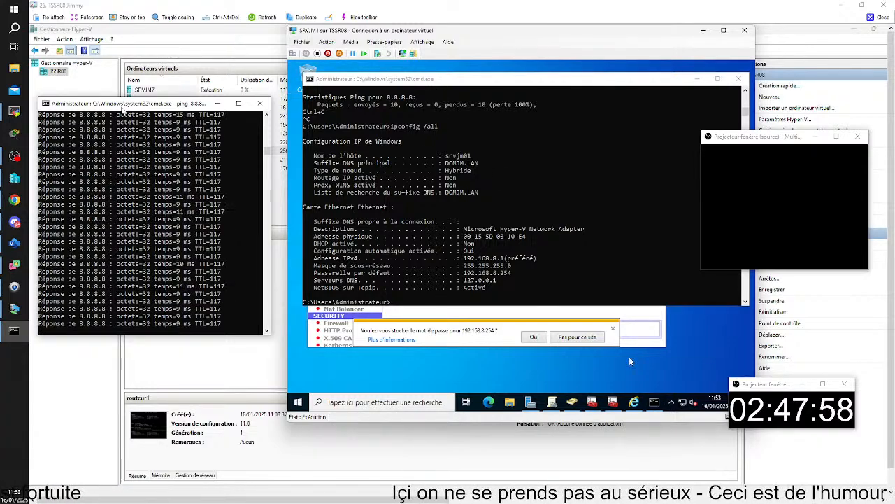
pyautogui.moveTo(657, 498)
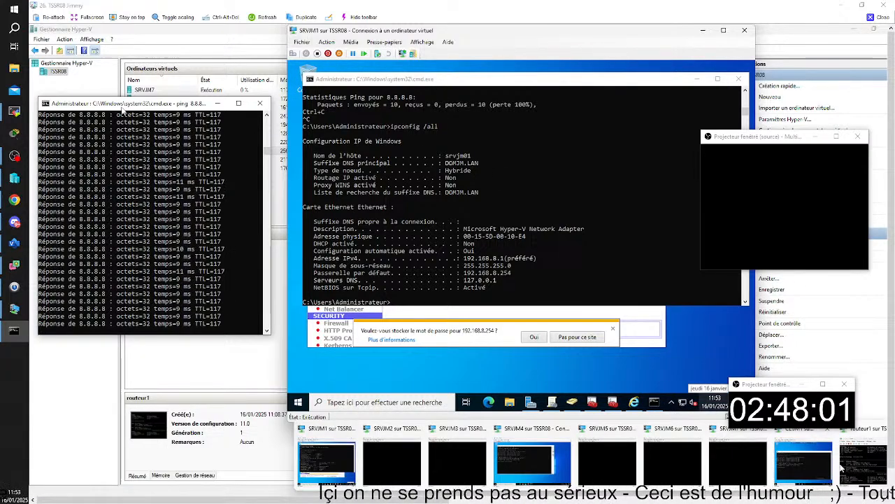
pyautogui.click(864, 462)
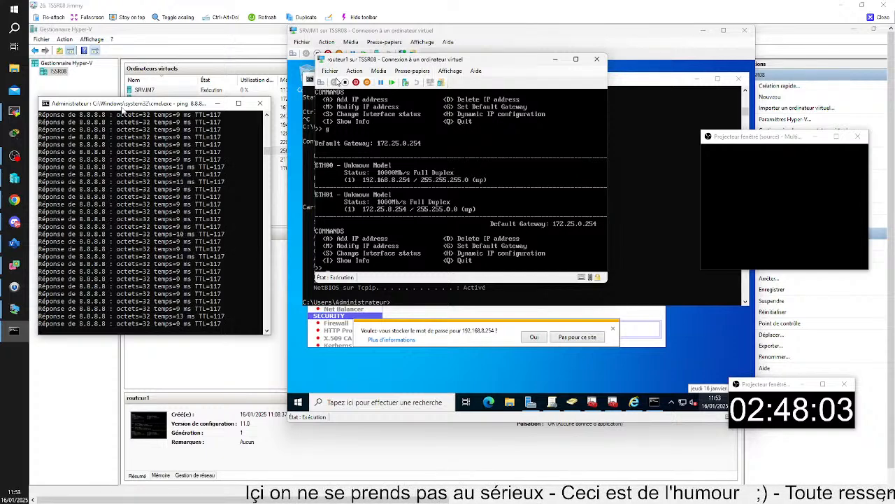
pyautogui.click(329, 70)
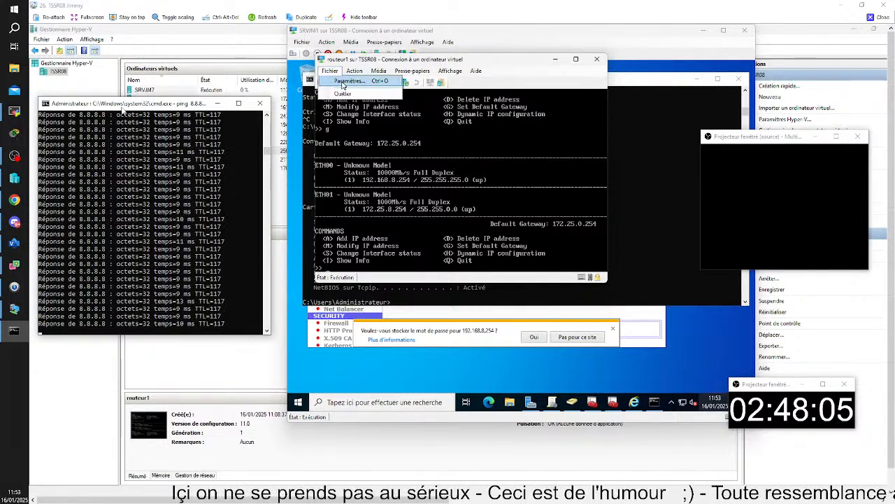
pyautogui.click(344, 81)
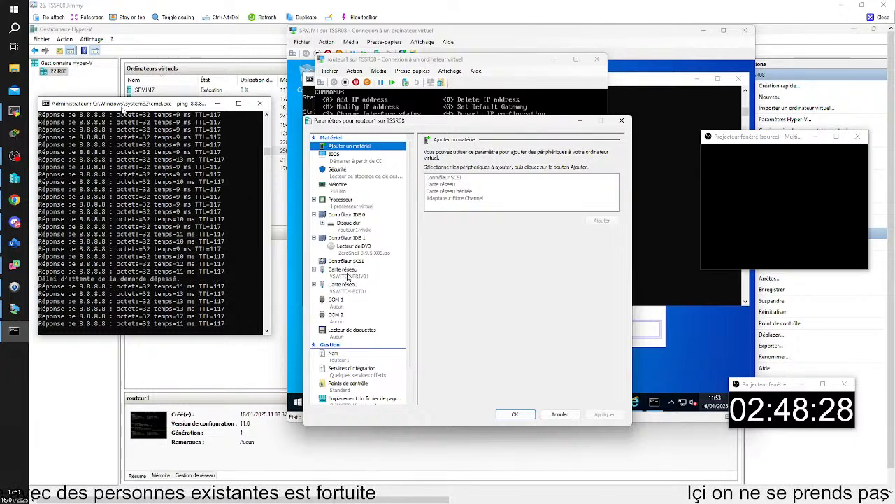
# Check the first network adapter is on VSWITCH-PRIV01 and move the settings window aside.
pyautogui.click(346, 273)
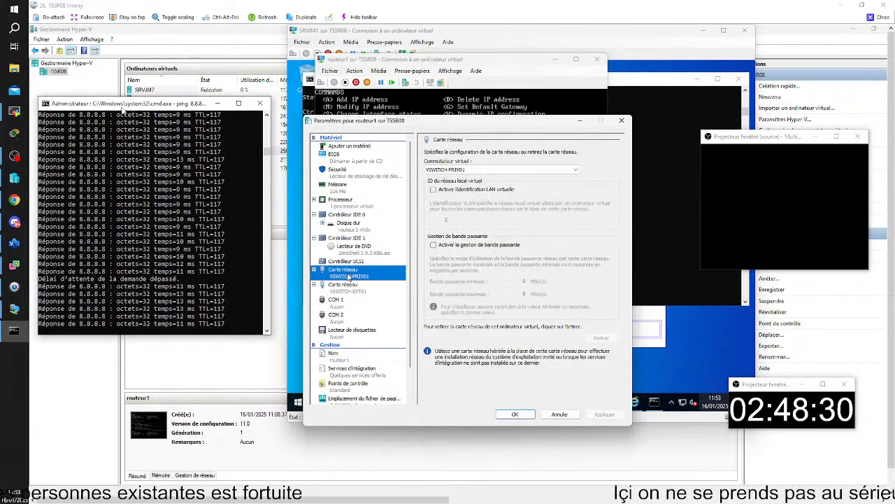
pyautogui.click(315, 271)
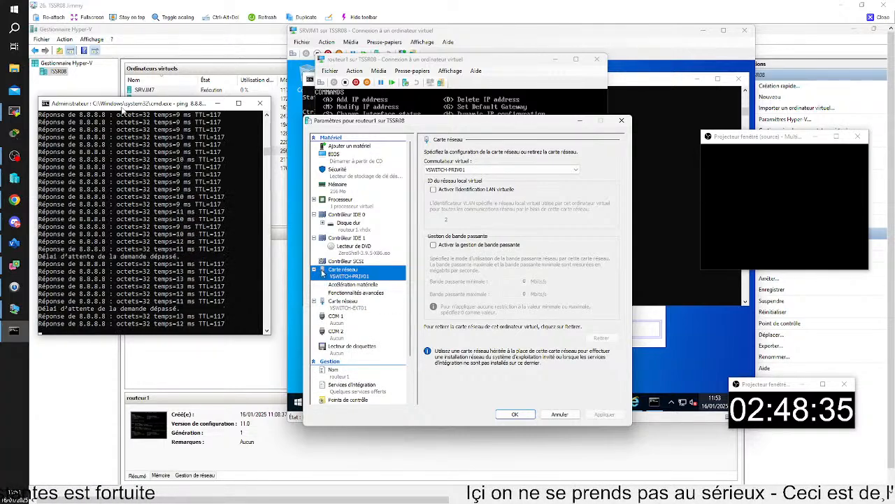
pyautogui.click(315, 271)
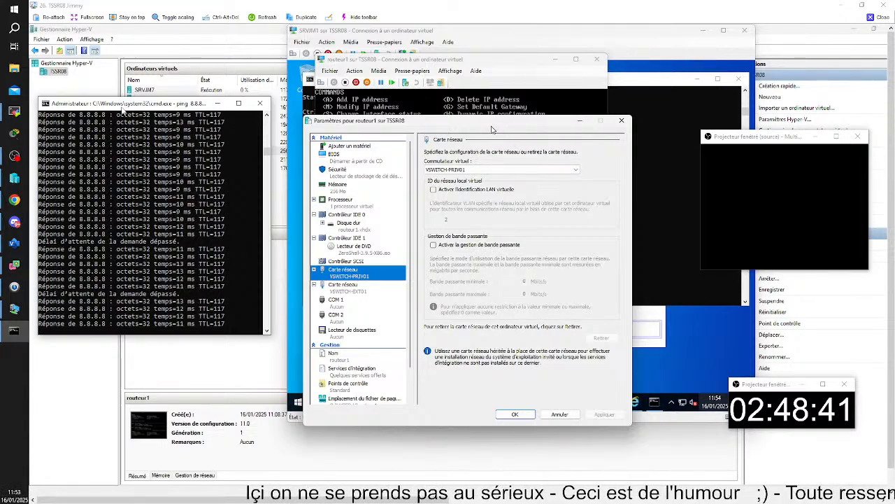
pyautogui.moveTo(492, 130); pyautogui.dragTo(668, 108)
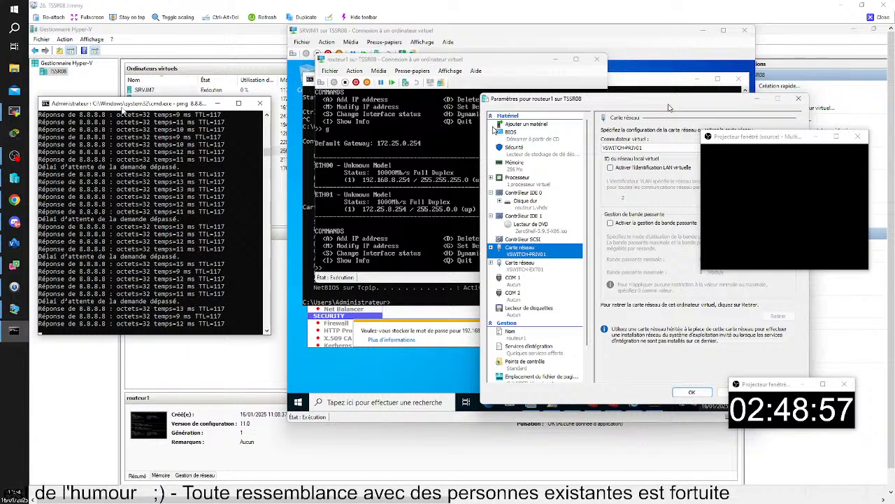
pyautogui.moveTo(668, 107); pyautogui.dragTo(670, 84)
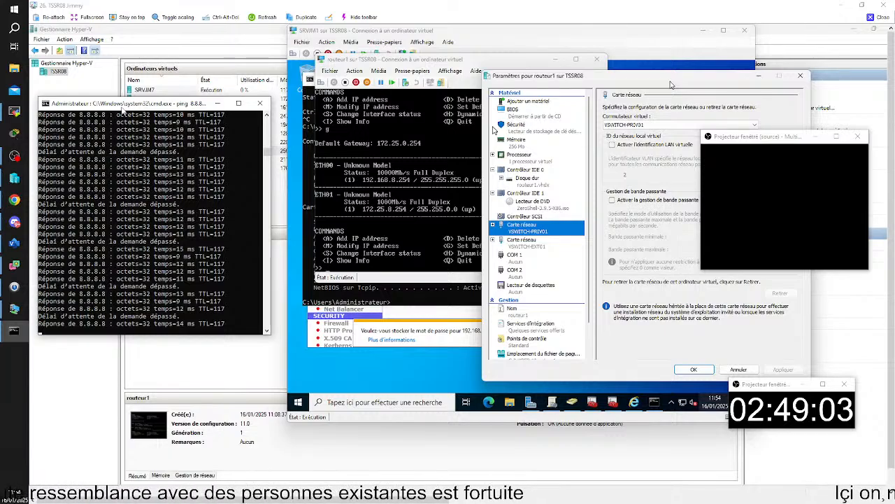
pyautogui.moveTo(670, 83); pyautogui.dragTo(672, 39)
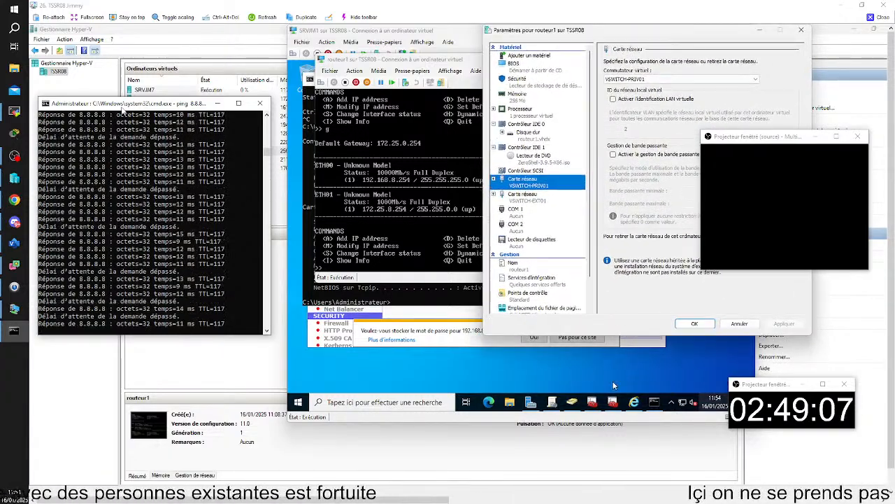
pyautogui.click(636, 403)
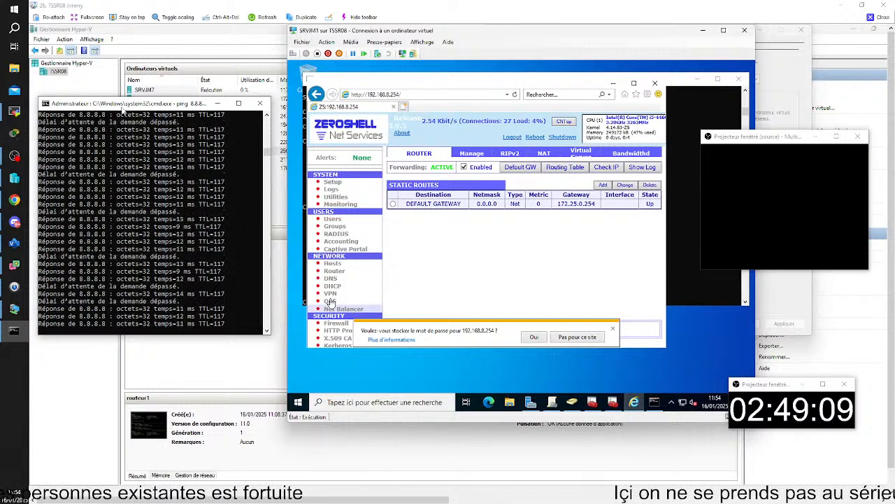
# Move ETH01 back to Available Interfaces with <<< and save the NAT settings.
pyautogui.click(583, 235)
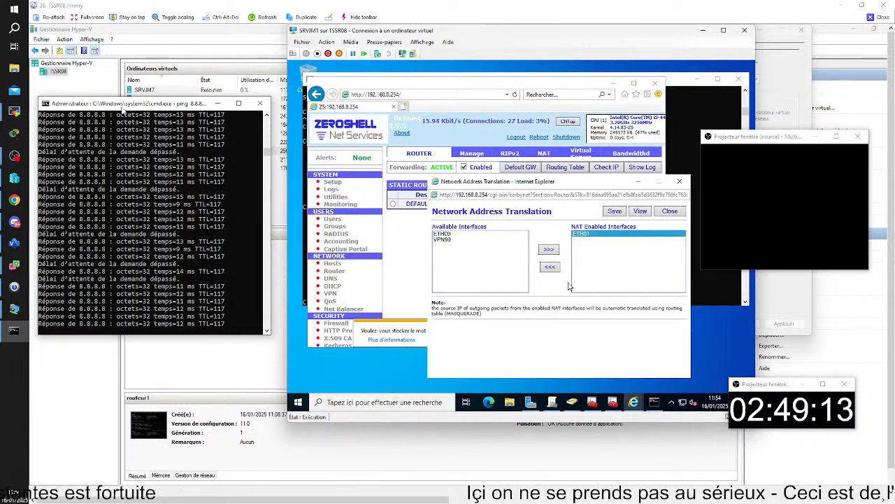
pyautogui.click(551, 267)
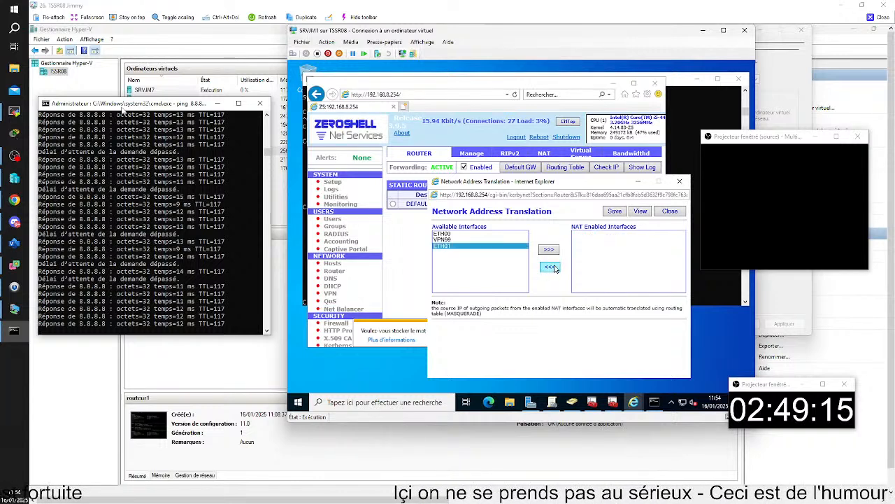
pyautogui.click(613, 212)
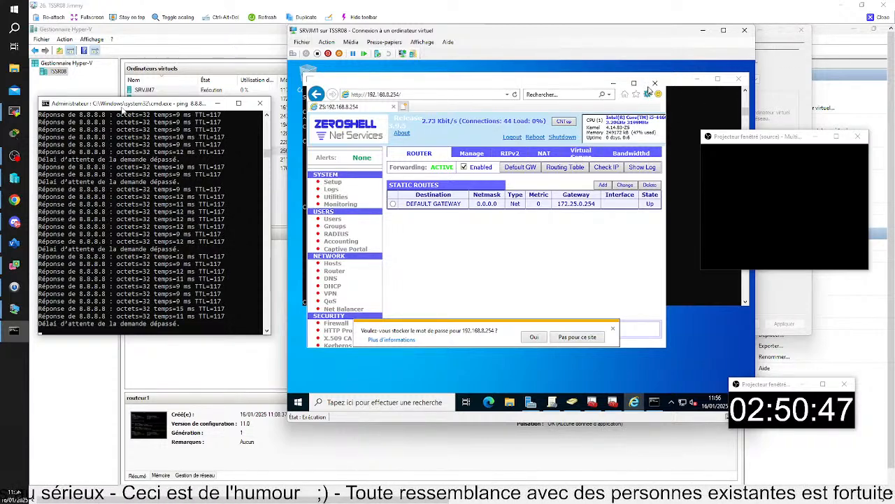
# Close the ZeroShell browser and command prompt, delete routeur1, and briefly open File Explorer.
pyautogui.click(656, 84)
pyautogui.click(738, 78)
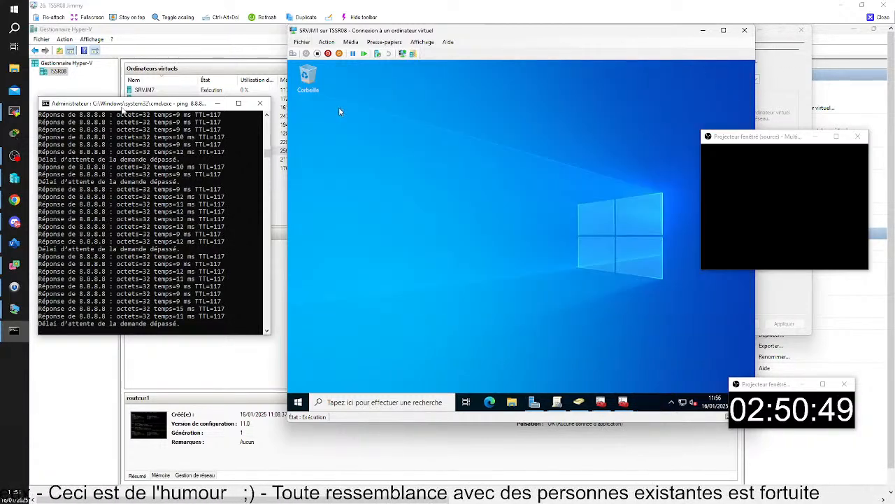
pyautogui.click(488, 456)
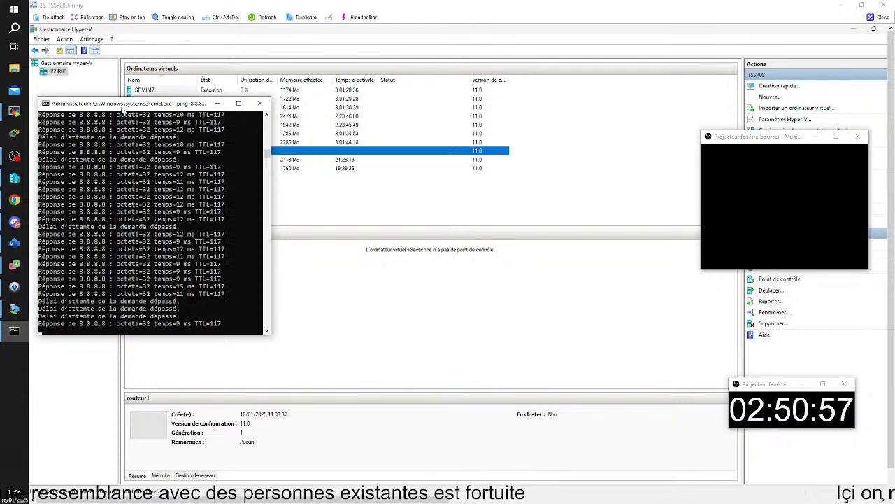
pyautogui.press('Delete')
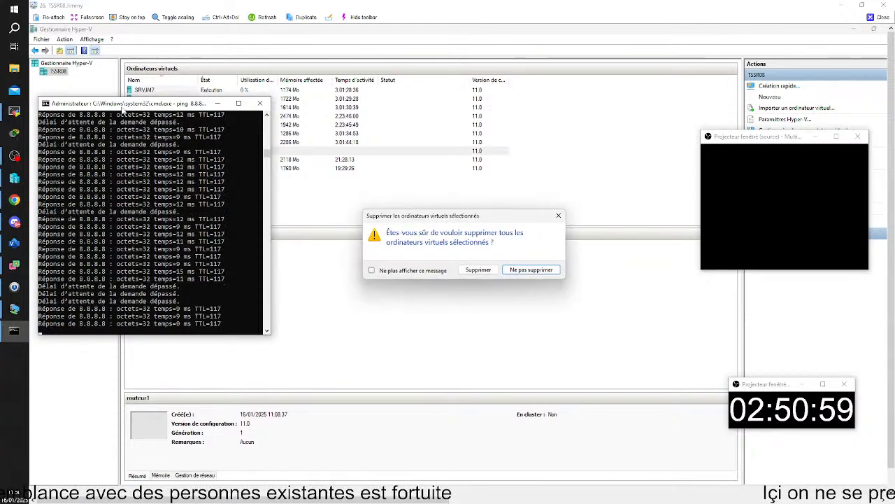
pyautogui.click(461, 268)
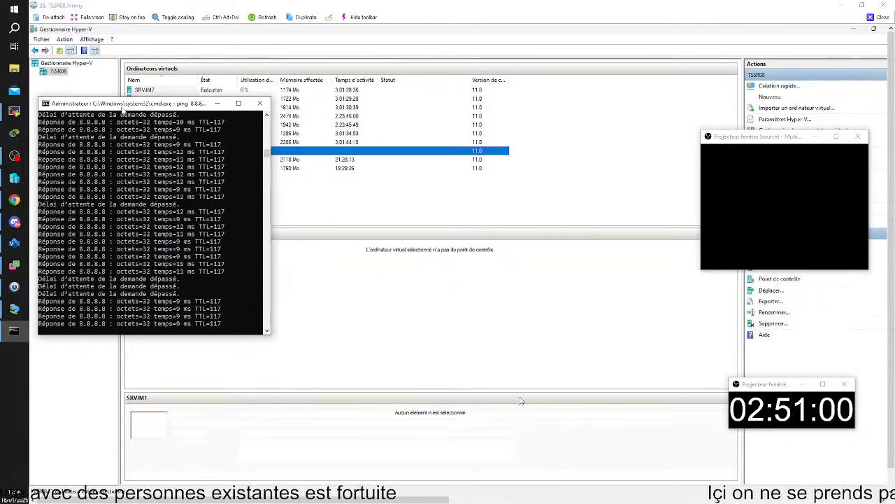
pyautogui.click(468, 493)
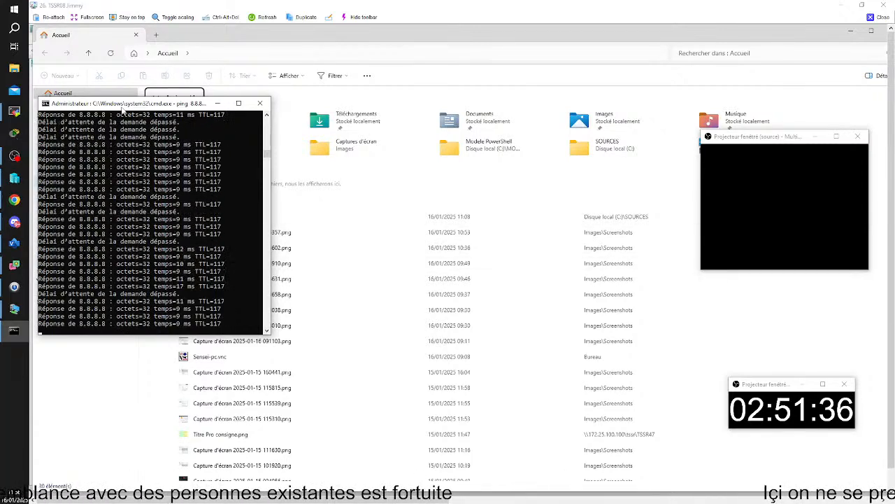
pyautogui.click(885, 31)
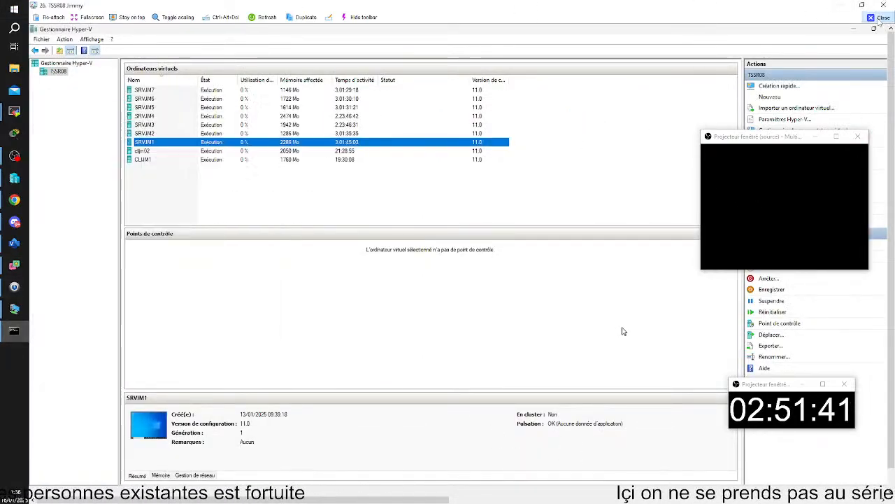
# Minimize the remote desktop viewer to reveal the Visio RDS network diagram.
pyautogui.click(842, 9)
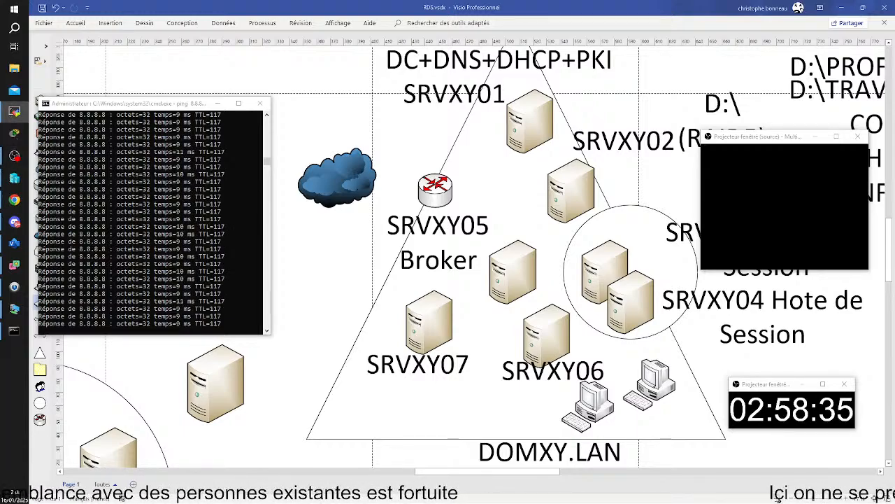
pyautogui.moveTo(894, 183); pyautogui.dragTo(351, 7)
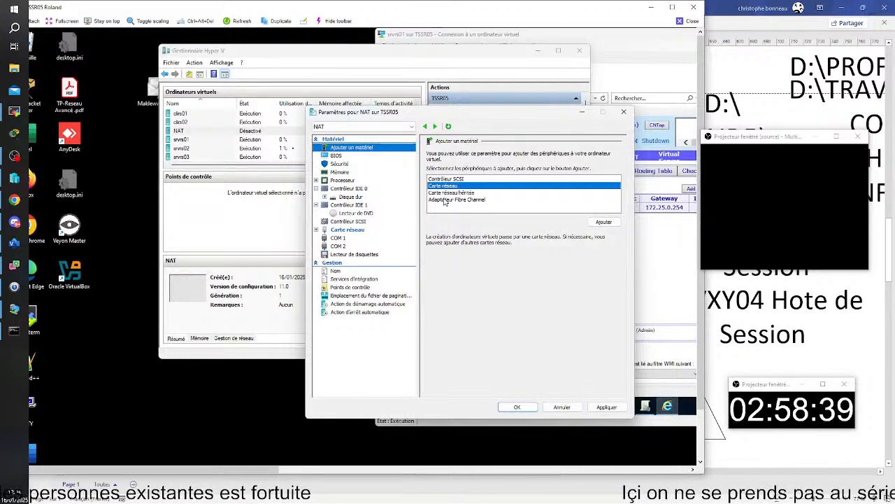
# Add a second network adapter, disable automatic checkpoints and set the NAT VM to 1 processor.
pyautogui.click(601, 223)
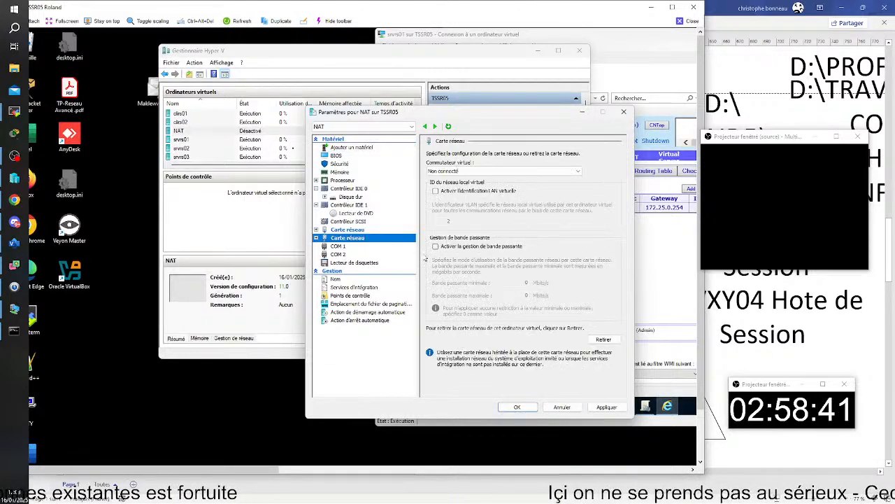
pyautogui.click(523, 407)
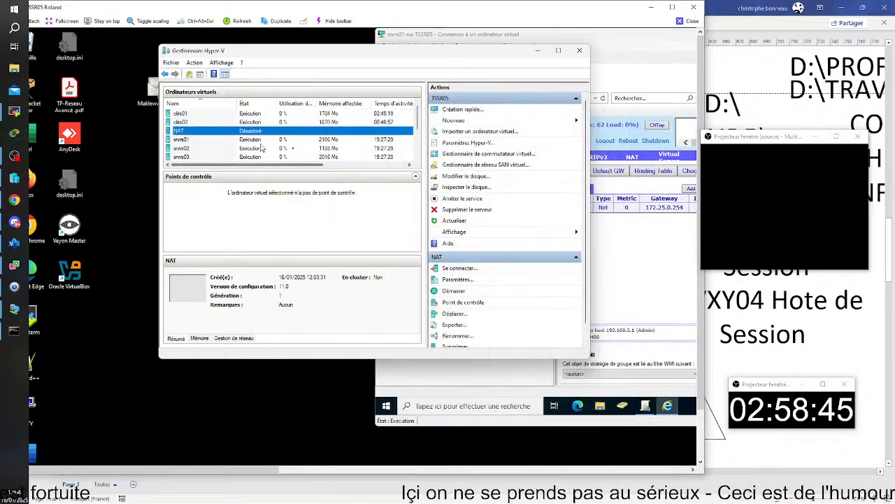
pyautogui.rightClick(209, 131)
pyautogui.click(239, 151)
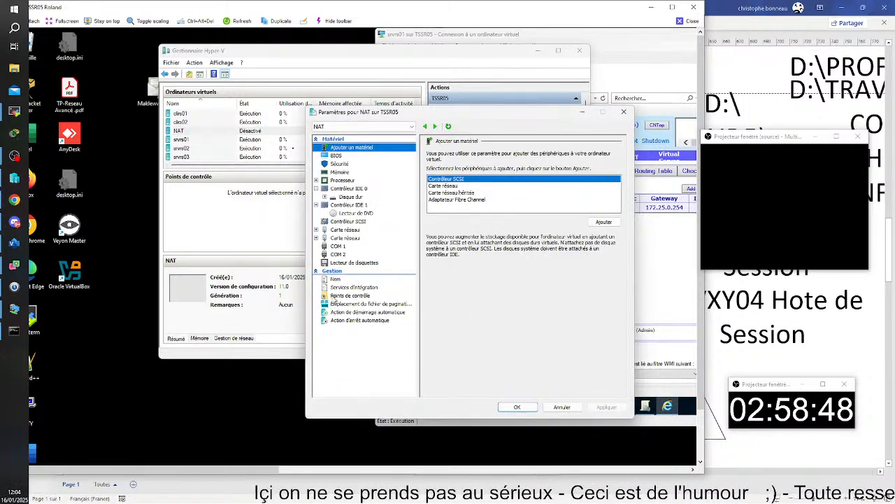
pyautogui.click(336, 296)
pyautogui.click(436, 295)
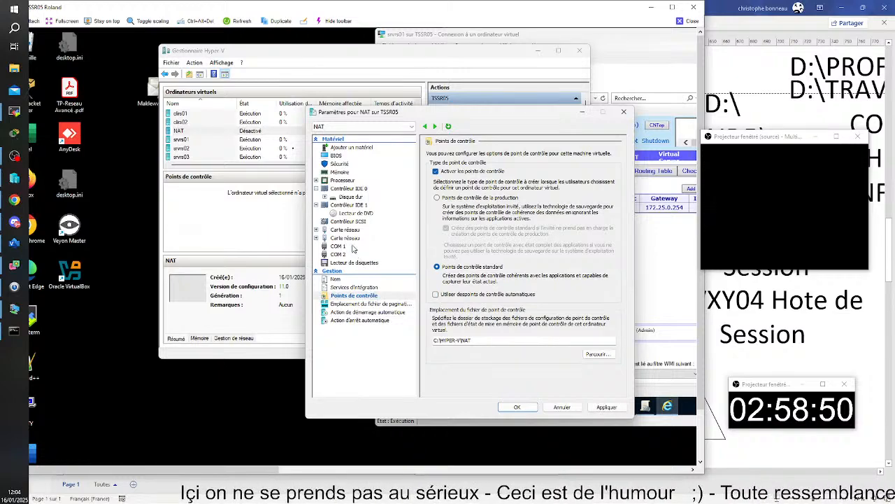
pyautogui.click(341, 173)
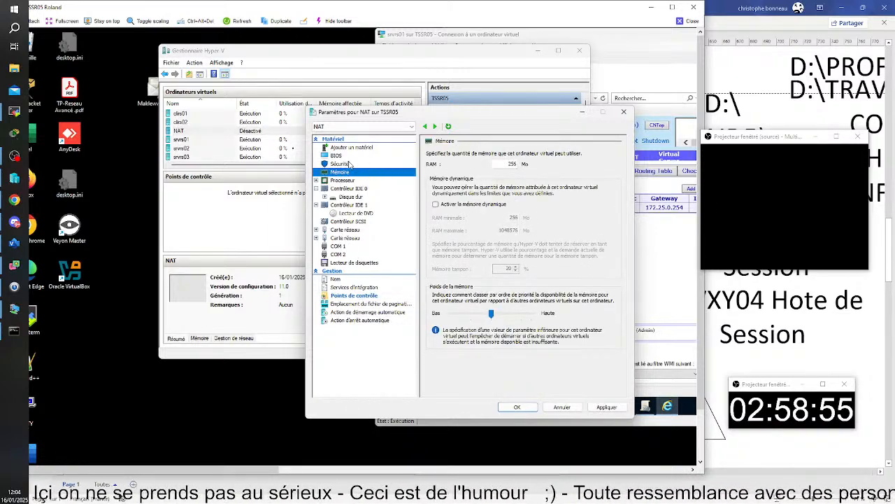
pyautogui.click(347, 182)
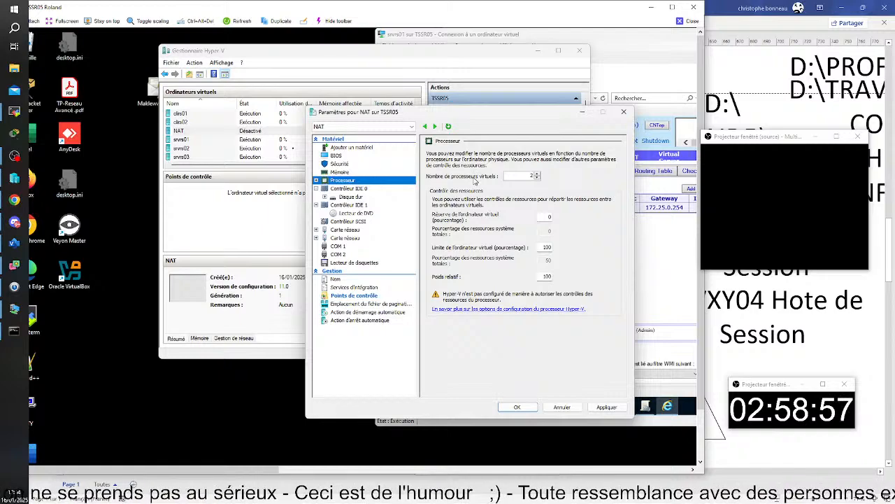
pyautogui.click(538, 178)
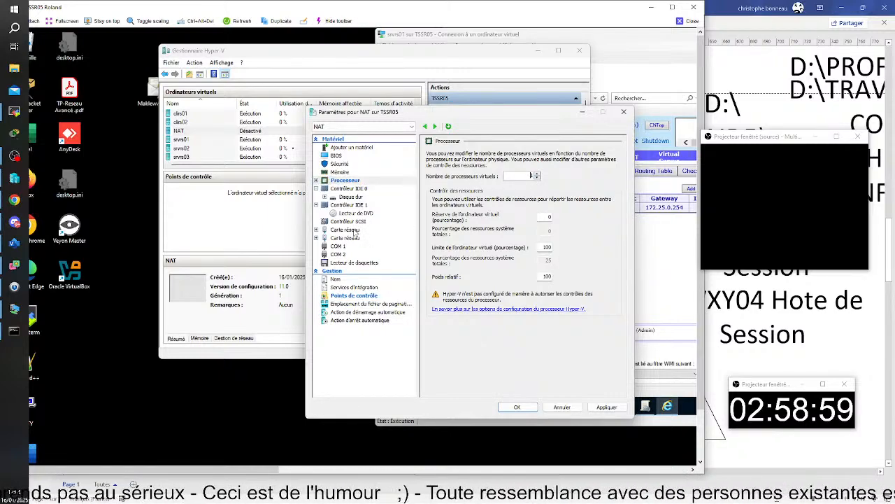
# Connect the first adapter to VSWITCH-EXT01 and the second to VSWITCH-PRIV01, then apply.
pyautogui.click(353, 230)
pyautogui.click(516, 171)
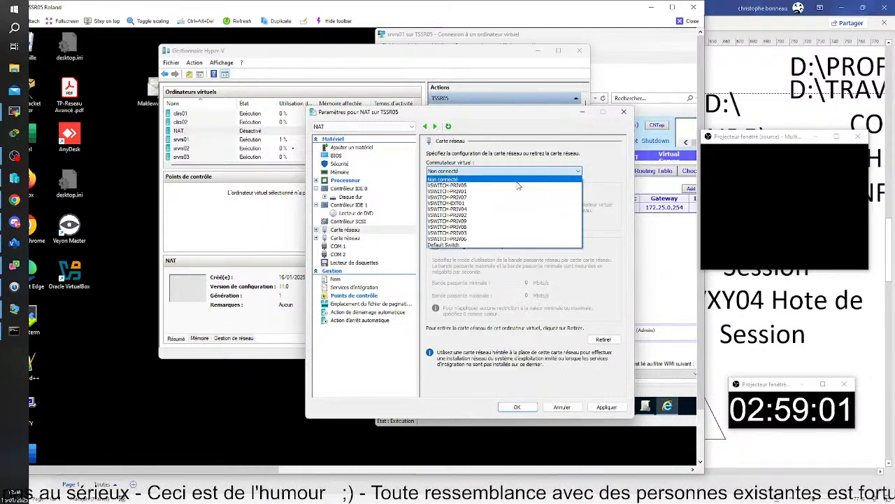
pyautogui.click(473, 202)
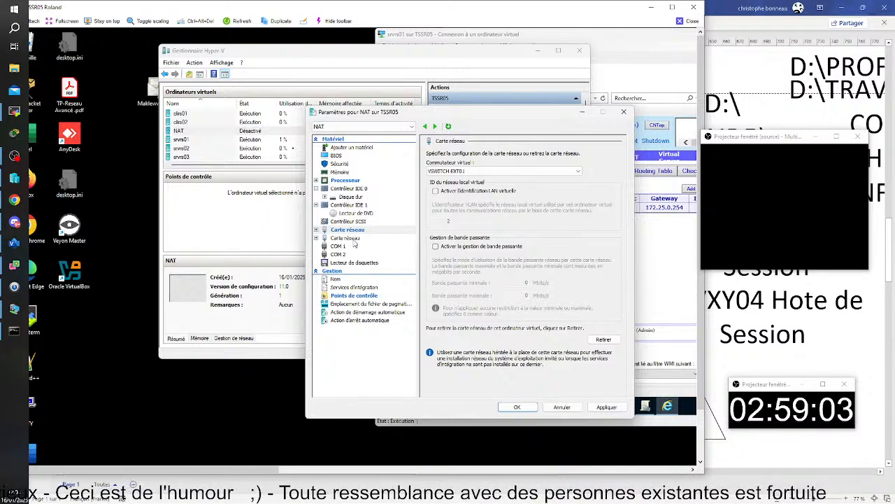
pyautogui.click(354, 239)
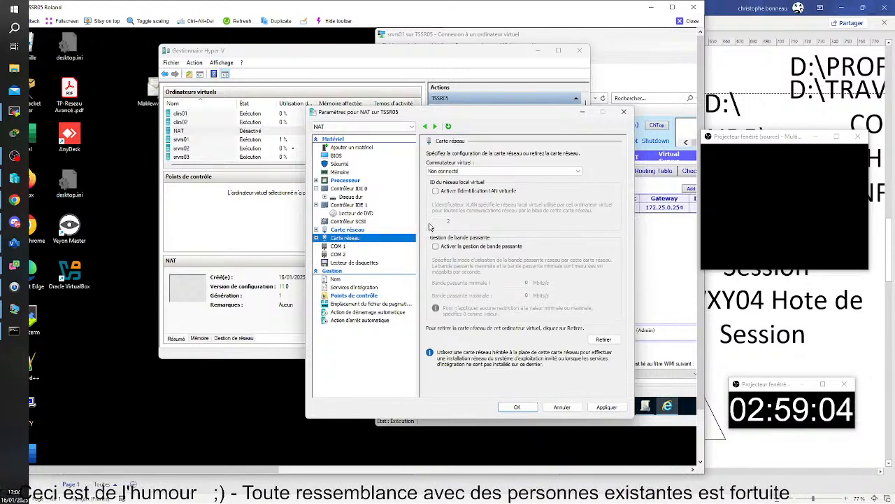
pyautogui.click(534, 172)
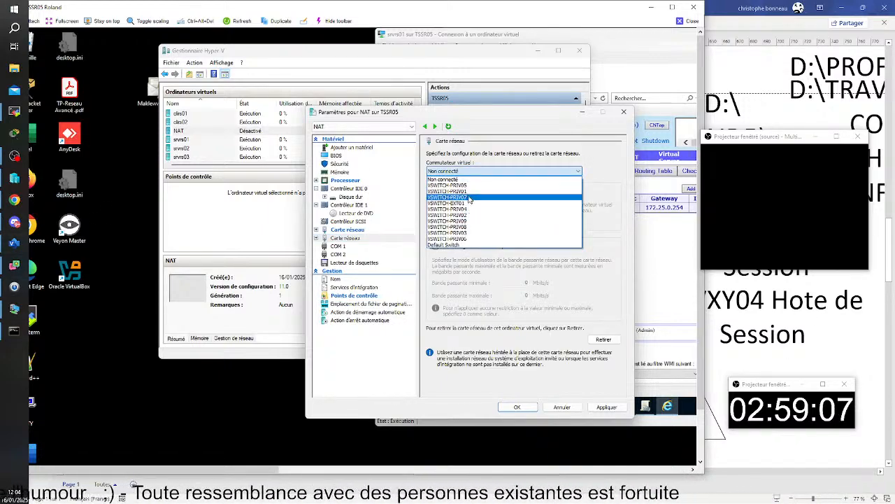
pyautogui.click(468, 193)
pyautogui.click(529, 407)
pyautogui.hotkey('alt', 'Tab')
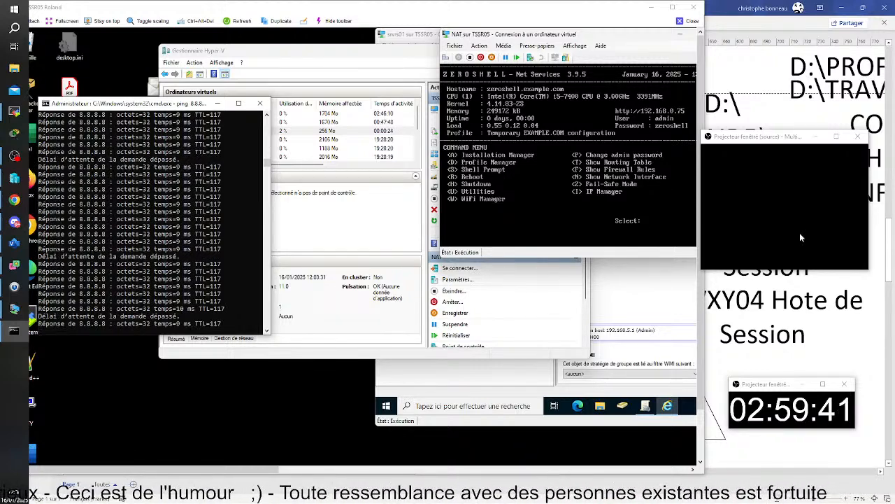
# Switch the ZeroShell console keyboard to French with loadkeys fr.
pyautogui.press('s')
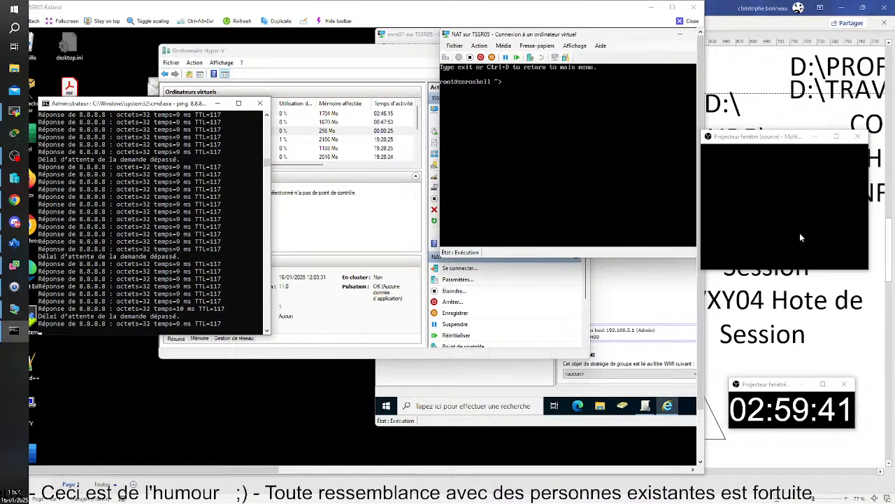
pyautogui.write('load')
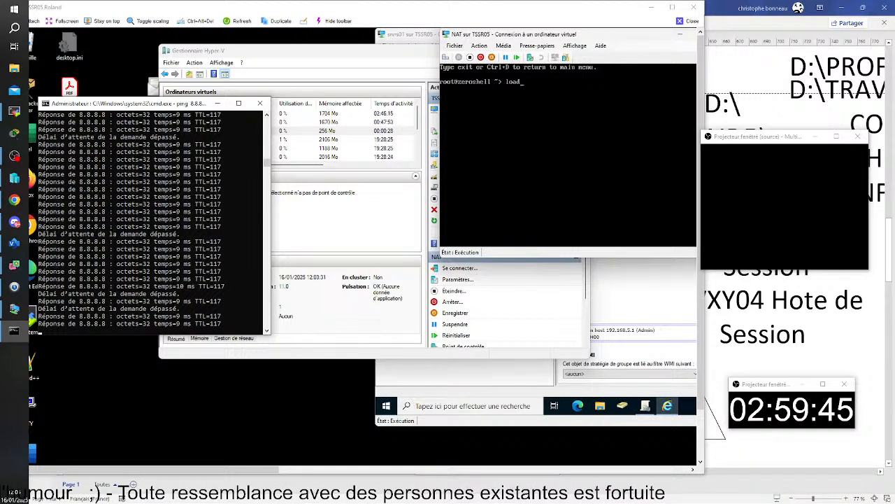
pyautogui.write('keys fr')
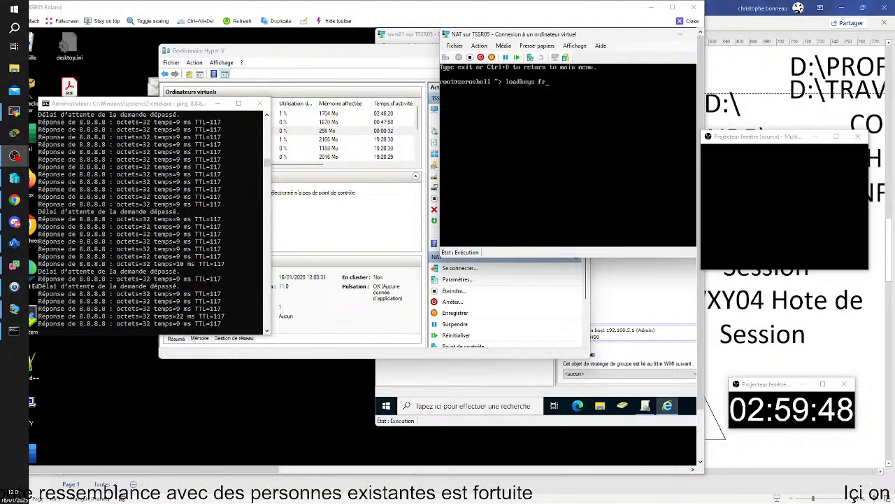
pyautogui.press('Return')
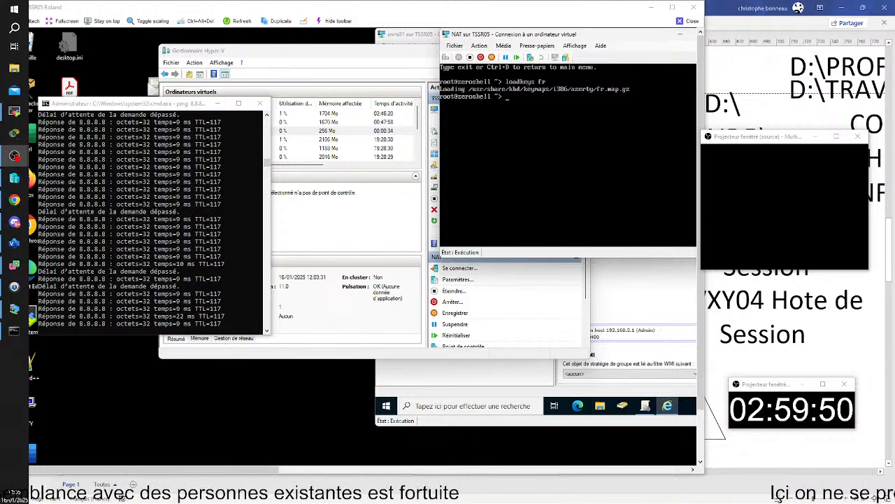
pyautogui.hotkey('ctrl', 'd')
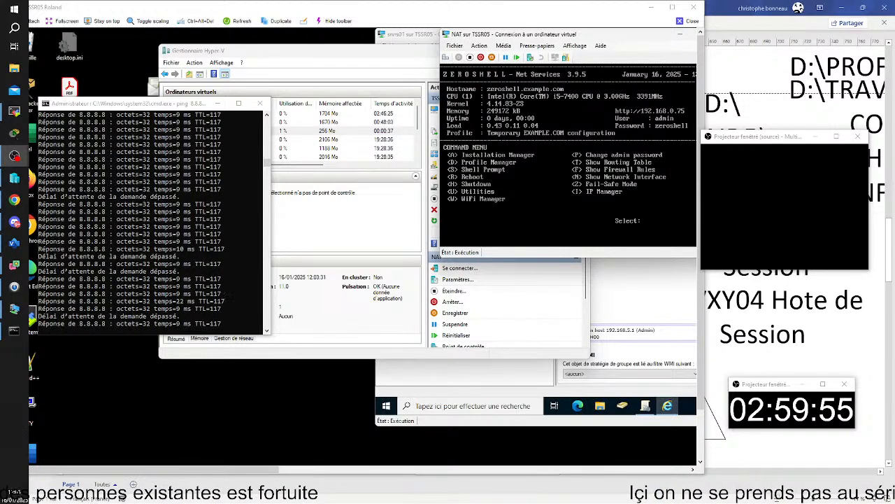
# Change ETH00's address to 172.25.5.254 with netmask 255.255.0.0, keeping the interface up.
pyautogui.press('i')
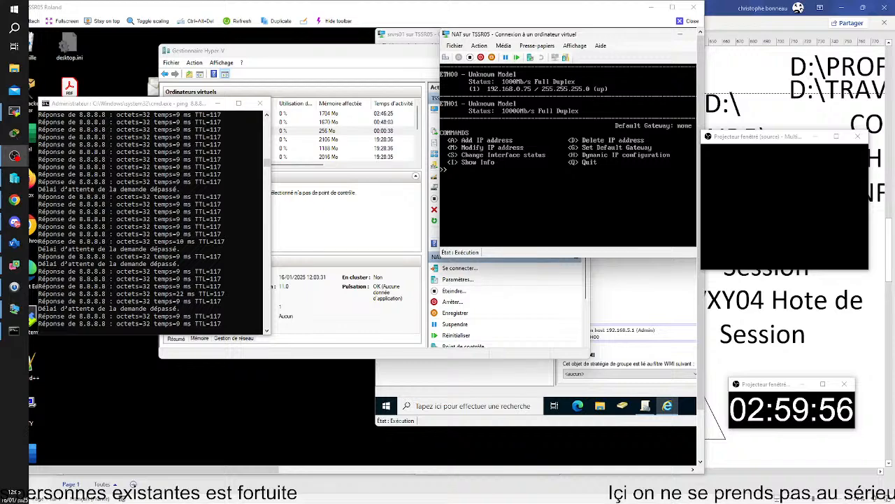
pyautogui.press('m')
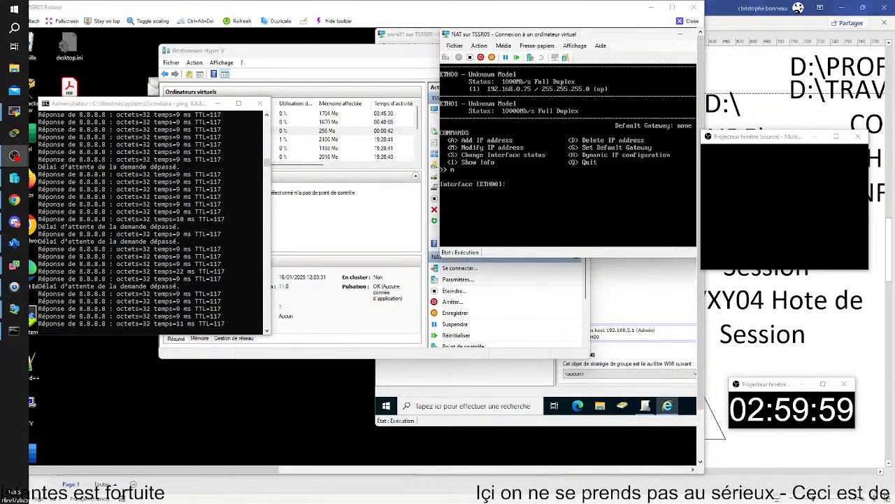
pyautogui.press('Return')
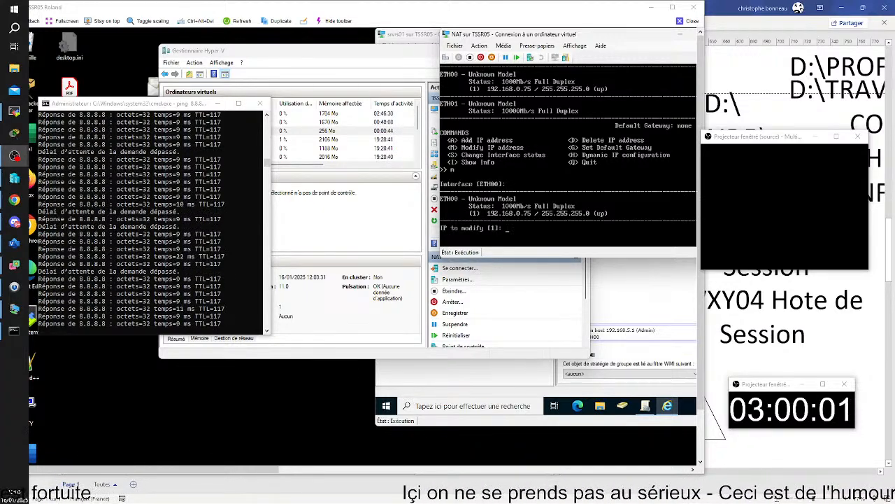
pyautogui.press('Return')
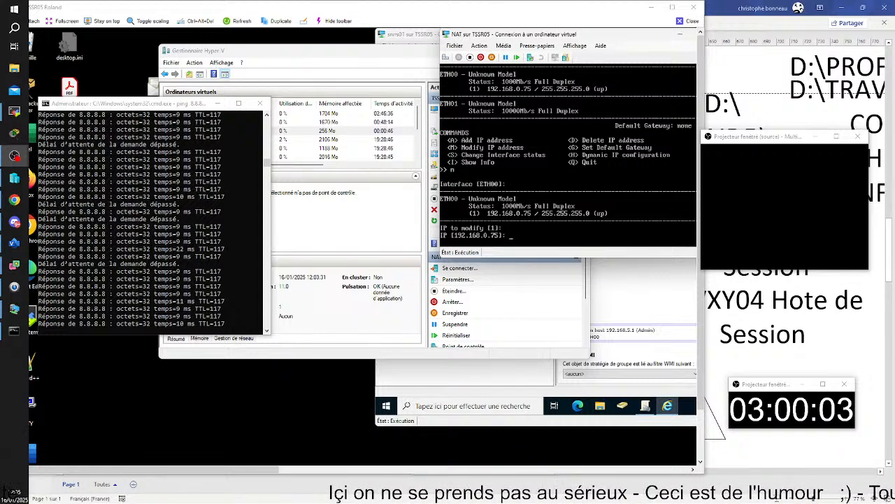
pyautogui.write('172.25')
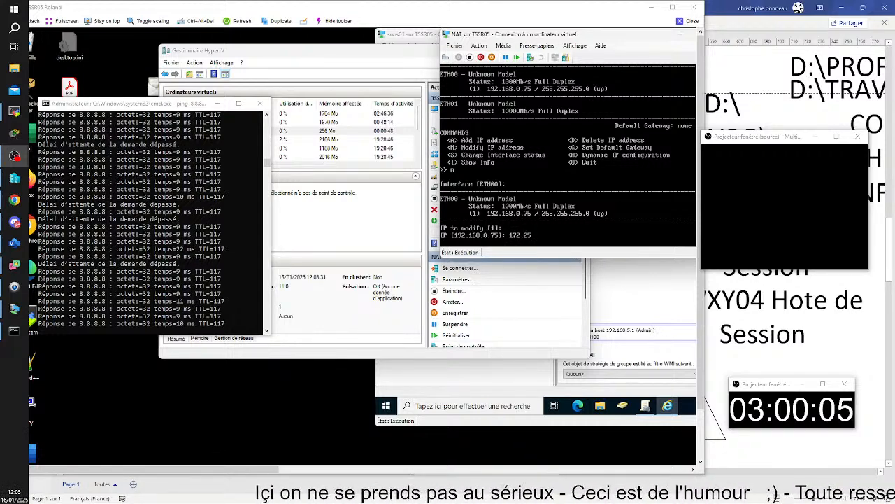
pyautogui.write('.')
pyautogui.write('5.254')
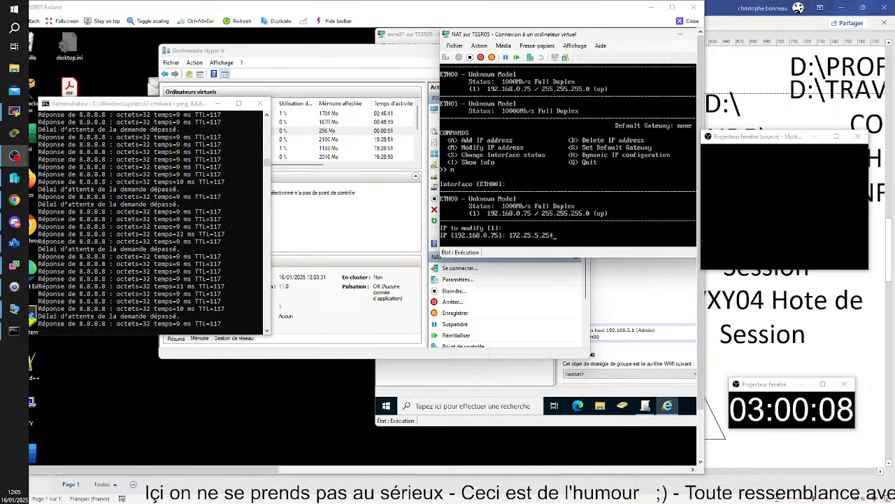
pyautogui.press('Return')
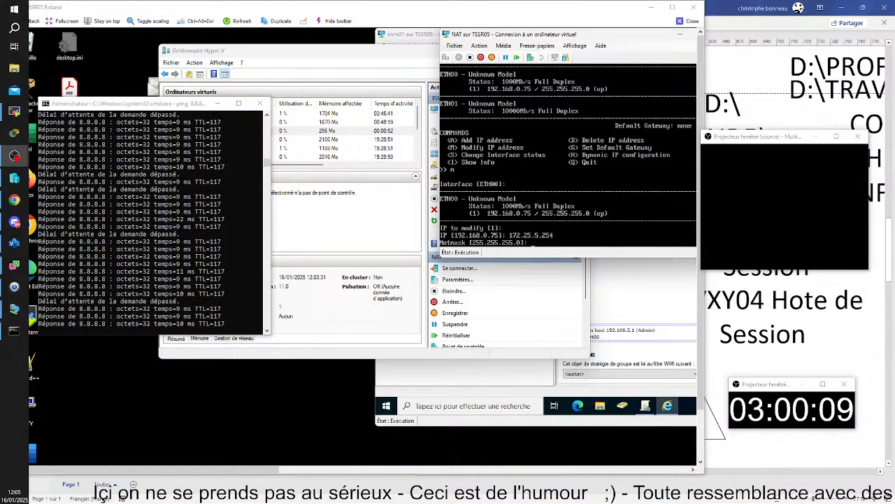
pyautogui.write('255.255.0.0.')
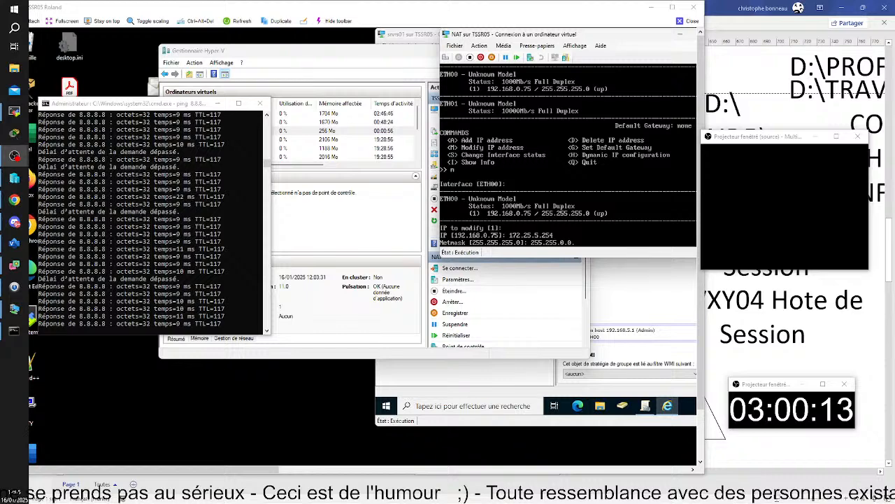
pyautogui.press('Return')
pyautogui.press('Return')
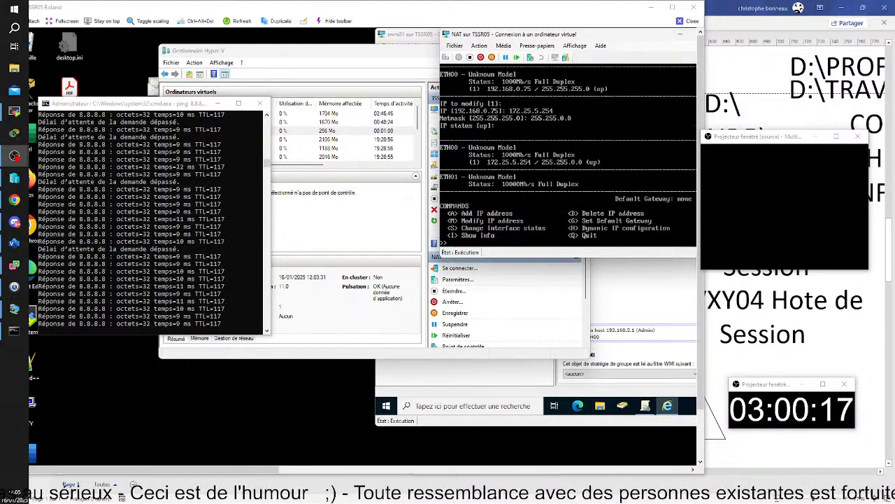
pyautogui.write('m')
pyautogui.press('Return')
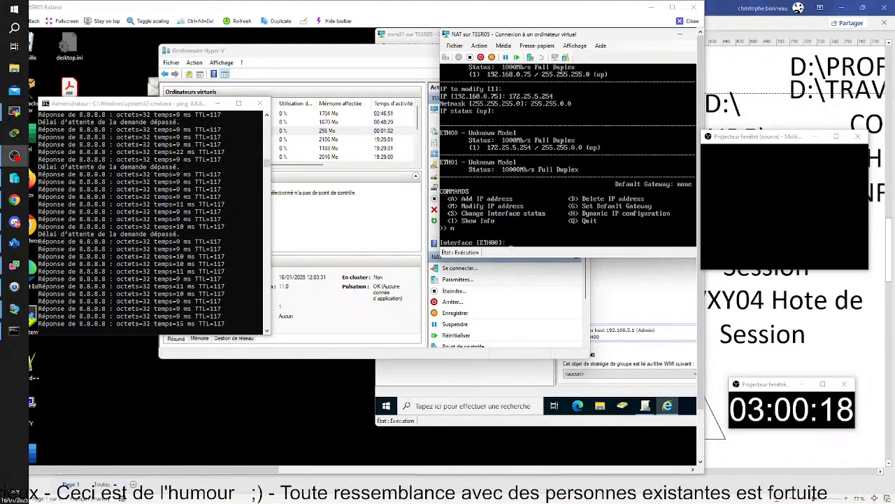
# Select ETH01, try modifying its first address, and dismiss the invalid IP error.
pyautogui.write('eth')
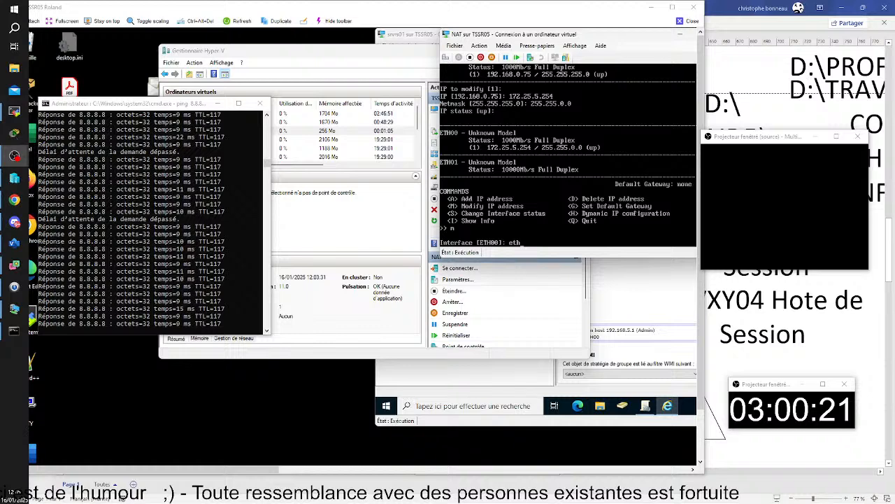
pyautogui.write('01')
pyautogui.press('Return')
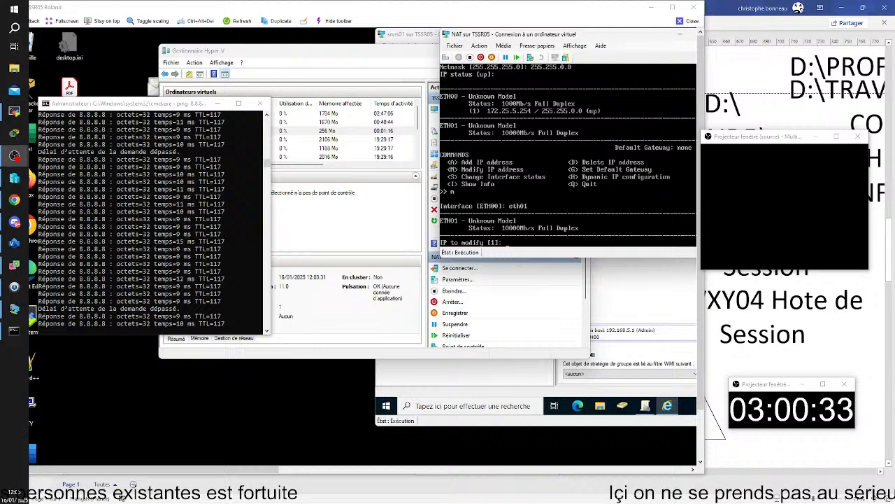
pyautogui.press('Return')
pyautogui.press('Return')
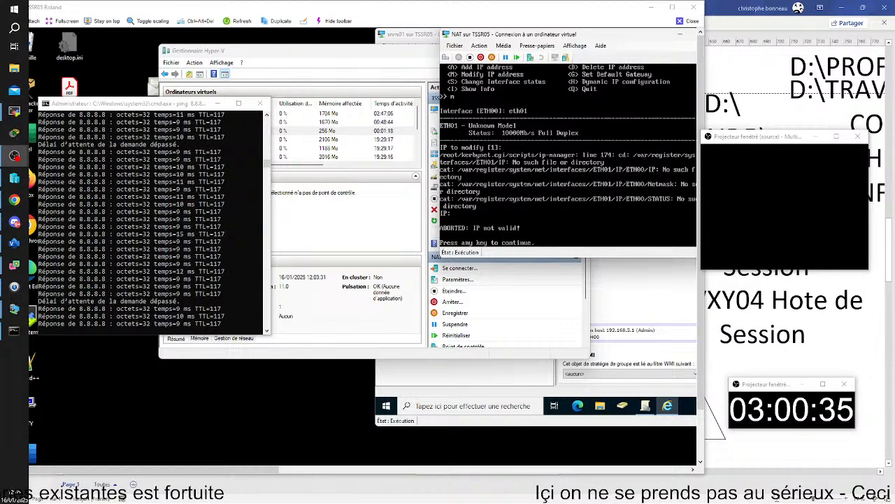
pyautogui.press('Return')
# Add the address 192.168.5.254 to ETH01 with the default 255.255.255.0 netmask.
pyautogui.write('a')
pyautogui.press('Return')
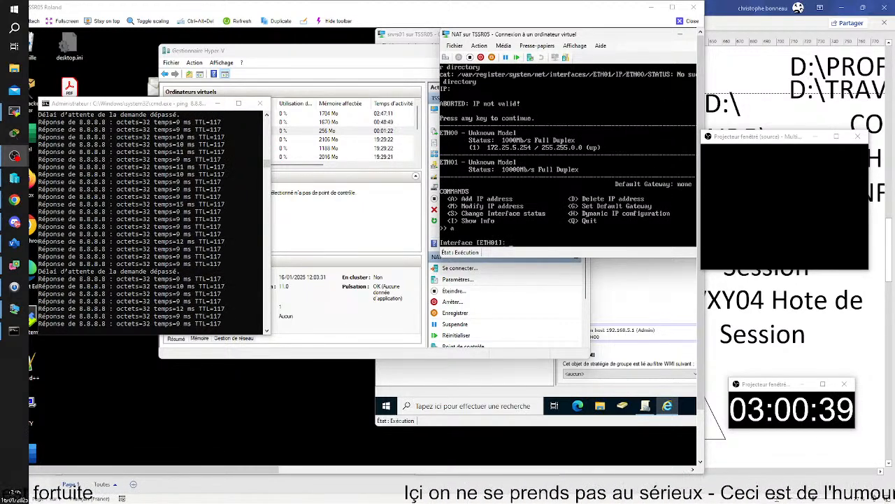
pyautogui.press('Return')
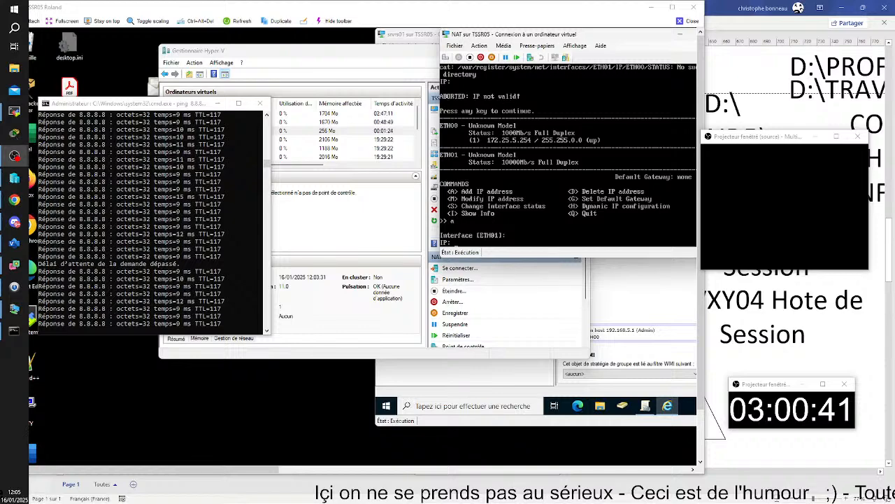
pyautogui.write('1')
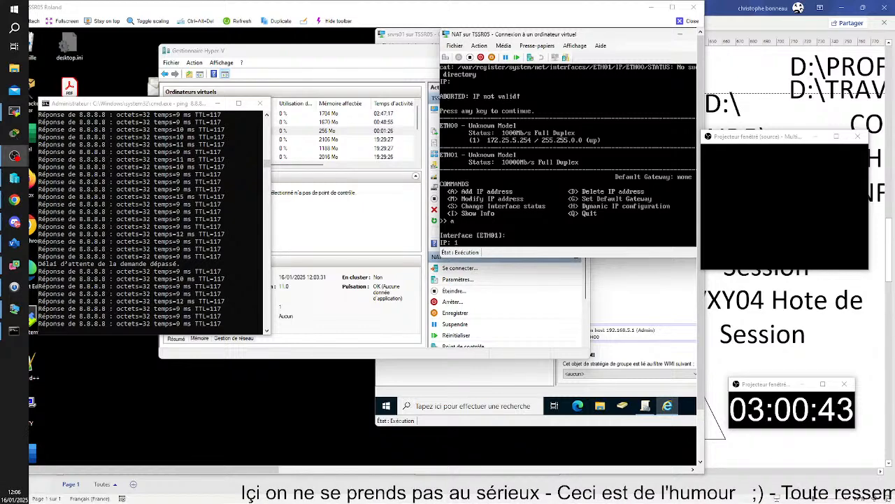
pyautogui.write('92.168.')
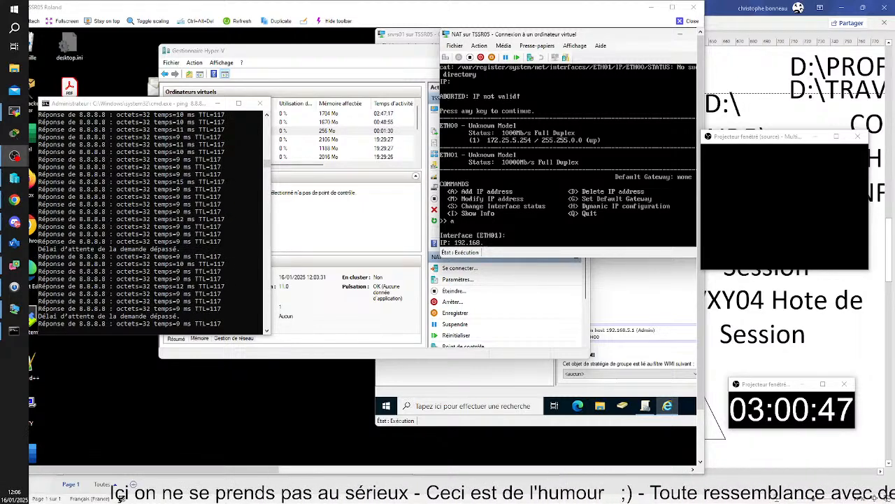
pyautogui.write('5.254')
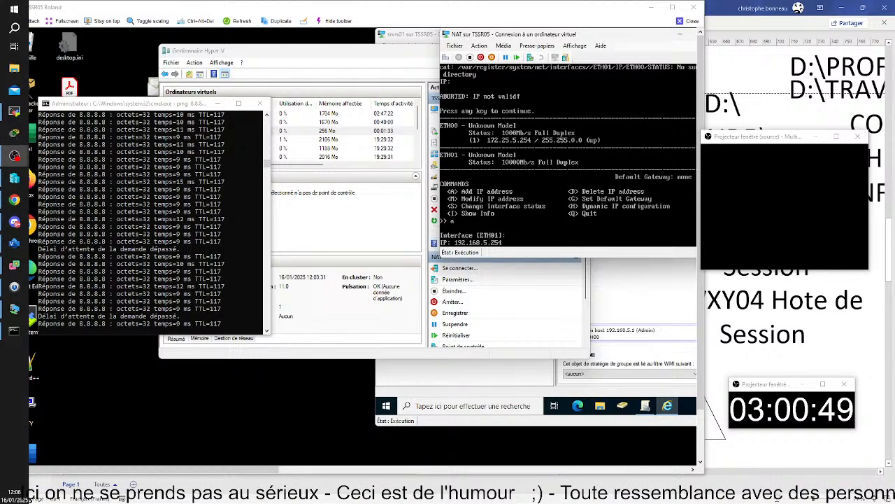
pyautogui.press('Return')
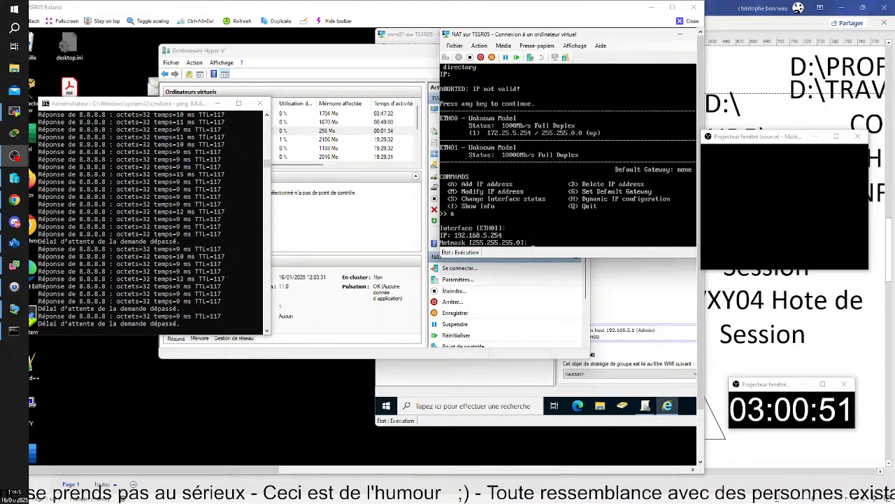
pyautogui.press('Return')
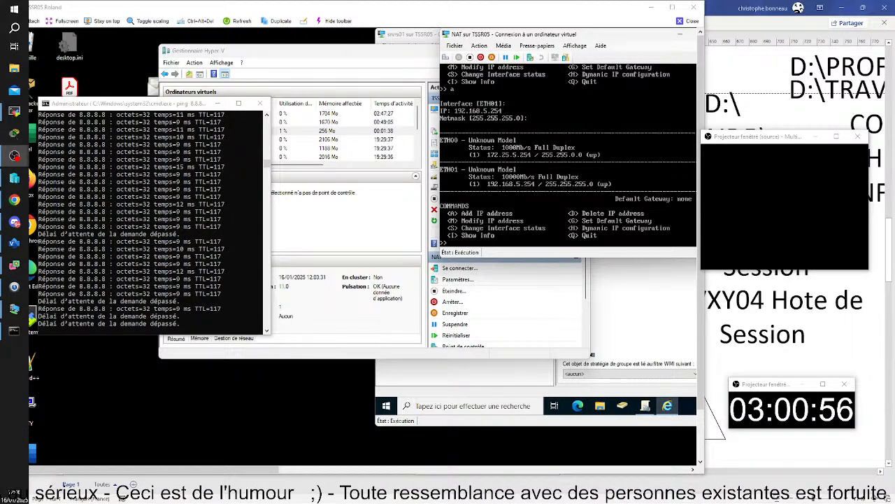
# Set the default gateway to 172.25.0.254 and close the NAT virtual machine window.
pyautogui.write('g')
pyautogui.press('Return')
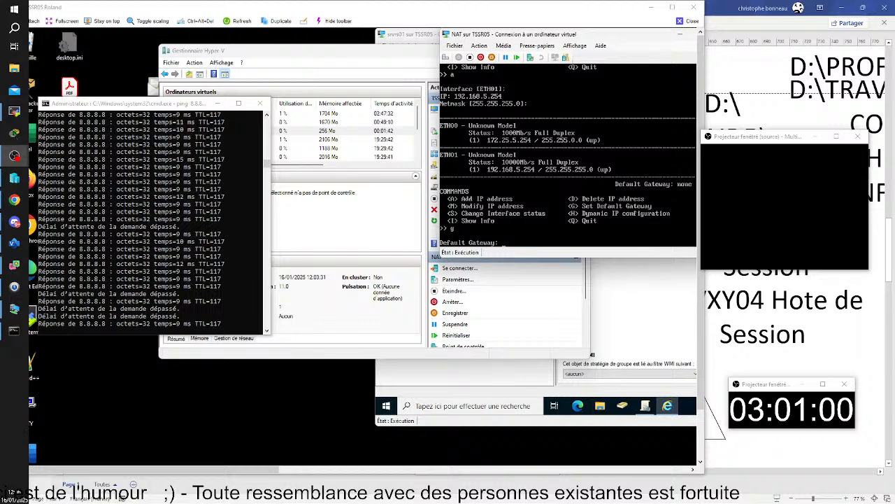
pyautogui.write('172.25.0.254')
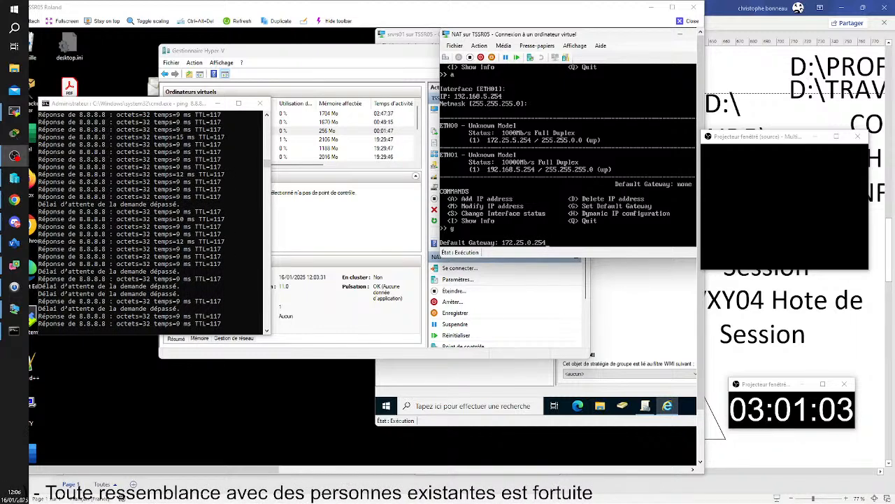
pyautogui.press('Return')
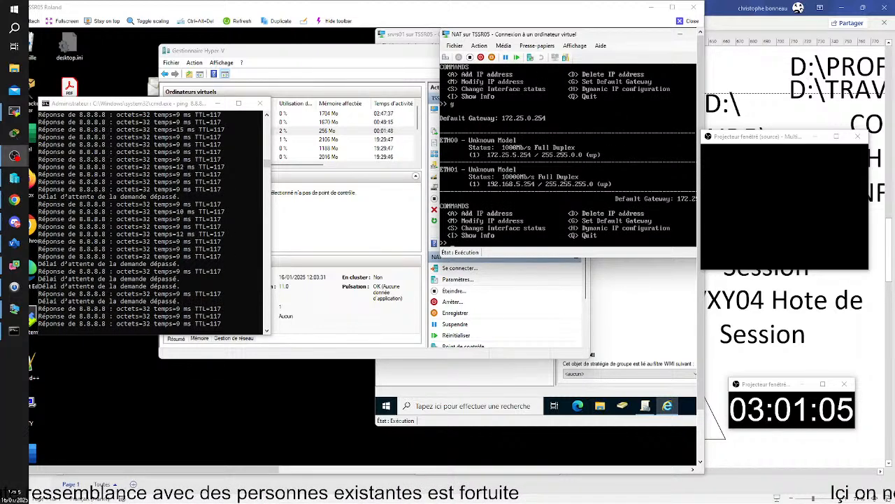
pyautogui.click(681, 35)
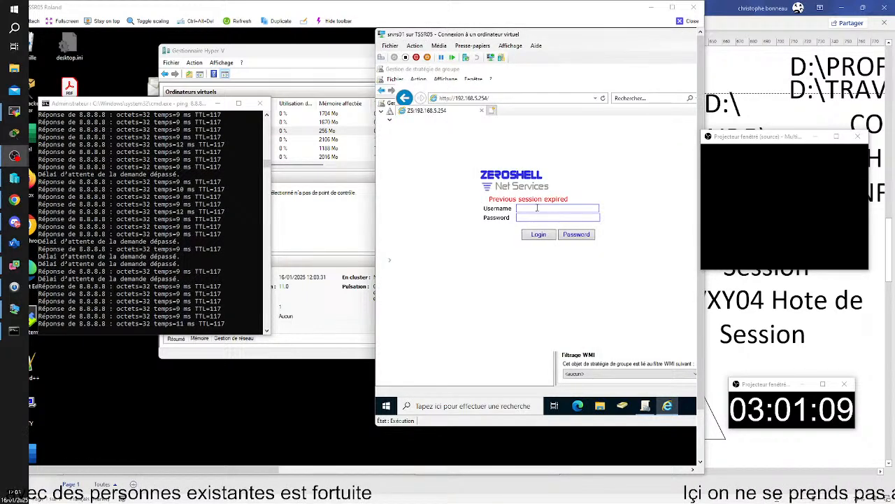
pyautogui.click(537, 208)
# Enter username ADMIN and a fresh password on the ZeroShell login page, with caps lock off, and submit.
pyautogui.write('AD')
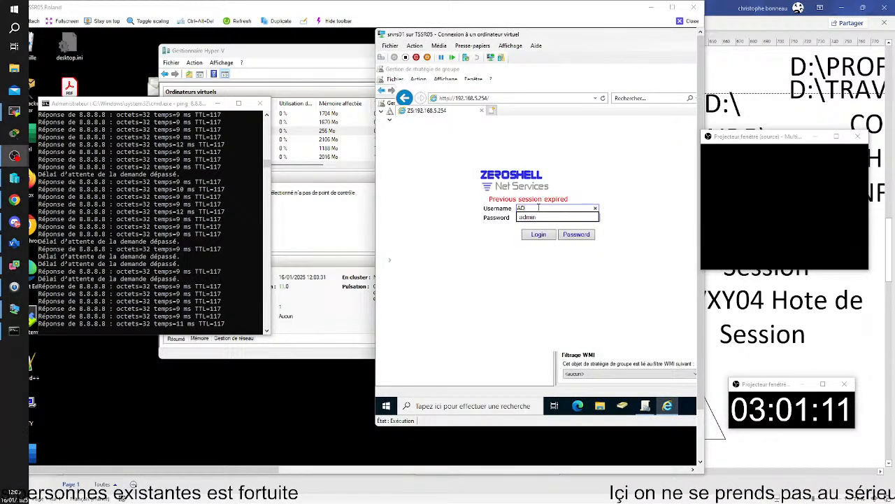
pyautogui.write('MIN')
pyautogui.press('Tab')
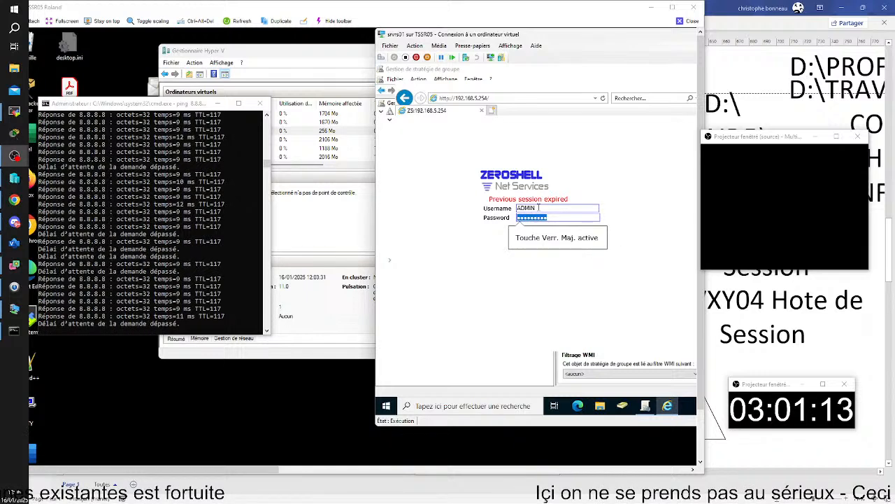
pyautogui.click(569, 218)
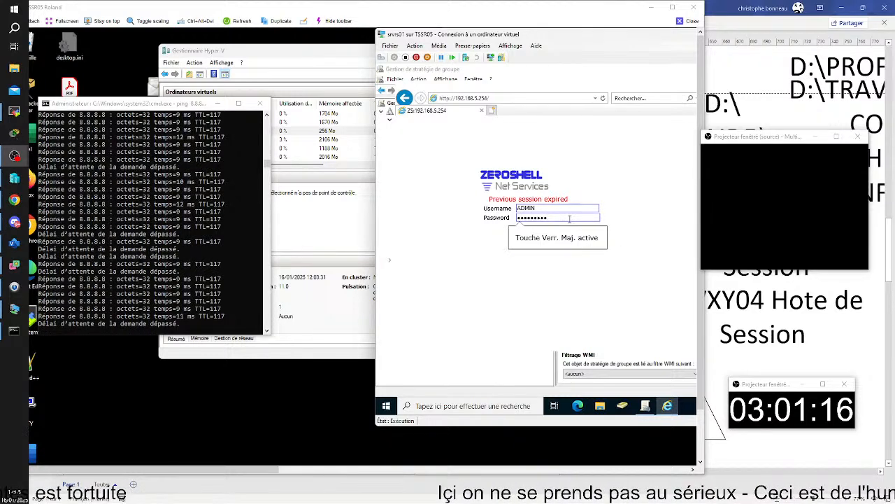
pyautogui.hotkey('ctrl', 'a')
pyautogui.press('BackSpace')
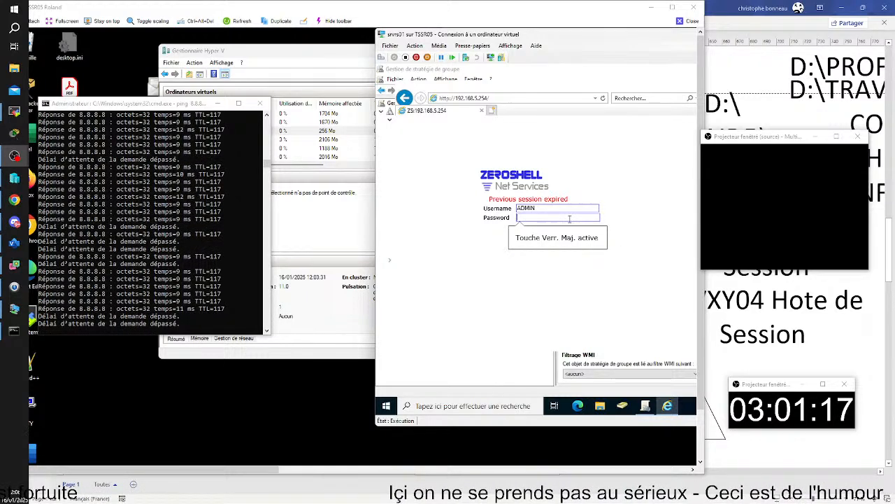
pyautogui.press('capslock')
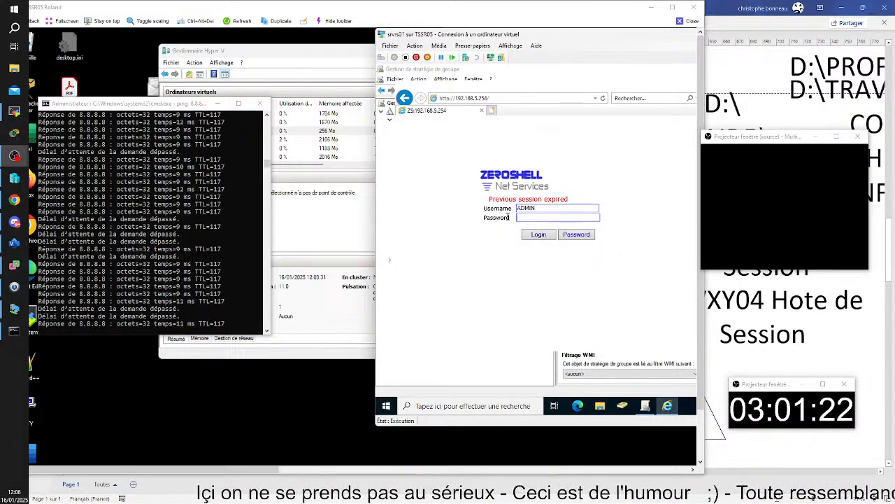
pyautogui.write('••••')
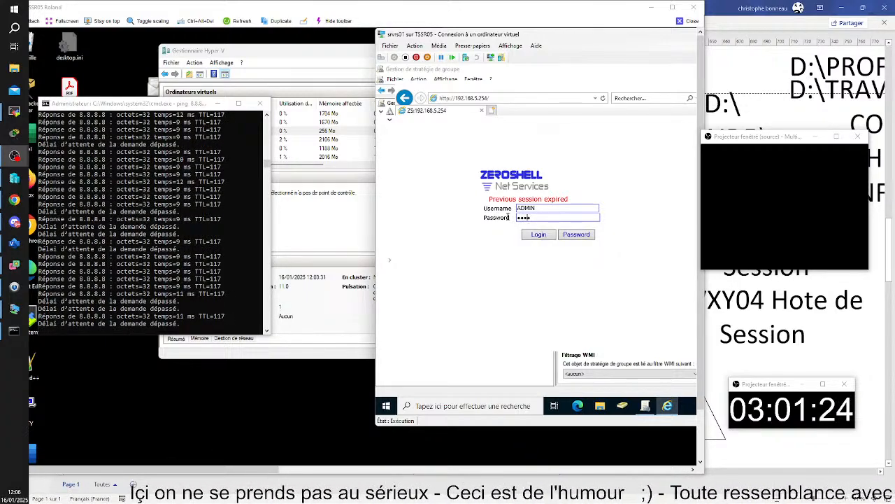
pyautogui.write('•')
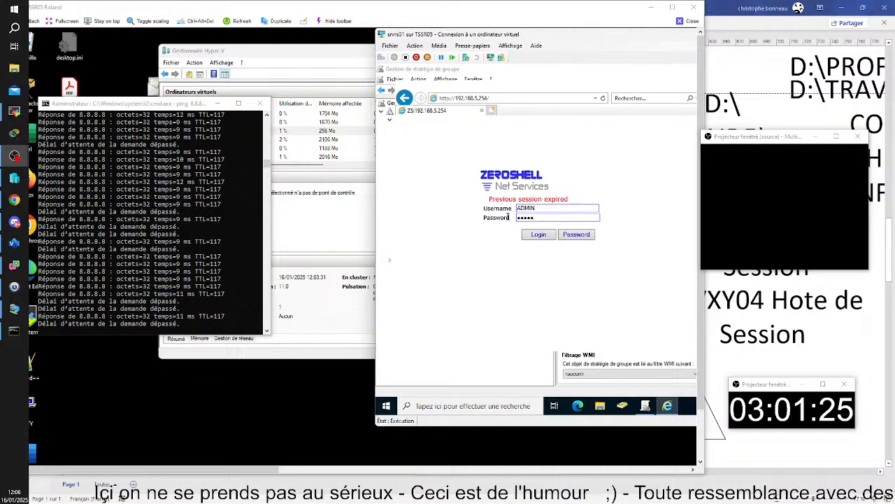
pyautogui.press('Return')
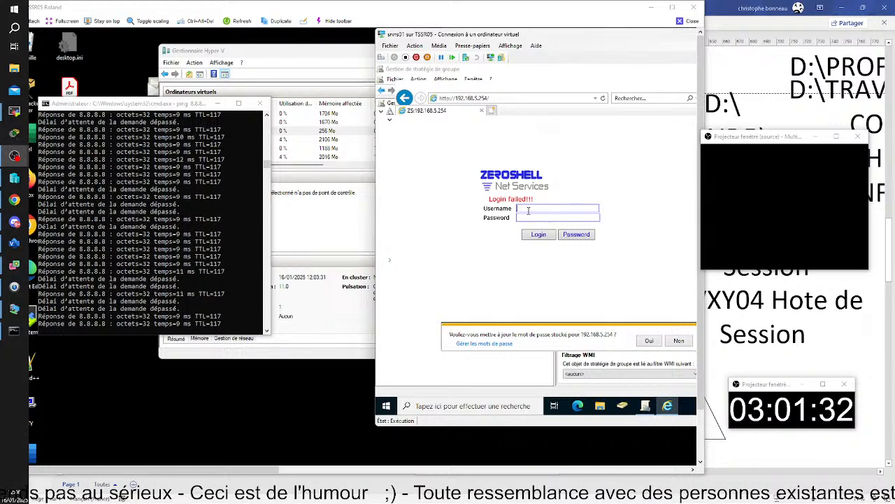
# Retry the sign-in as admin with the saved password, then go to the routing settings.
pyautogui.write('admin')
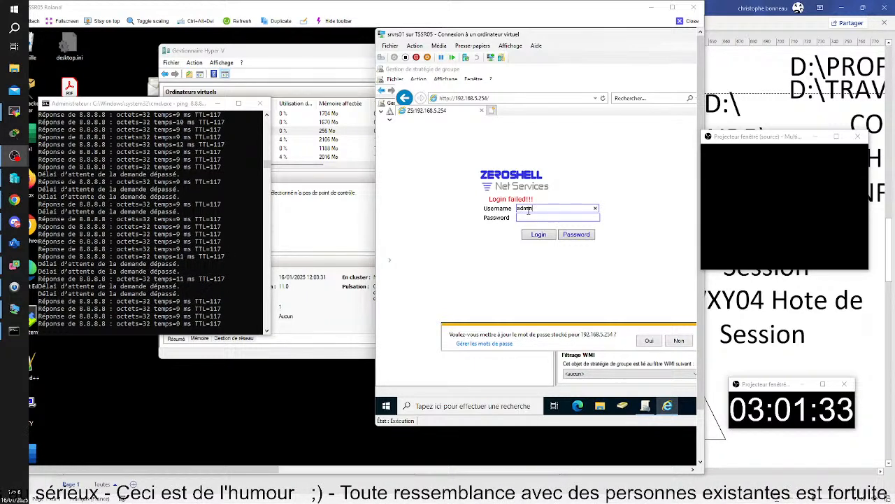
pyautogui.press('Tab')
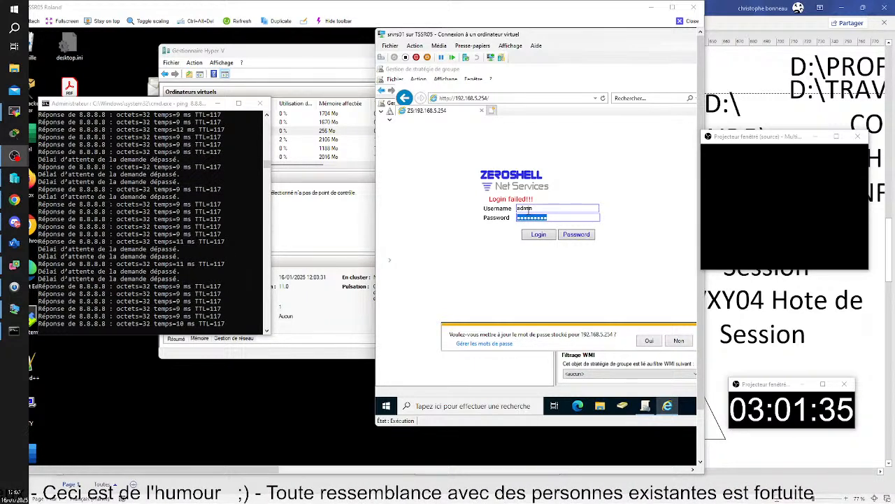
pyautogui.press('Return')
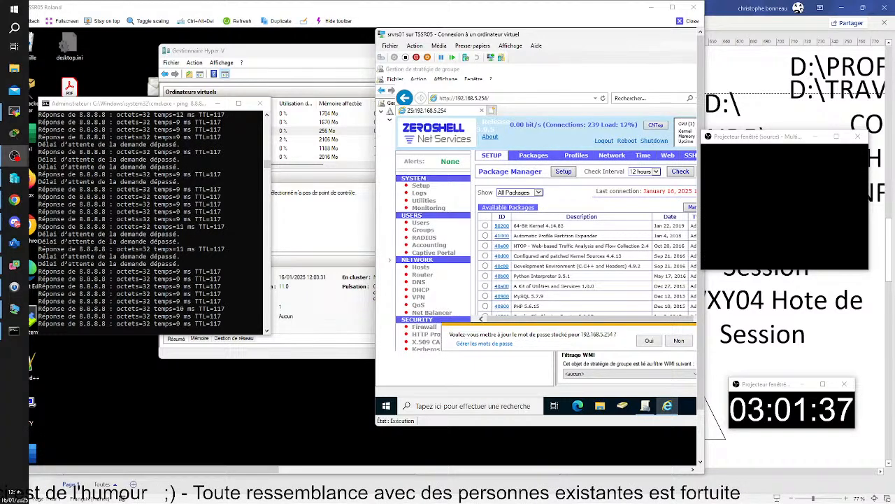
pyautogui.click(422, 274)
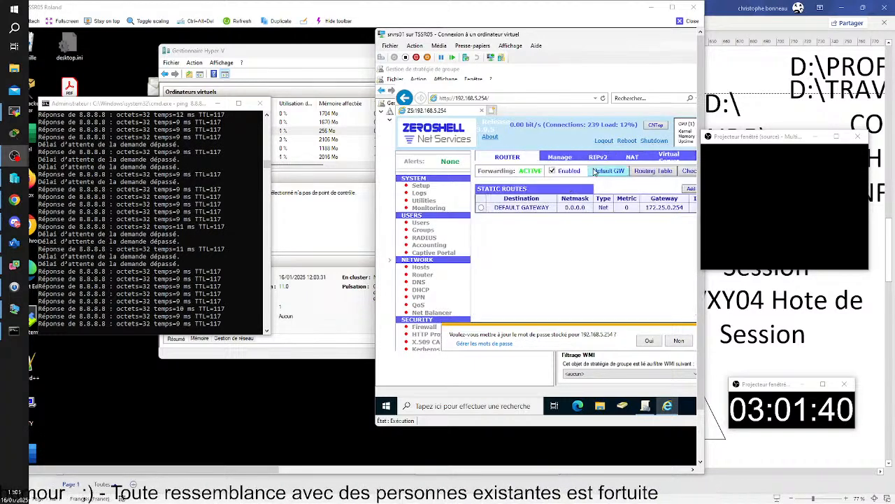
# Move ETH00 into the NAT-enabled interfaces in the Network Address Translation popup and close it.
pyautogui.click(633, 157)
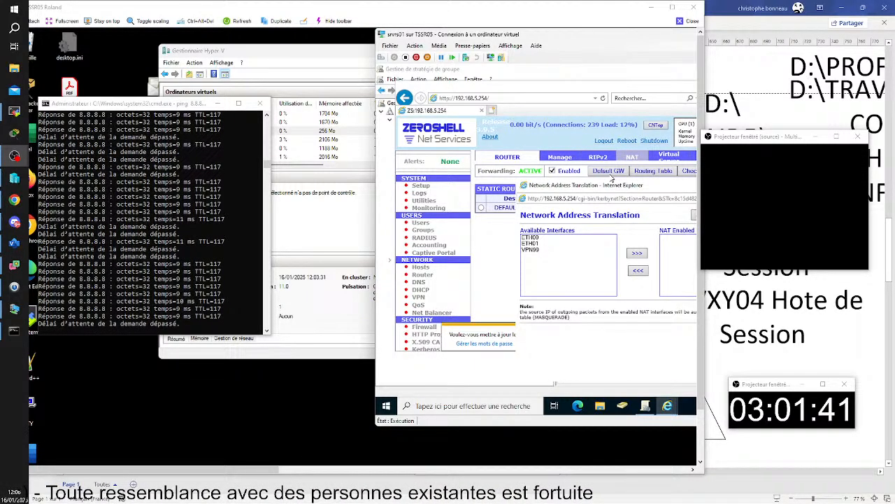
pyautogui.click(637, 253)
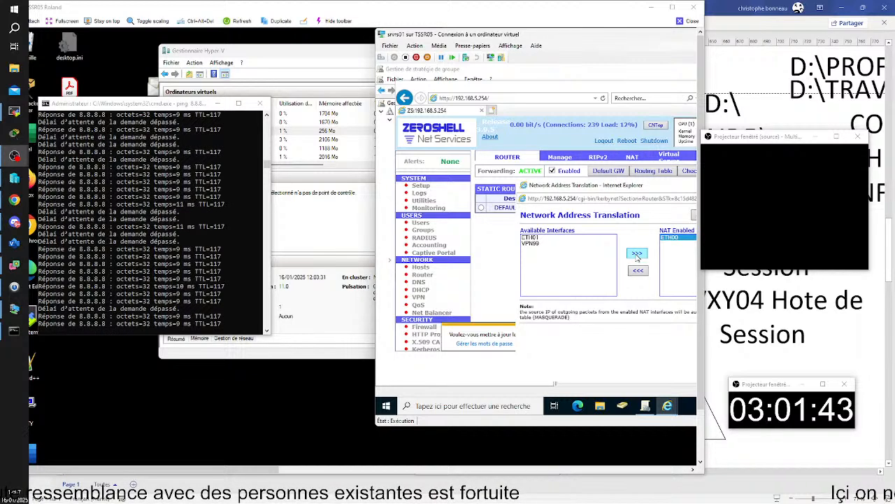
pyautogui.click(694, 216)
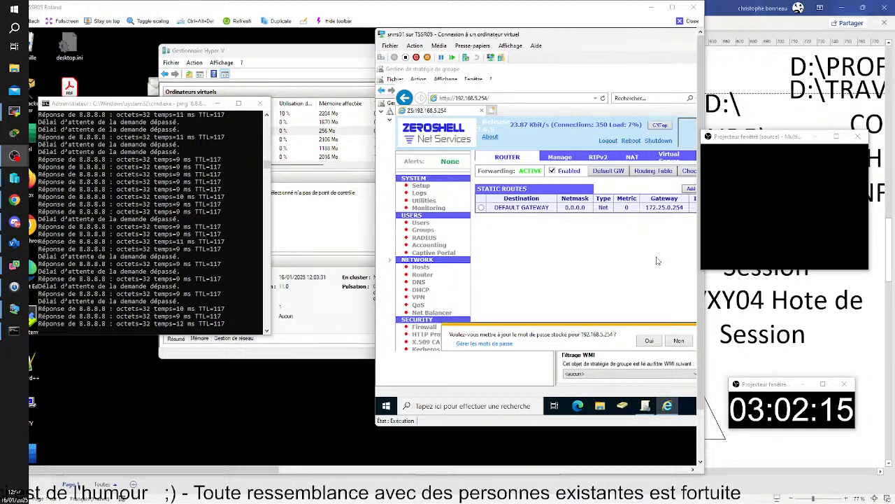
pyautogui.rightClick(387, 407)
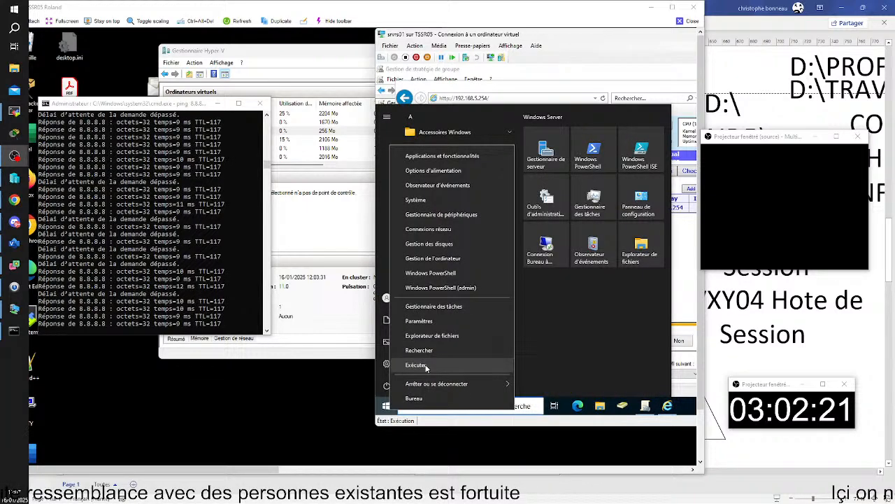
# Launch cmd from Exécuter, ping 8.8.8.8 successfully, then close the server's remote window.
pyautogui.click(416, 364)
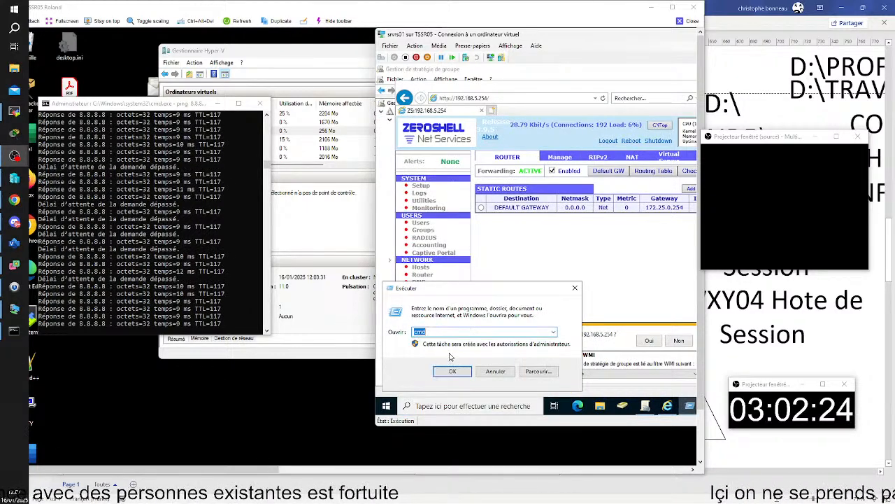
pyautogui.click(453, 371)
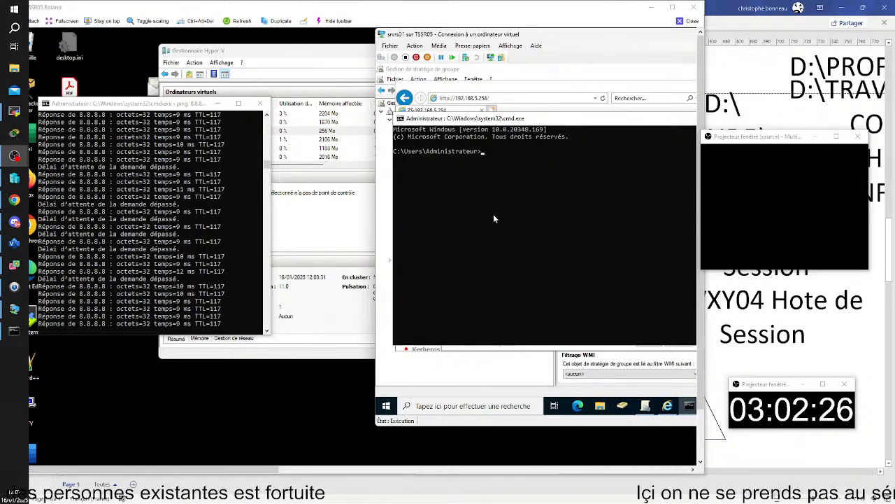
pyautogui.write('ping')
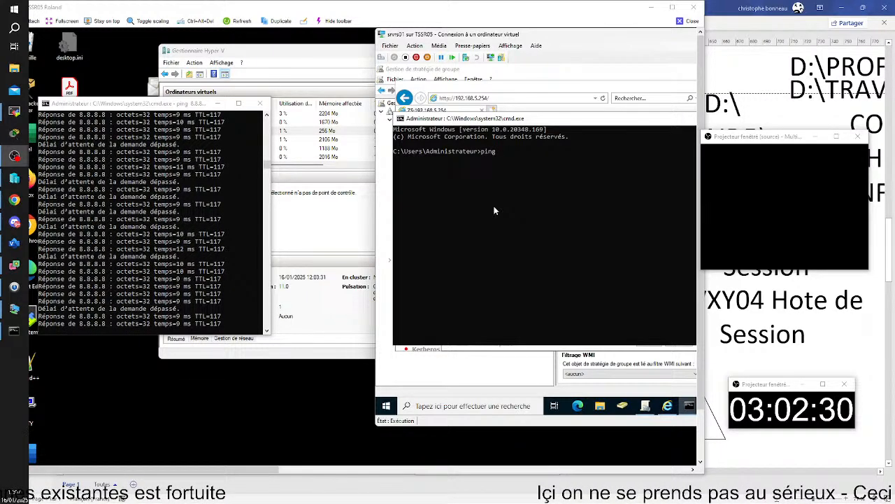
pyautogui.write(' 8.8.8.8')
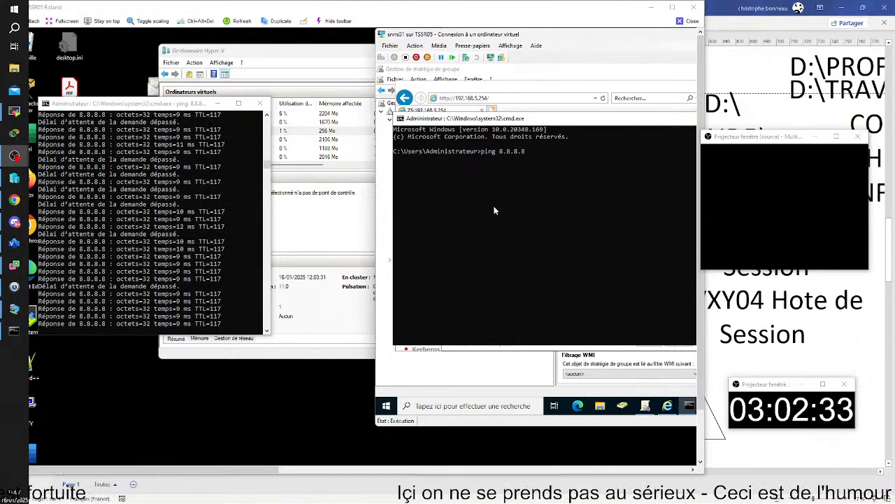
pyautogui.press('Return')
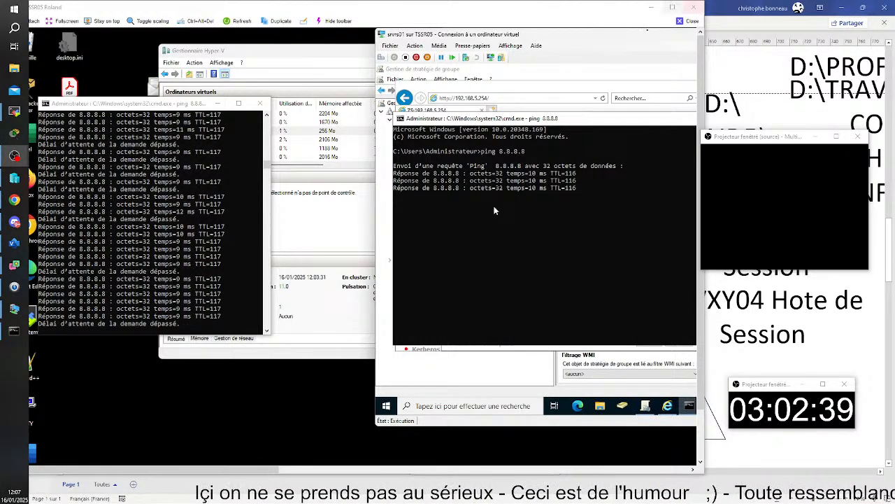
pyautogui.click(695, 23)
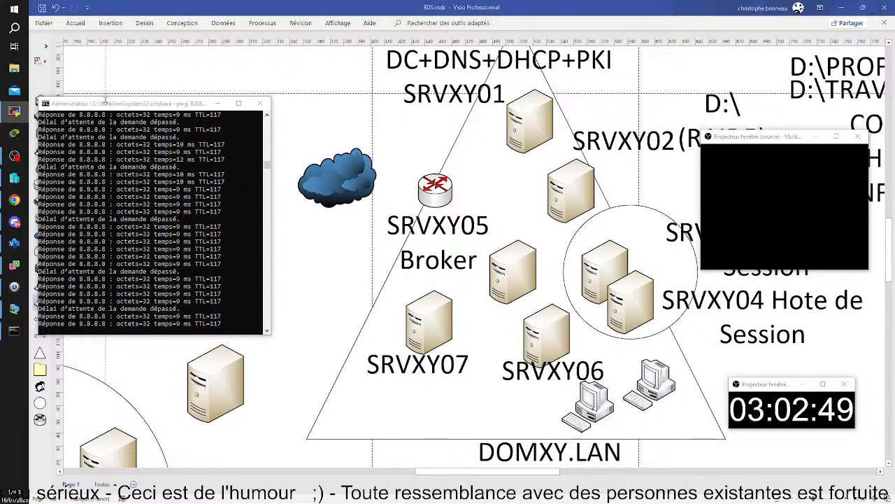
pyautogui.moveTo(105, 102); pyautogui.dragTo(0, 103)
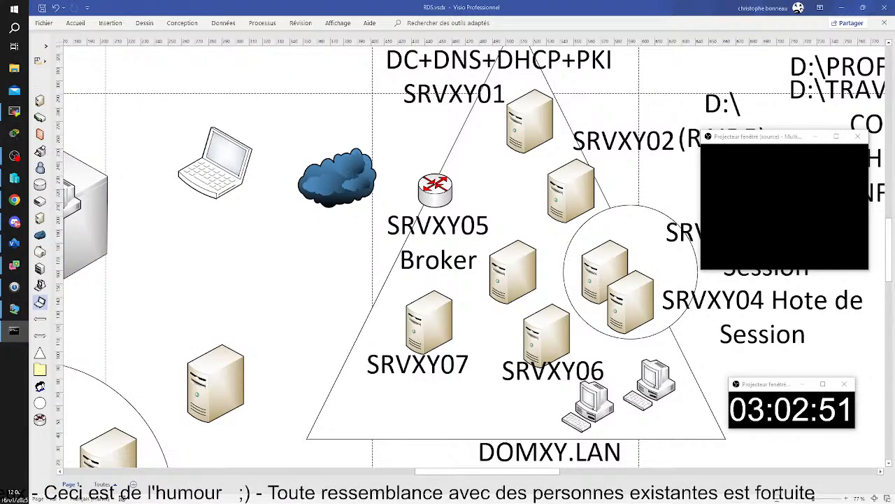
# Bring the CLICB01 client VM forward and dismiss its certificate warning.
pyautogui.moveTo(14, 308)
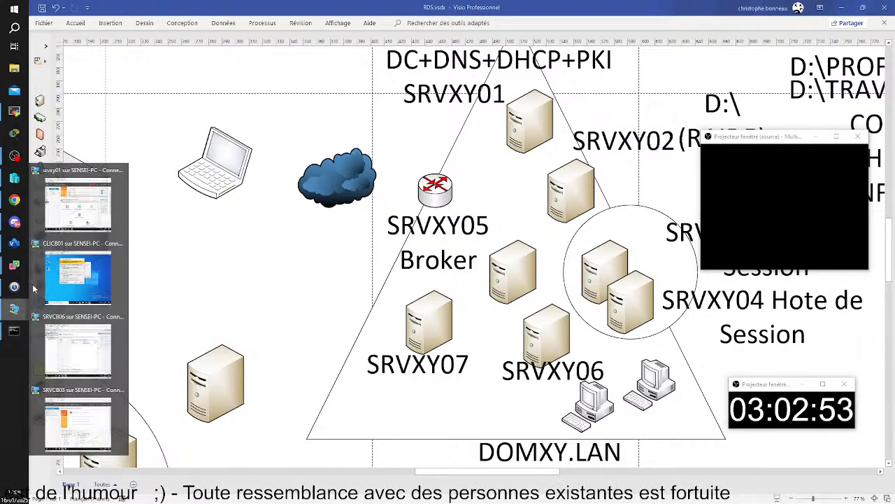
pyautogui.click(79, 273)
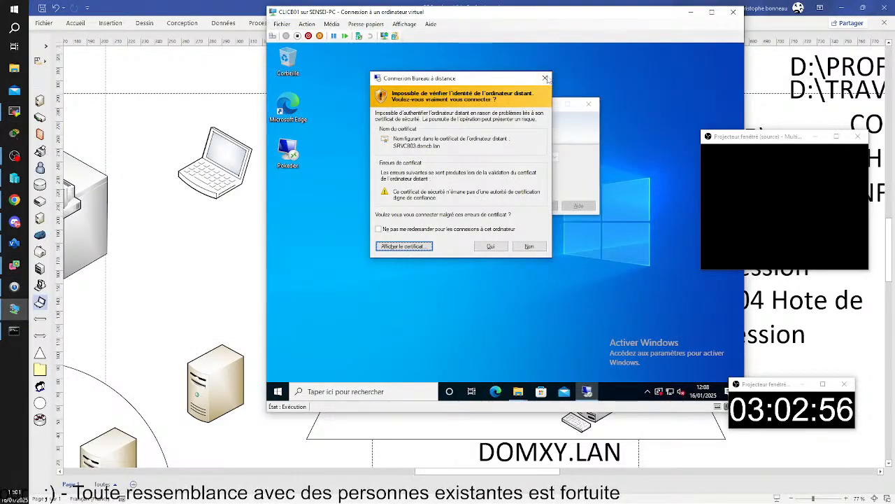
pyautogui.click(530, 246)
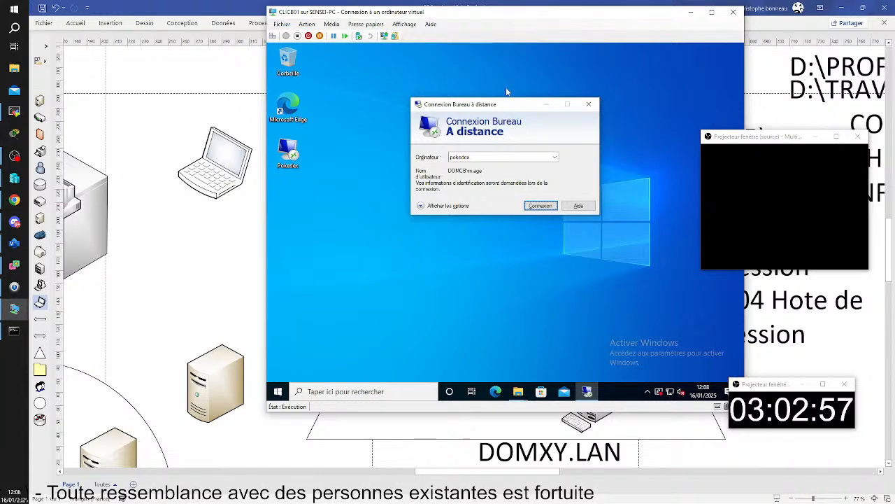
pyautogui.moveTo(496, 109); pyautogui.dragTo(442, 119)
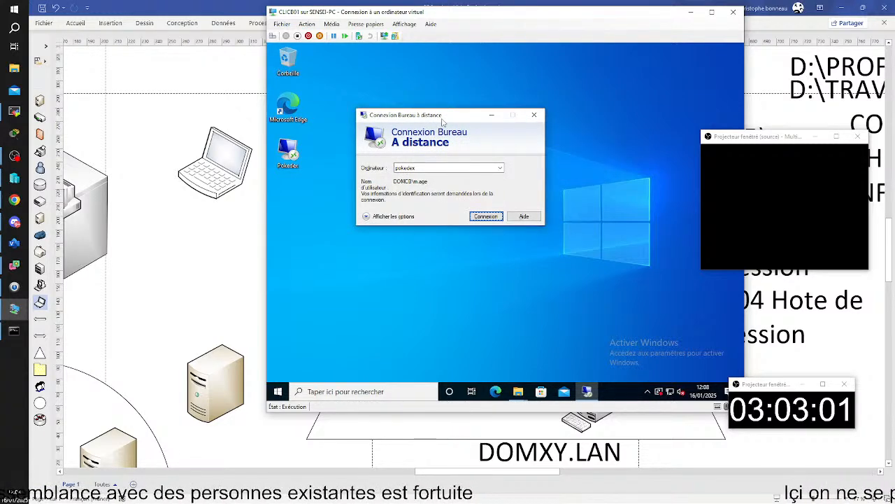
# Change the Ordinateur field to pokedex.domcb.lan and expand the full connection options.
pyautogui.doubleClick(439, 169)
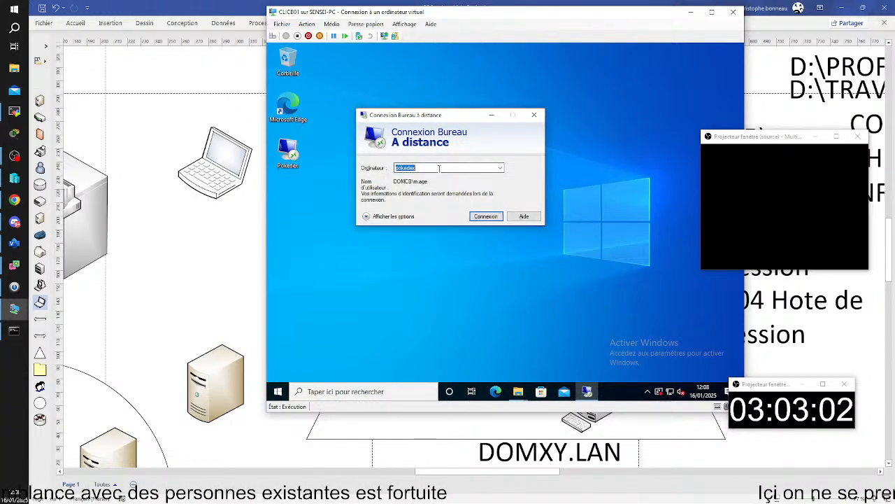
pyautogui.click(440, 169)
pyautogui.write('.')
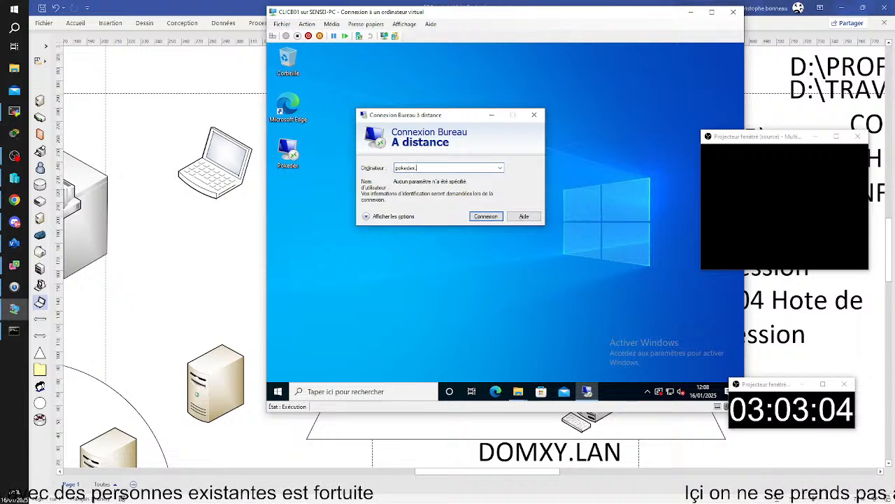
pyautogui.write('domcb.lan')
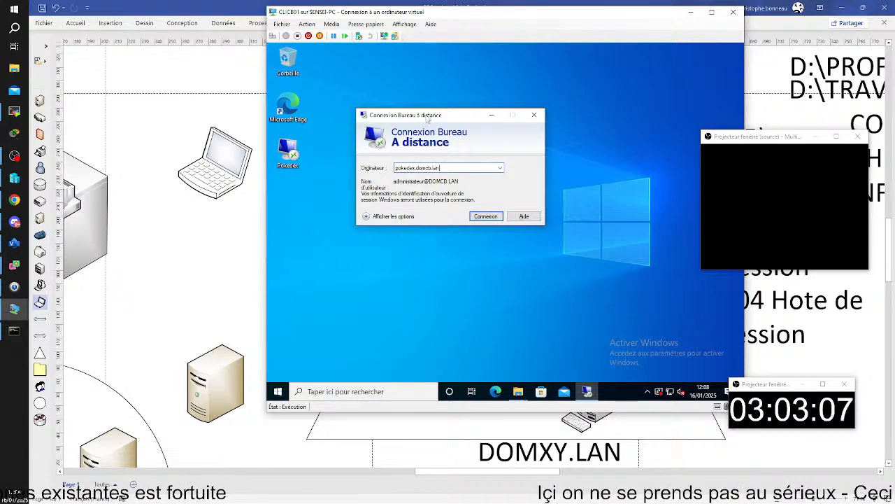
pyautogui.moveTo(427, 119); pyautogui.dragTo(430, 87)
pyautogui.doubleClick(465, 137)
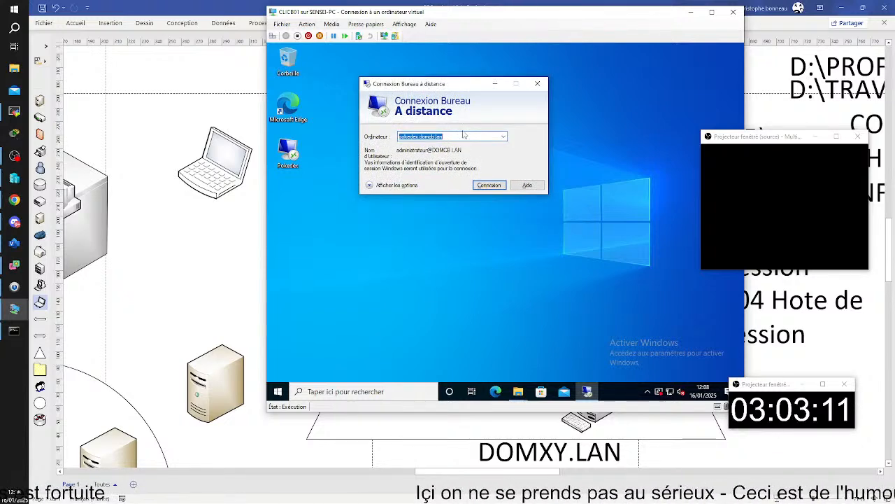
pyautogui.click(466, 137)
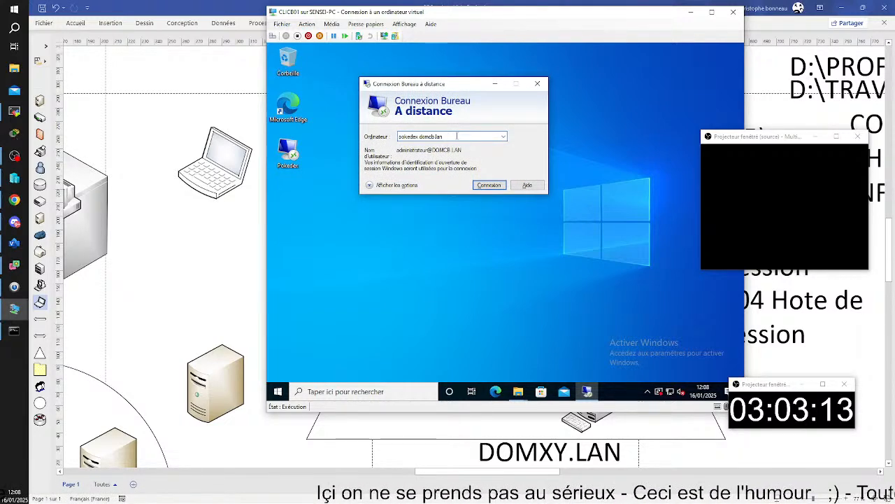
pyautogui.click(369, 184)
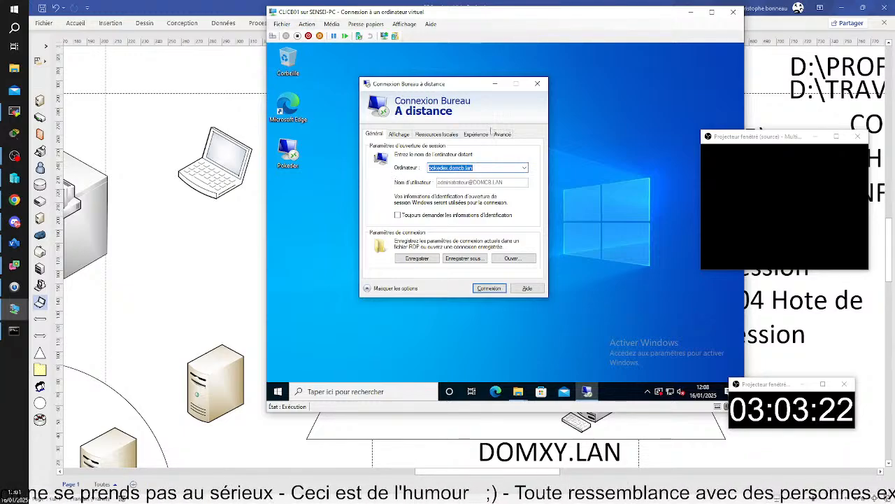
# In the Avancé gateway settings, choose Utiliser ces paramètres de serveur de passerelle with server PASS.DOMXY.FR.
pyautogui.click(502, 134)
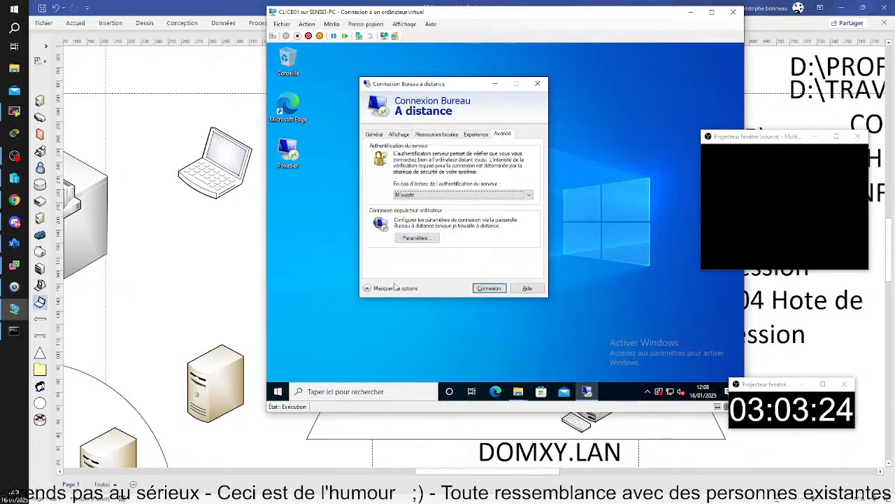
pyautogui.click(417, 237)
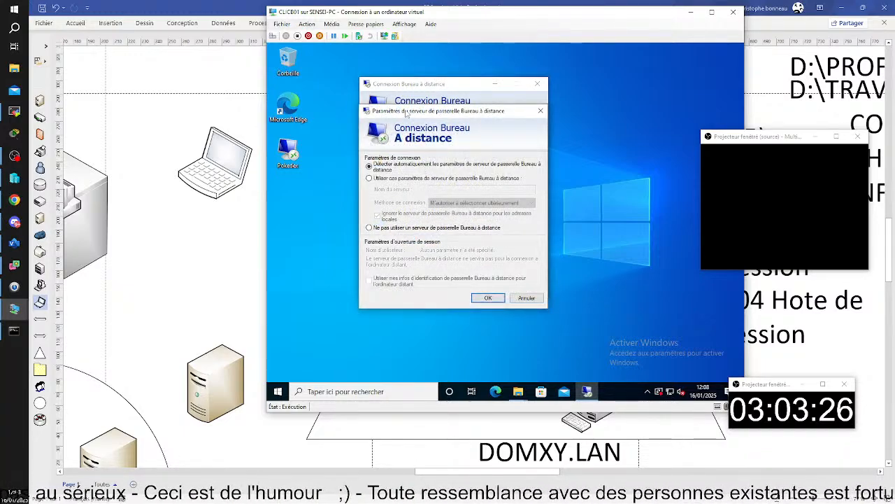
pyautogui.moveTo(404, 114); pyautogui.dragTo(574, 99)
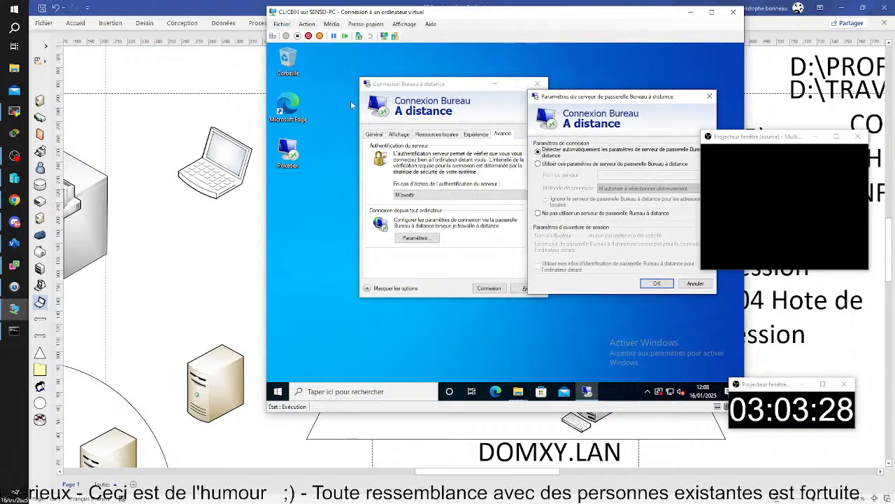
pyautogui.click(560, 164)
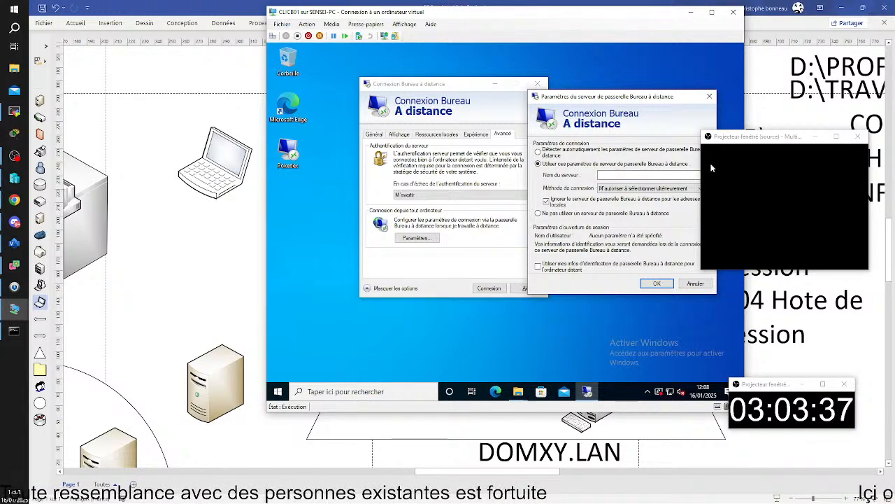
pyautogui.click(618, 176)
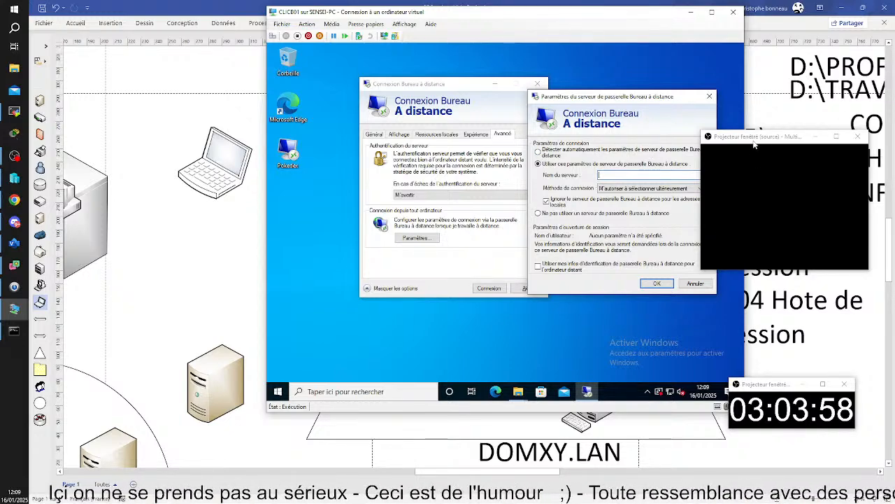
pyautogui.moveTo(754, 143); pyautogui.dragTo(786, 141)
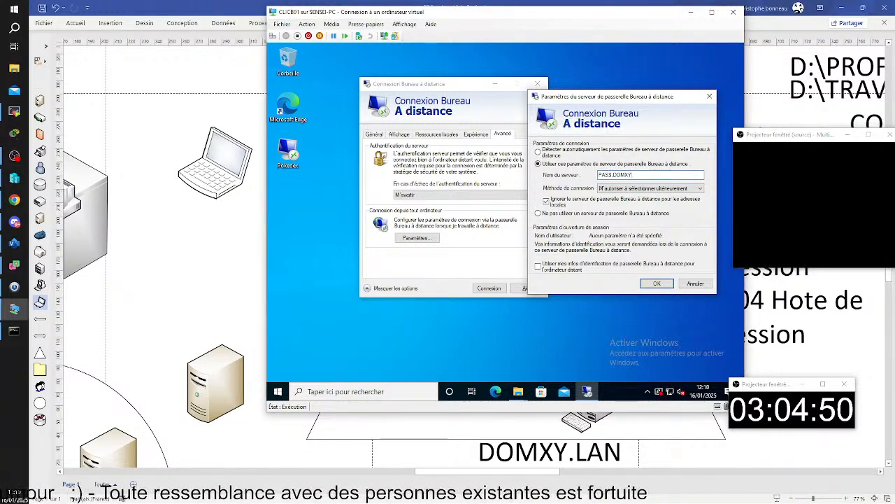
pyautogui.write('.FR')
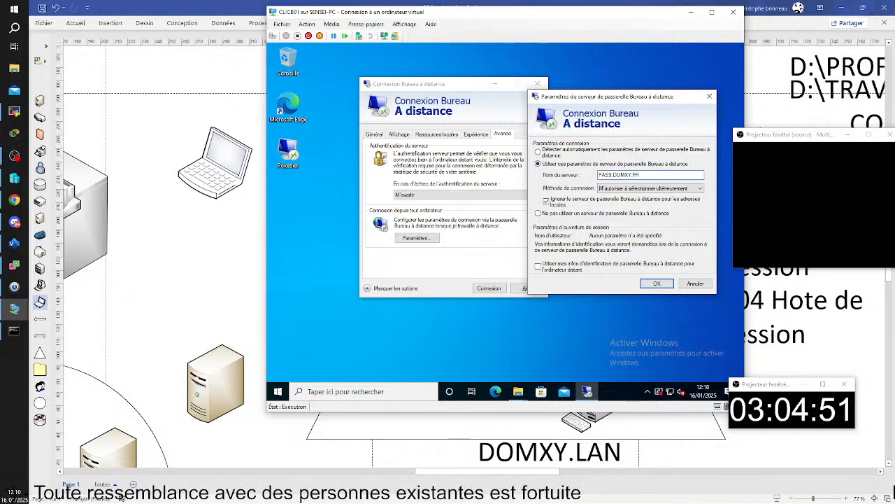
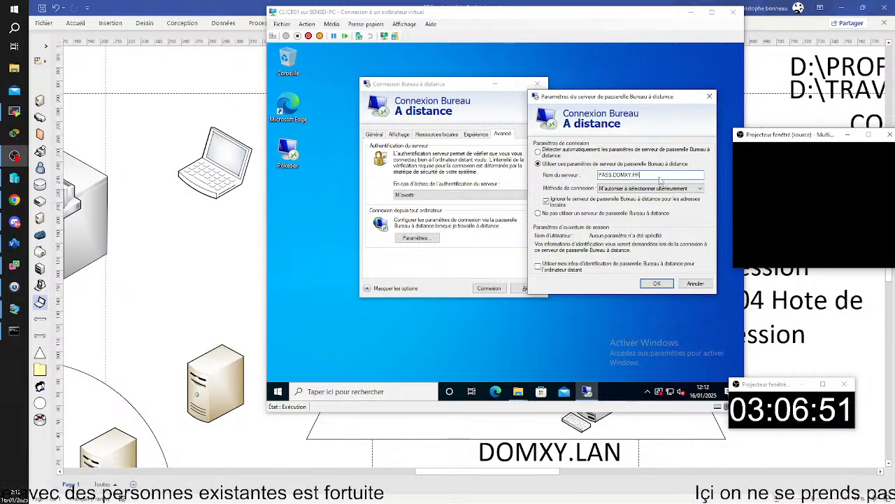
# Check the gateway server name PASS.DOMXY.FR and leave it unchanged.
pyautogui.click(659, 178)
pyautogui.doubleClick(655, 174)
pyautogui.click(656, 173)
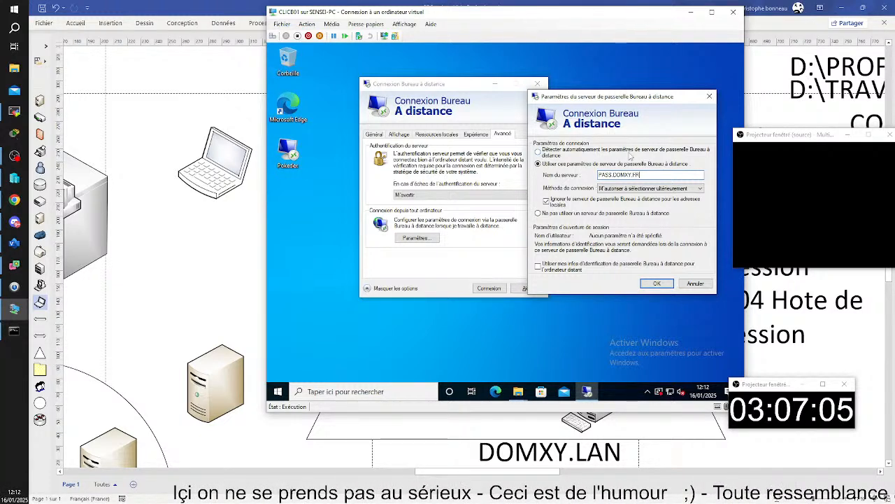
# On srvxy01, highlight the RD Gateway role in Deployment Overview and launch the Add RD Gateway Servers wizard.
pyautogui.moveTo(10, 308)
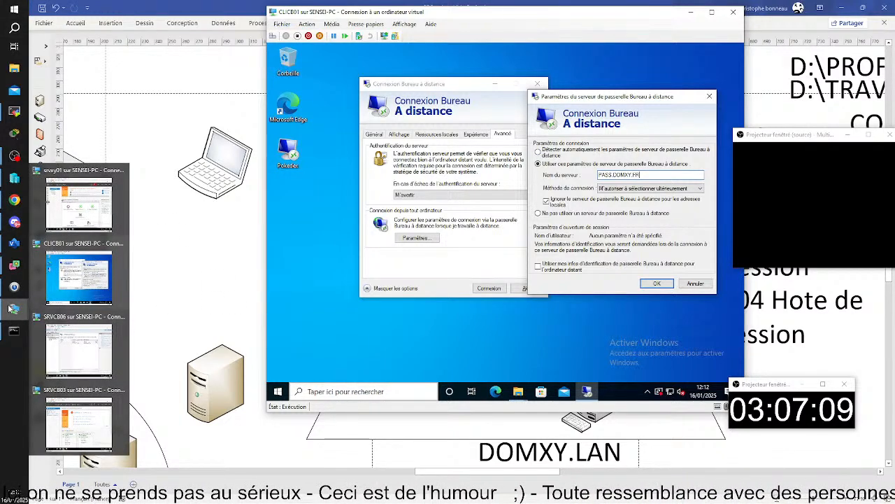
pyautogui.click(54, 178)
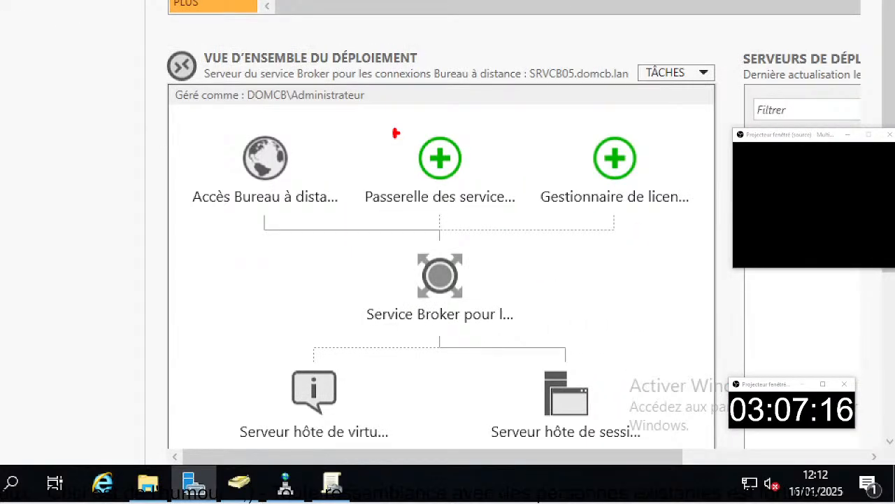
pyautogui.moveTo(303, 119); pyautogui.dragTo(562, 230)
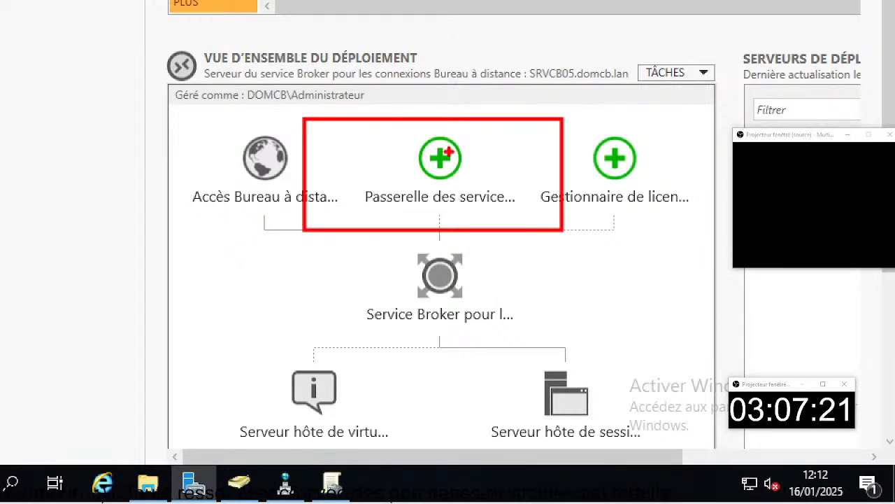
pyautogui.moveTo(494, 59); pyautogui.dragTo(448, 151)
pyautogui.moveTo(376, 213); pyautogui.dragTo(495, 219)
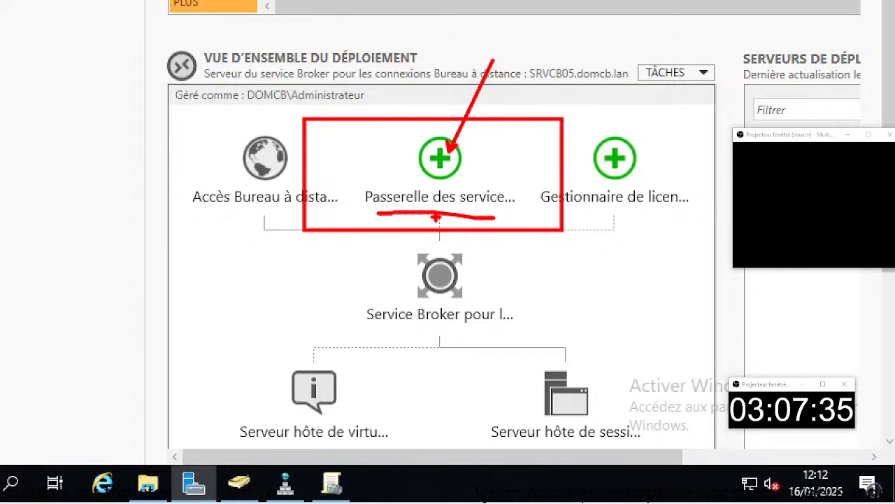
pyautogui.press('Escape')
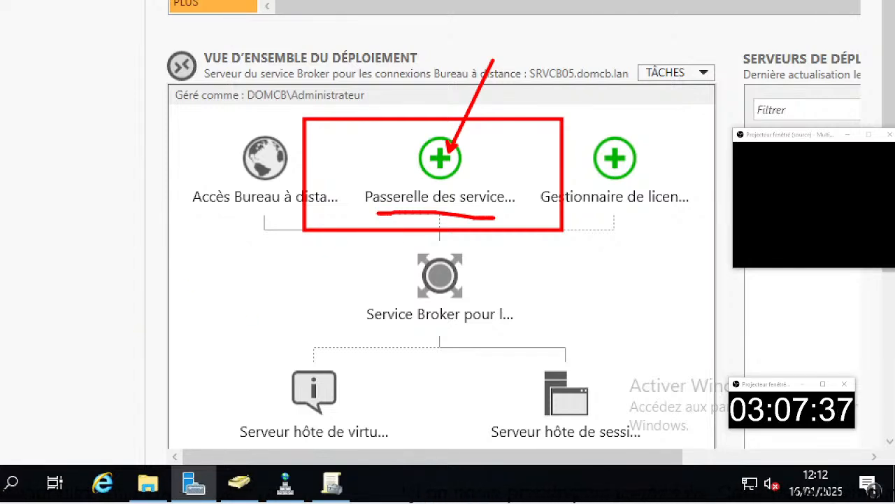
pyautogui.click(345, 228)
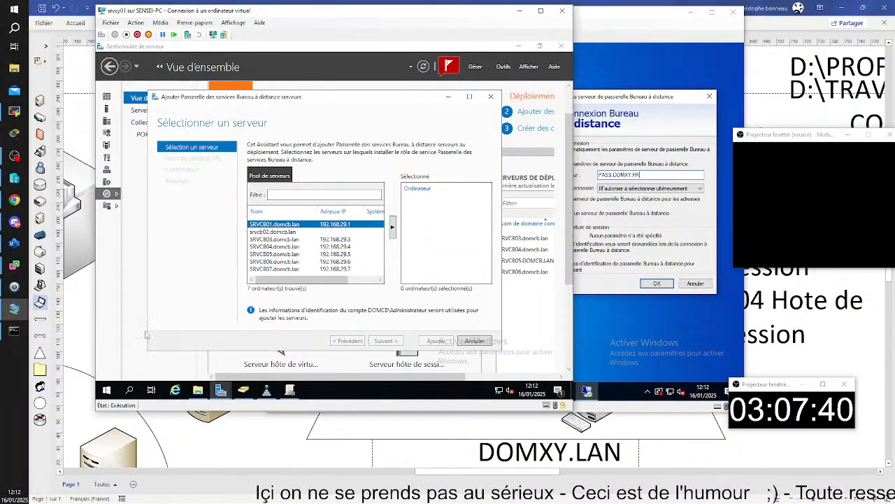
# Magnify the wizard and highlight the RD Gateway role name and the server name column.
pyautogui.hotkey('ctrl', '1')
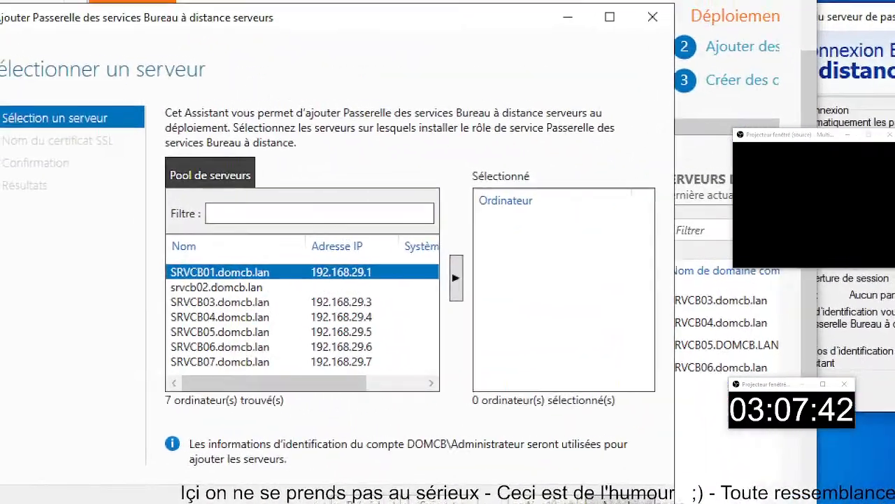
pyautogui.click(329, 214)
pyautogui.moveTo(328, 96)
pyautogui.mouseDown()
pyautogui.moveTo(489, 125)
pyautogui.moveTo(562, 115)
pyautogui.mouseUp()
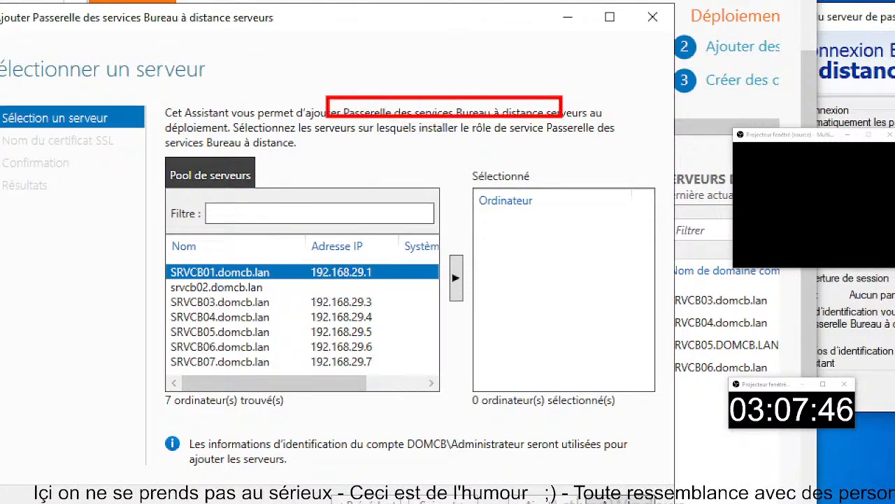
pyautogui.moveTo(141, 240); pyautogui.dragTo(287, 401)
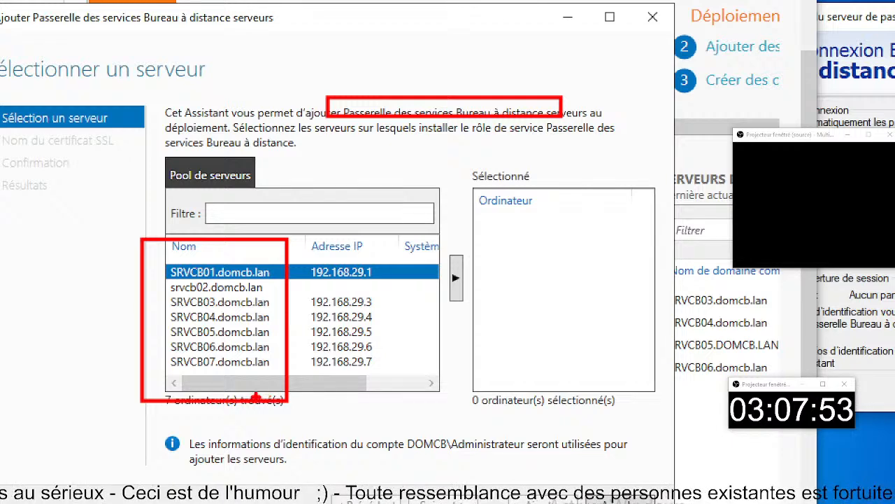
pyautogui.press('Escape')
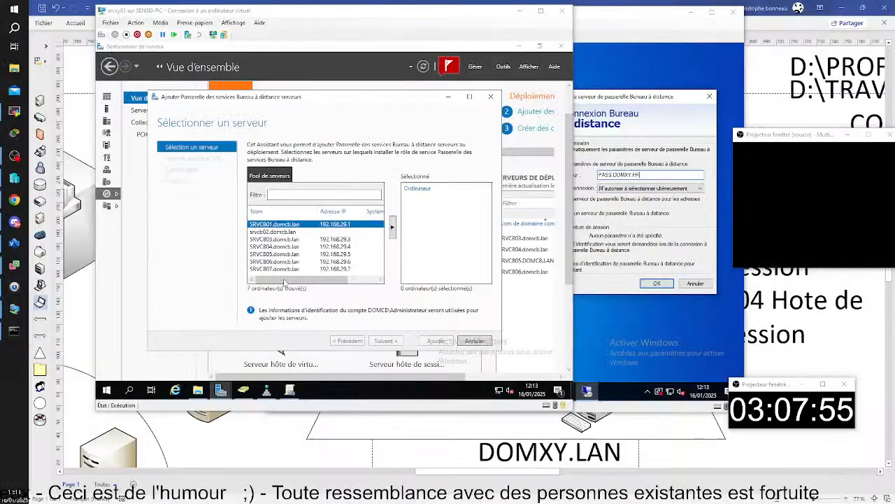
# Add SRVCB07 to the selected servers and advance to the SSL certificate name page.
pyautogui.click(336, 268)
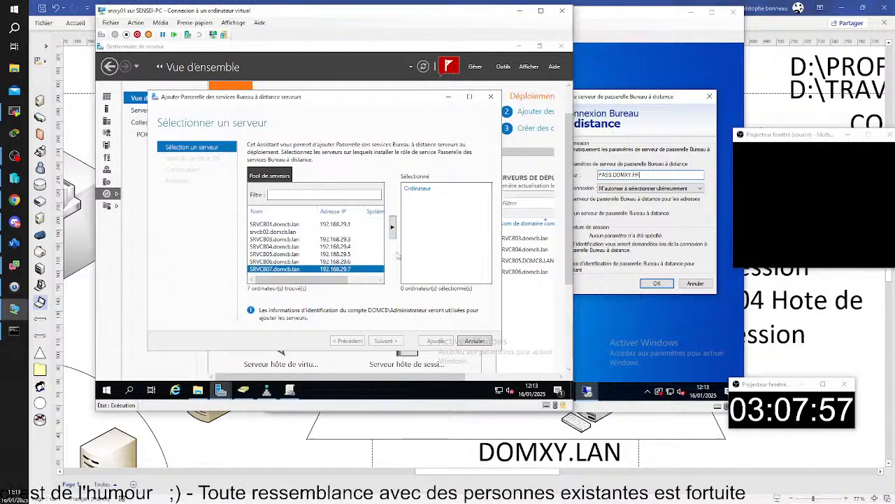
pyautogui.click(393, 226)
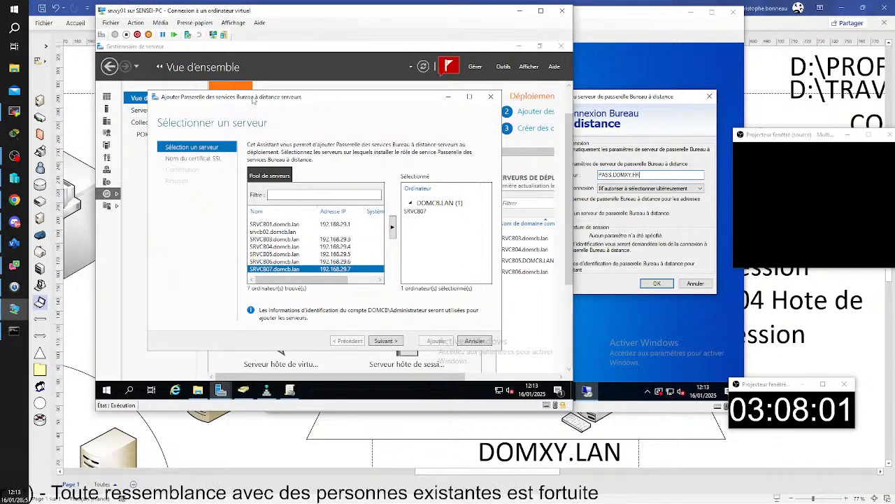
pyautogui.moveTo(253, 100); pyautogui.dragTo(240, 120)
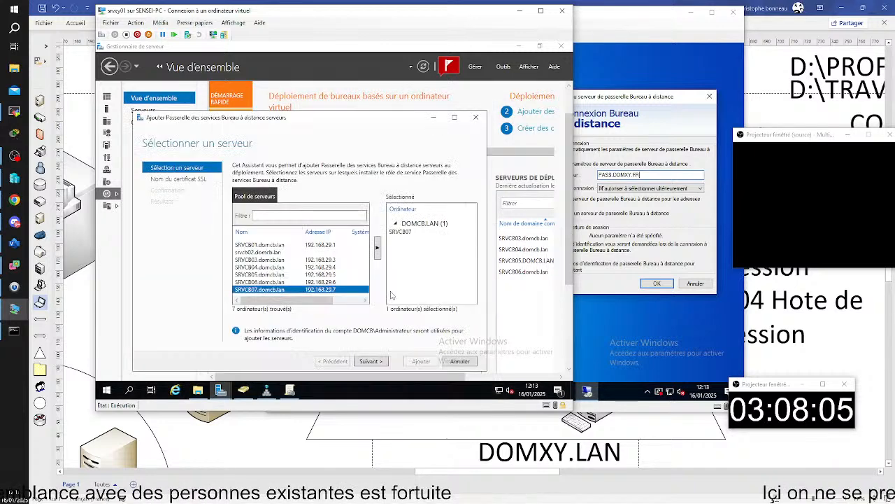
pyautogui.click(371, 361)
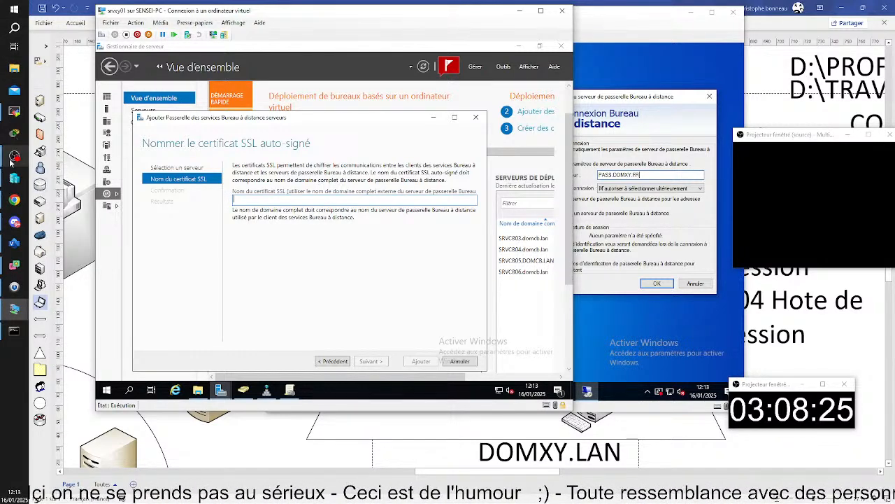
pyautogui.click(14, 243)
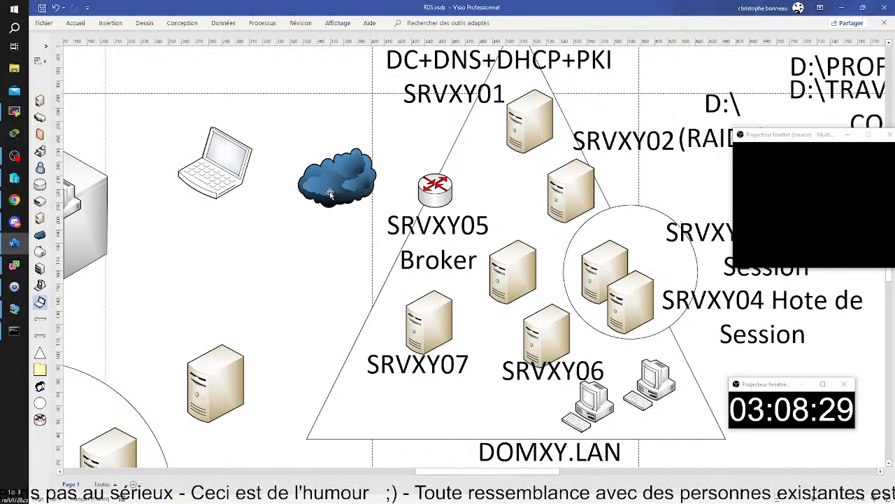
# Rearrange the cloud, router and SRVXY03/SRVXY04 server shapes on the diagram.
pyautogui.moveTo(329, 194); pyautogui.dragTo(310, 234)
pyautogui.moveTo(435, 191); pyautogui.dragTo(378, 280)
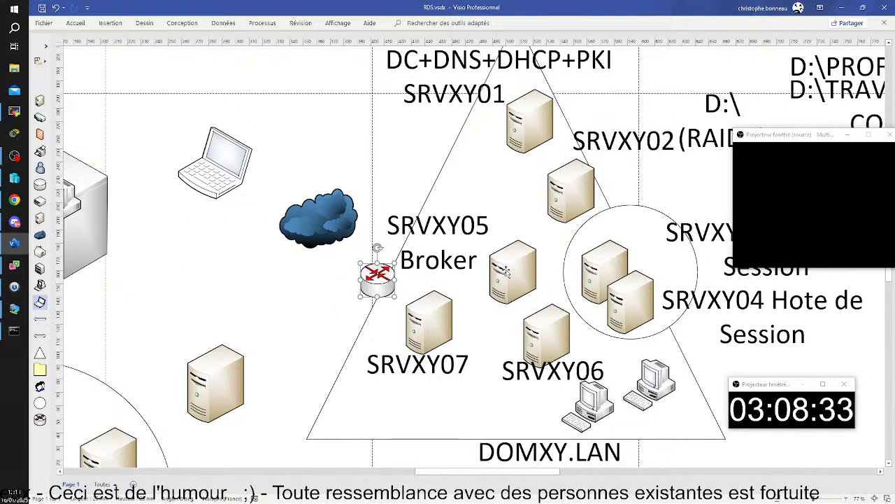
pyautogui.moveTo(604, 277); pyautogui.dragTo(612, 249)
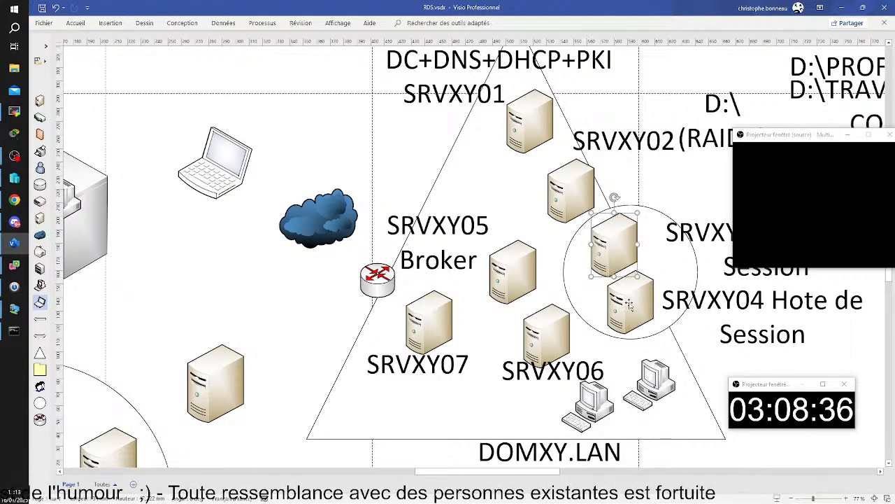
pyautogui.moveTo(630, 306); pyautogui.dragTo(646, 282)
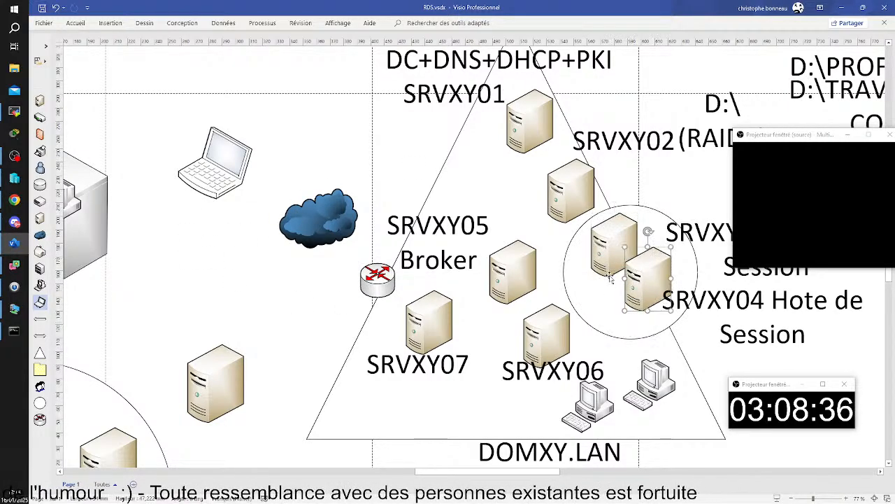
pyautogui.moveTo(606, 256); pyautogui.dragTo(605, 273)
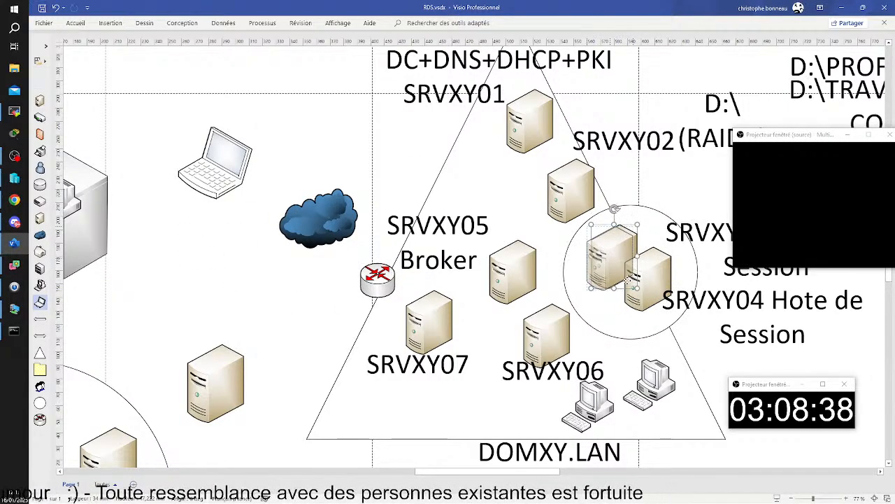
# Move the laptop up and left, then draw a connector from SRVXY07 toward the Broker server.
pyautogui.click(190, 176)
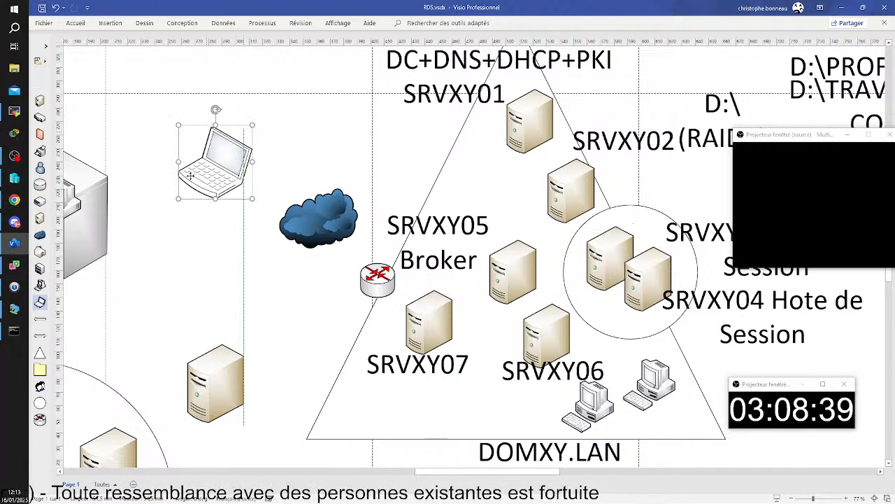
pyautogui.moveTo(190, 176); pyautogui.dragTo(181, 179)
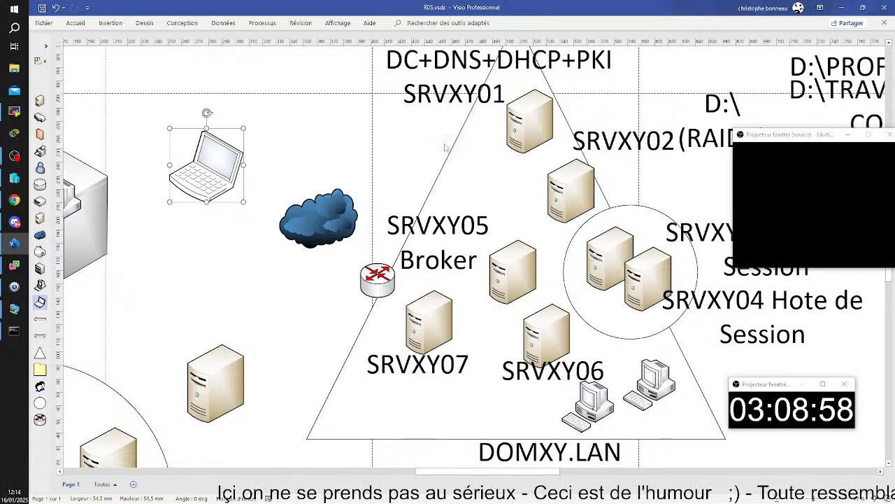
pyautogui.click(427, 329)
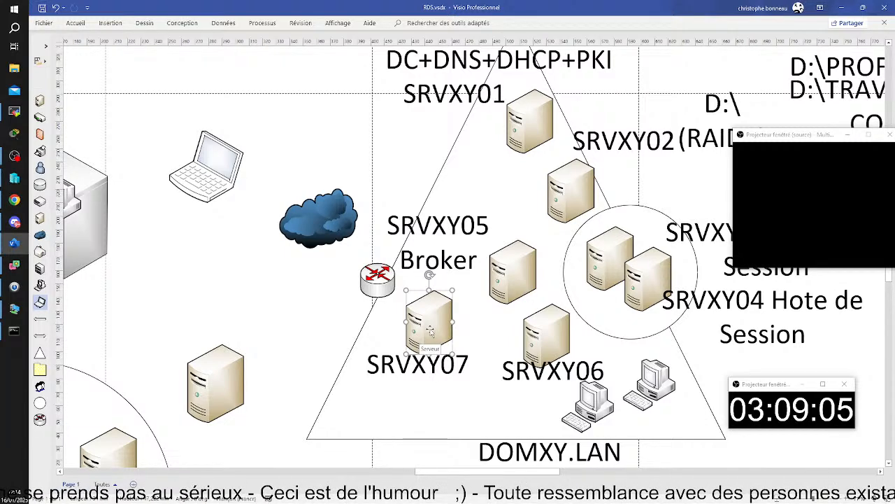
pyautogui.moveTo(214, 163); pyautogui.dragTo(203, 156)
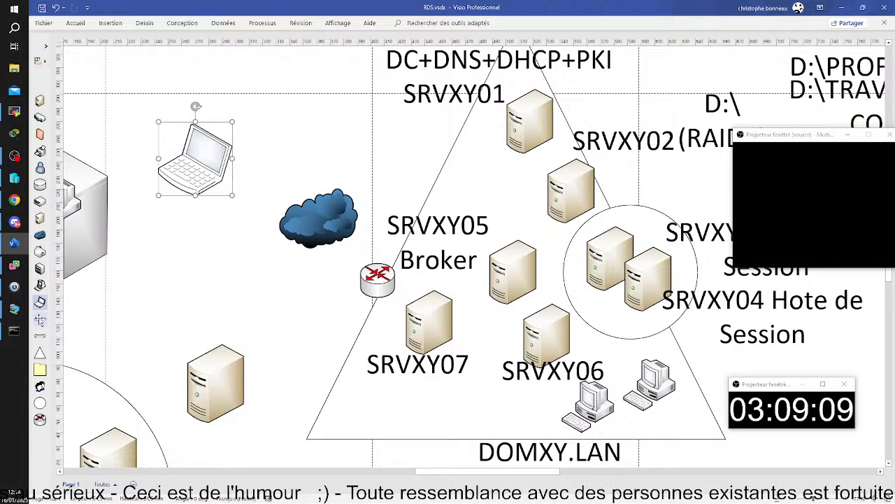
pyautogui.click(40, 318)
pyautogui.moveTo(514, 303); pyautogui.dragTo(450, 322)
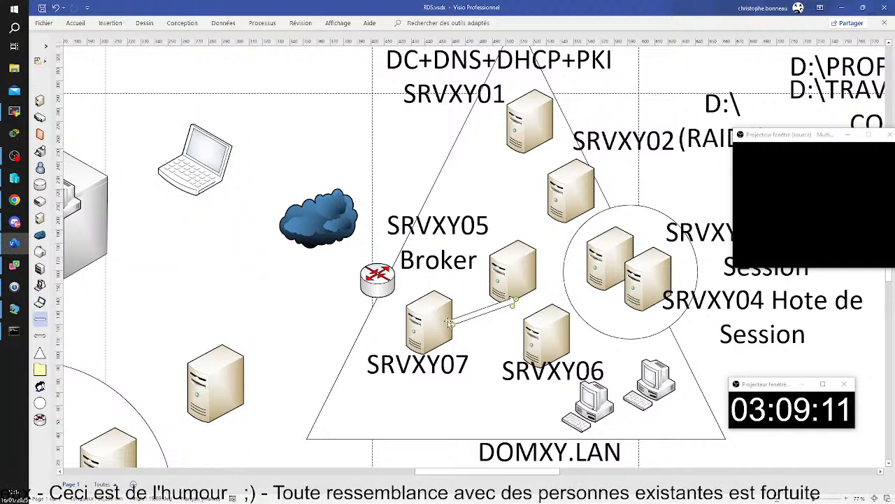
# Draw a connector from the laptop, via the cloud, ending on SRVXY07.
pyautogui.moveTo(231, 159); pyautogui.dragTo(305, 229)
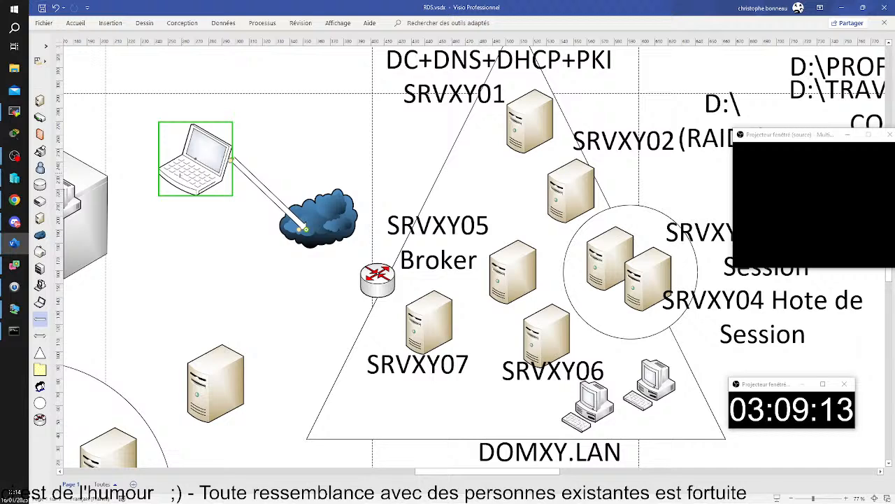
pyautogui.moveTo(306, 229); pyautogui.dragTo(428, 322)
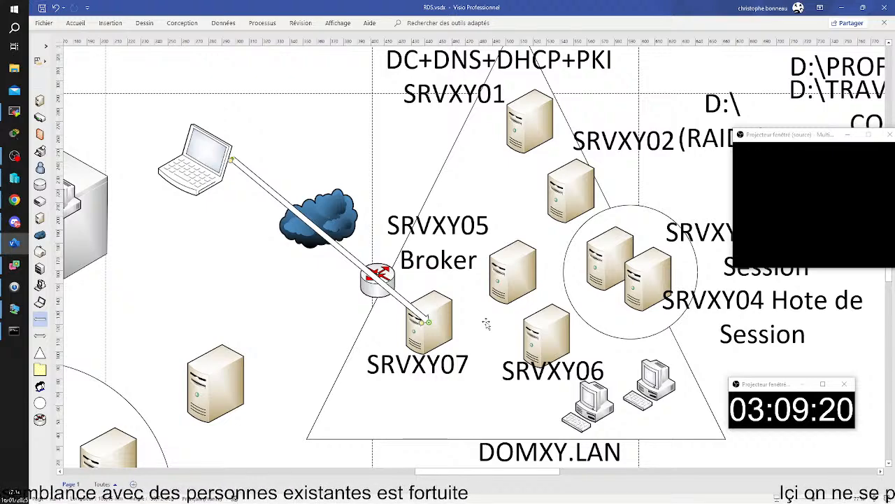
pyautogui.click(489, 366)
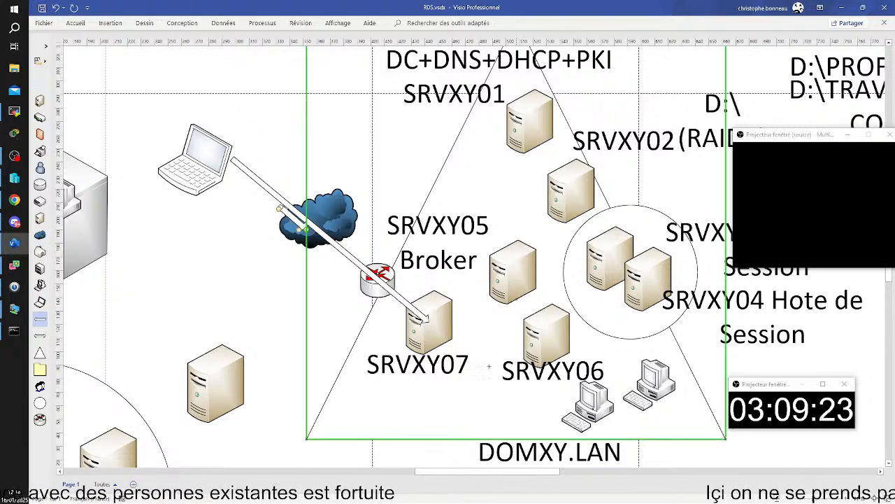
pyautogui.moveTo(489, 366); pyautogui.dragTo(400, 271)
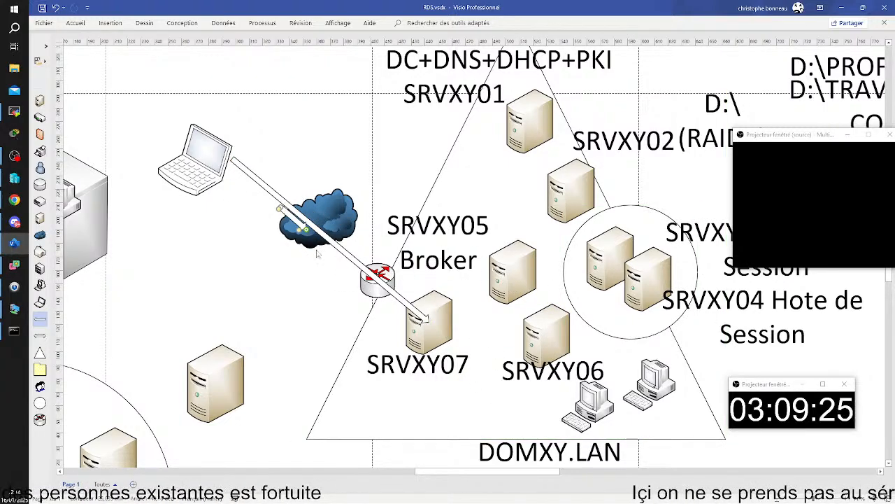
# Draw a connector from the cloud to the circled session servers, then move its start onto SRVXY07.
pyautogui.moveTo(305, 230); pyautogui.dragTo(560, 272)
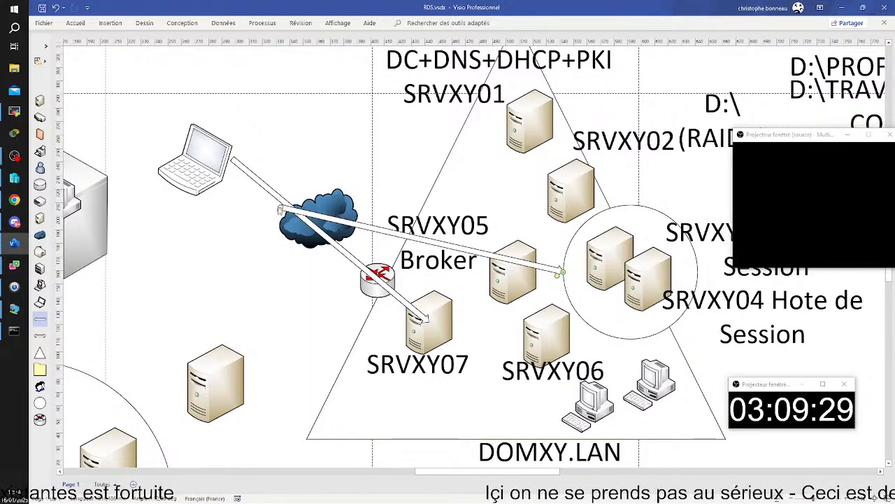
pyautogui.moveTo(277, 206)
pyautogui.mouseDown()
pyautogui.moveTo(438, 323)
pyautogui.moveTo(316, 257)
pyautogui.moveTo(277, 202)
pyautogui.mouseUp()
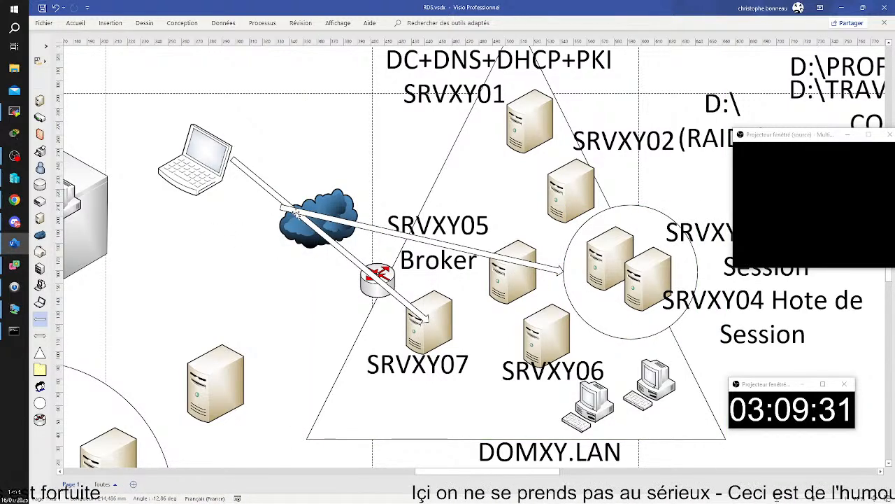
pyautogui.click(296, 214)
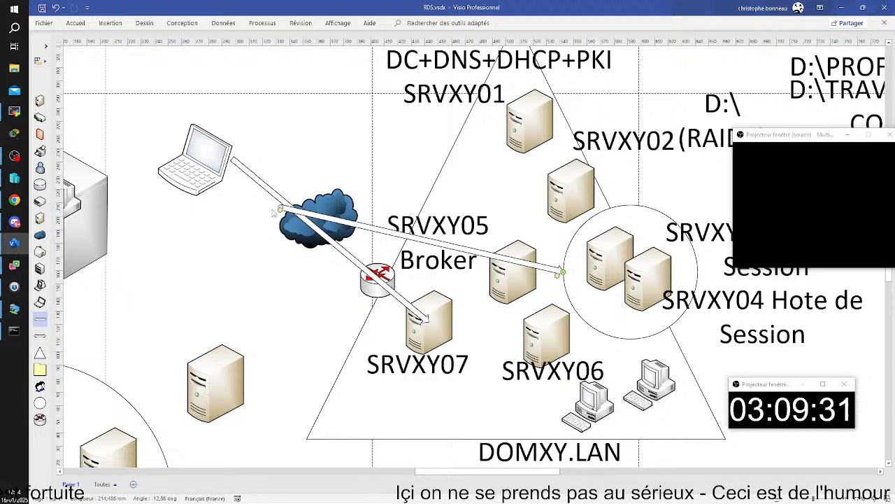
pyautogui.moveTo(280, 208); pyautogui.dragTo(423, 318)
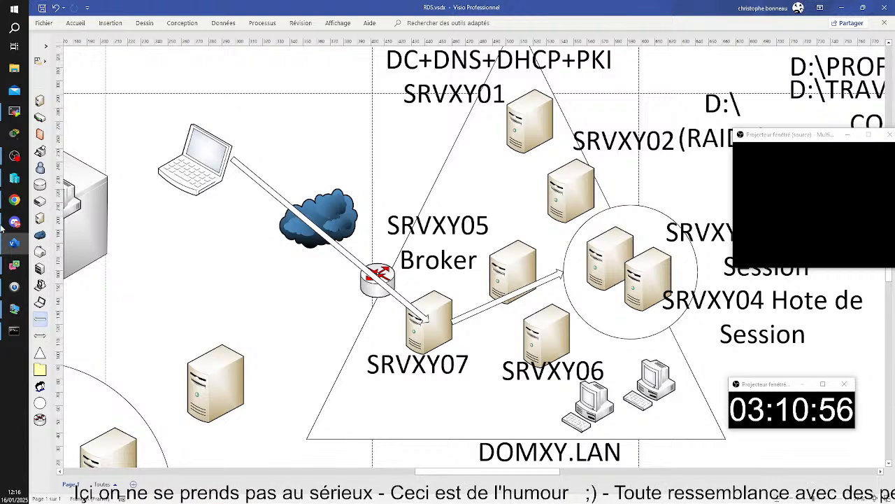
# Switch back to the virtual machine's Add RD Gateway wizard.
pyautogui.click(14, 308)
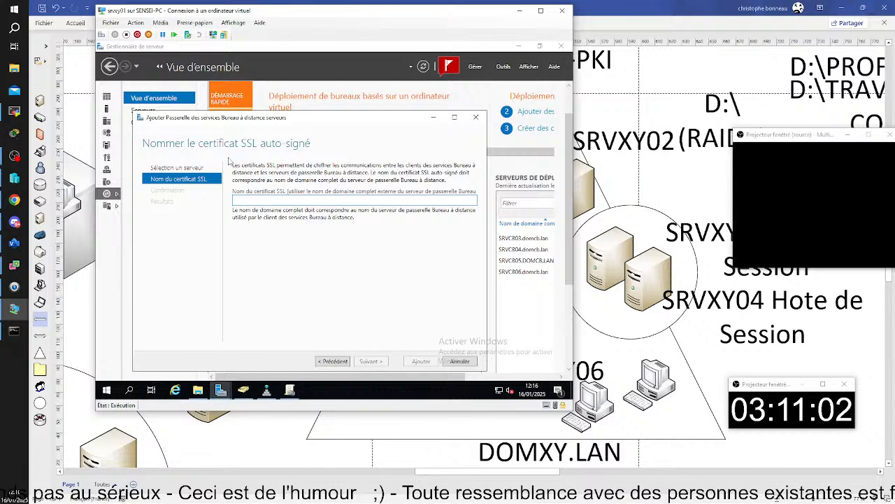
# Enter PASS.DOMXY.FR as the self-signed SSL certificate name and continue to confirmation.
pyautogui.moveTo(283, 119)
pyautogui.mouseDown()
pyautogui.moveTo(340, 207)
pyautogui.moveTo(327, 212)
pyautogui.moveTo(312, 193)
pyautogui.moveTo(293, 107)
pyautogui.mouseUp()
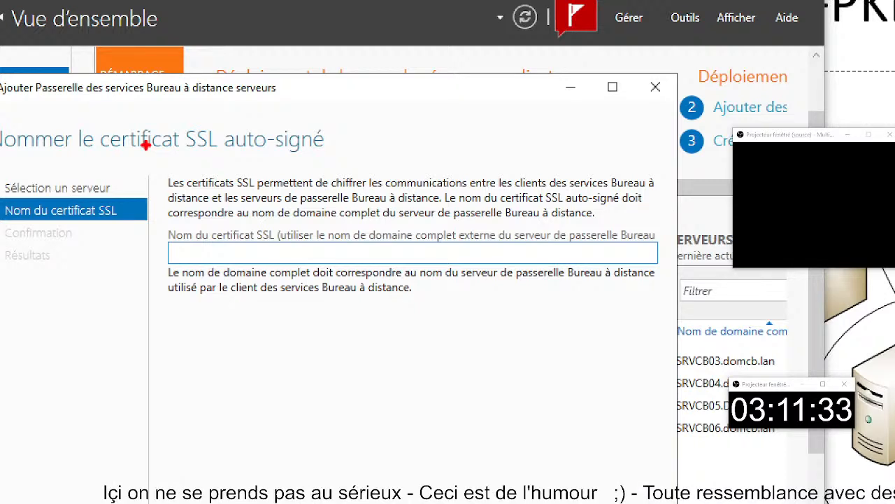
pyautogui.moveTo(163, 113); pyautogui.dragTo(421, 158)
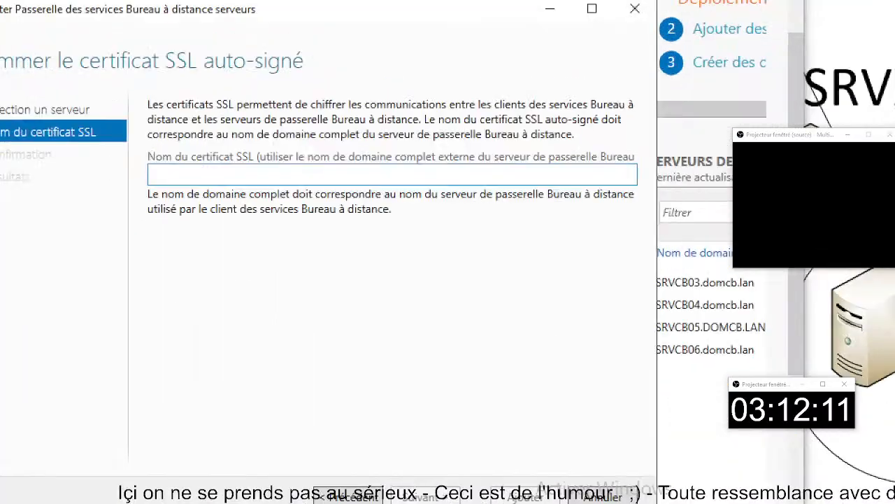
pyautogui.click(410, 158)
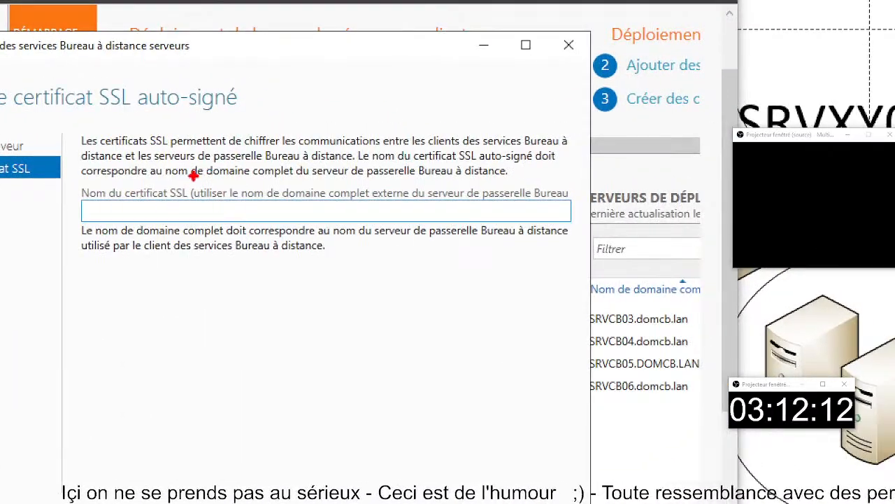
pyautogui.moveTo(193, 177)
pyautogui.mouseDown()
pyautogui.moveTo(274, 213)
pyautogui.moveTo(583, 211)
pyautogui.moveTo(575, 209)
pyautogui.mouseUp()
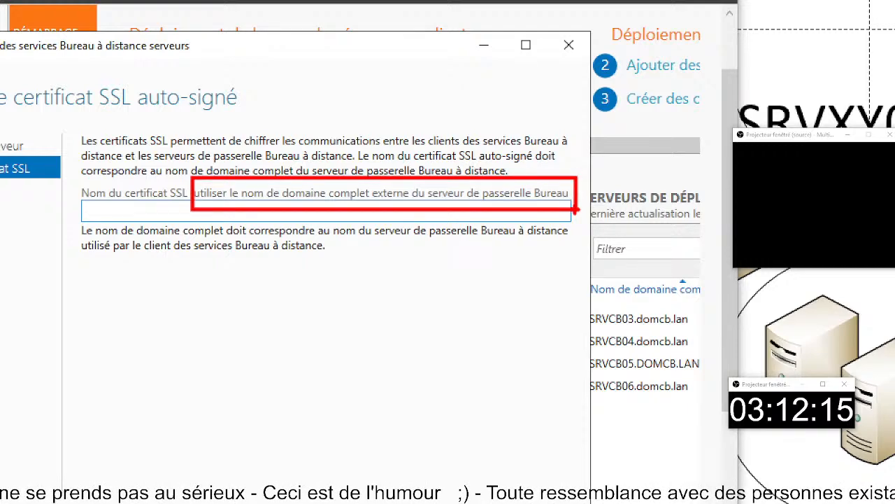
pyautogui.press('Escape')
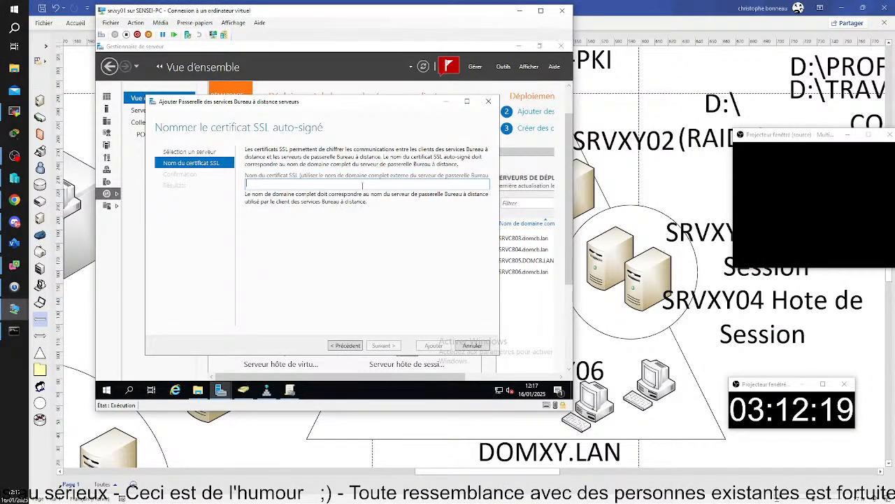
pyautogui.write('PASS')
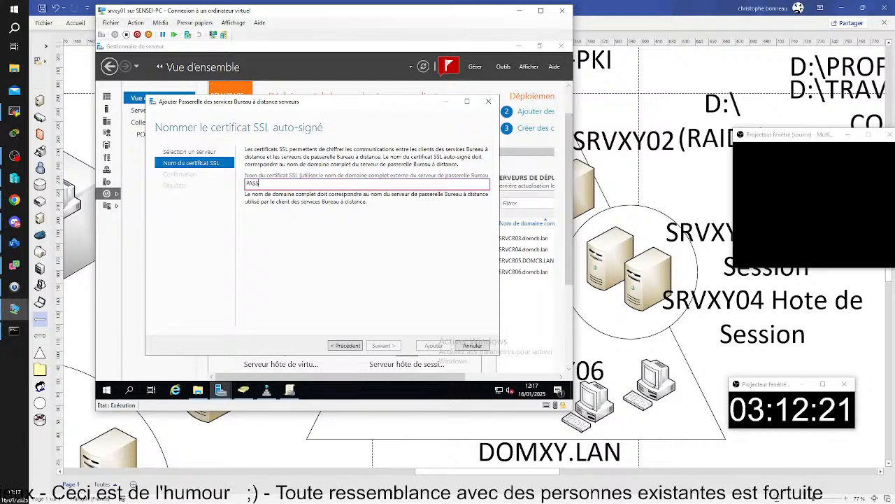
pyautogui.write('.DOMXY.FR')
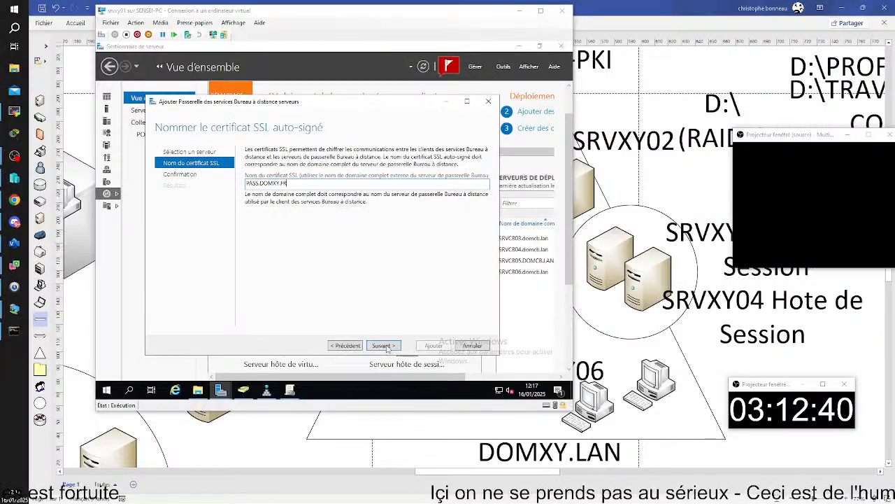
pyautogui.click(518, 503)
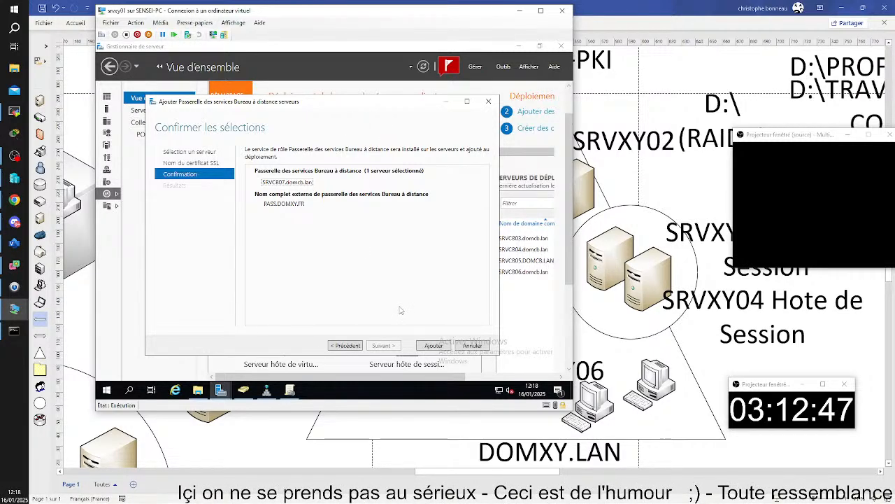
# Confirm with Ajouter to install the RD Gateway role service on SRVCB07.domcb.lan.
pyautogui.click(434, 346)
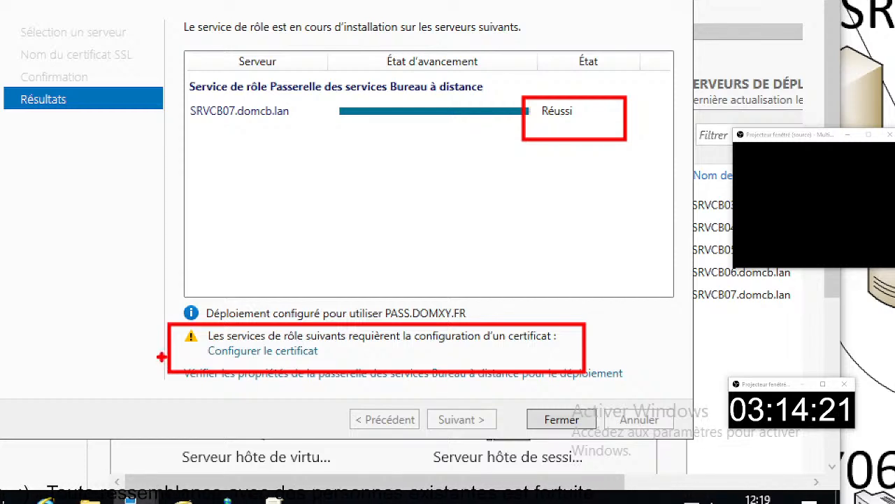
# Point out the Configurer le certificat link and follow it to the deployment's Certificats page.
pyautogui.moveTo(197, 353); pyautogui.dragTo(107, 336)
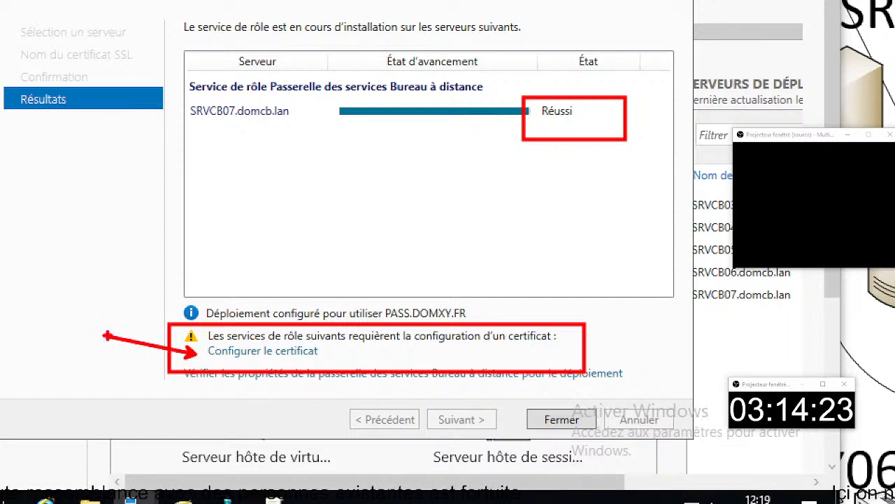
pyautogui.press('Escape')
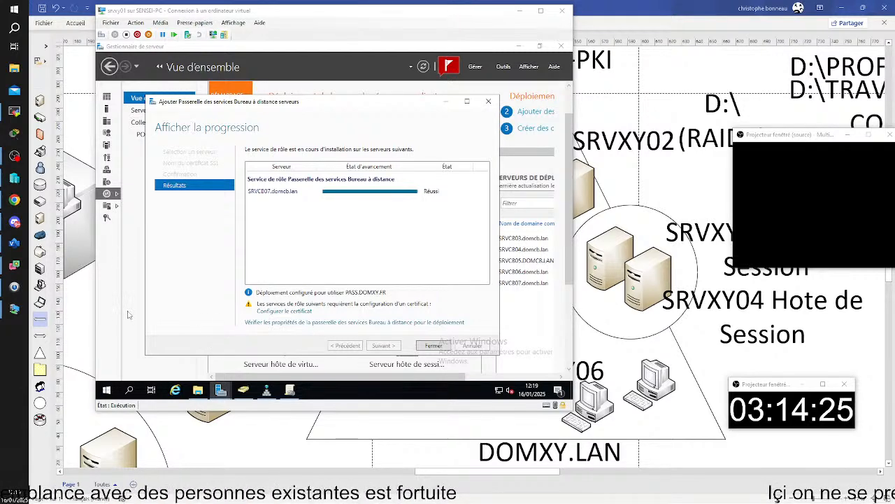
pyautogui.click(284, 311)
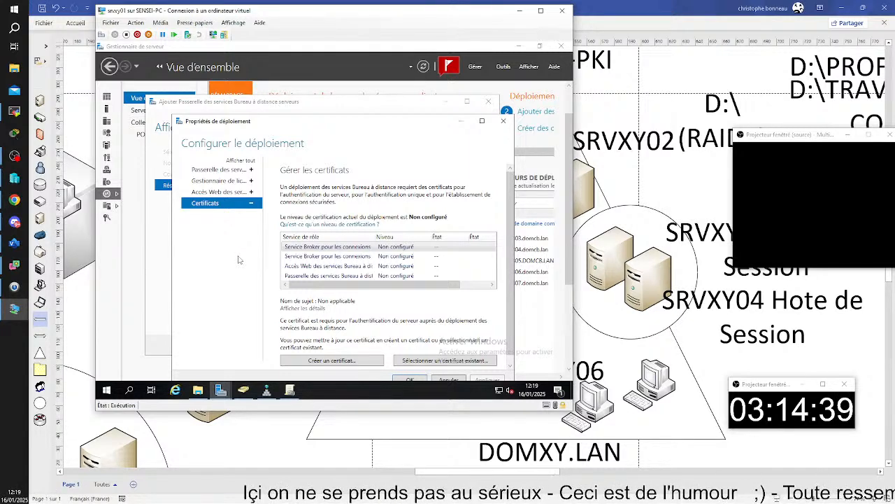
# Select the Passerelle des services Bureau à distance row and maximize the deployment properties window.
pyautogui.click(328, 277)
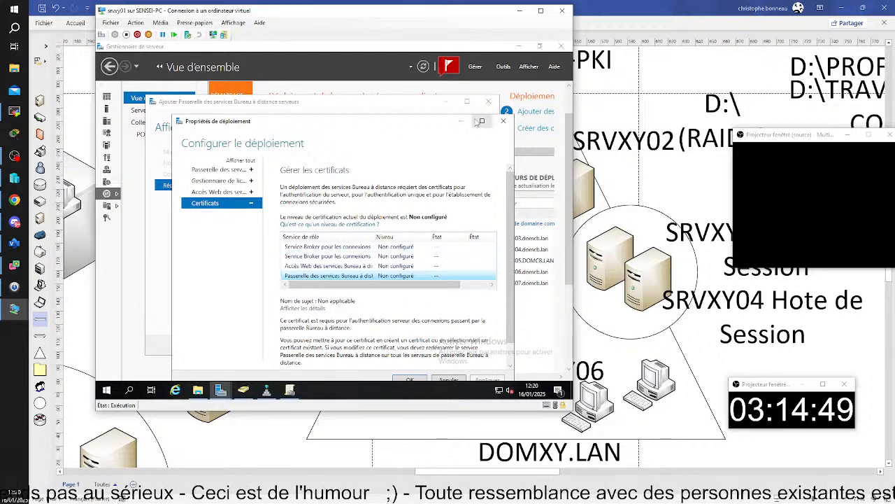
pyautogui.doubleClick(367, 137)
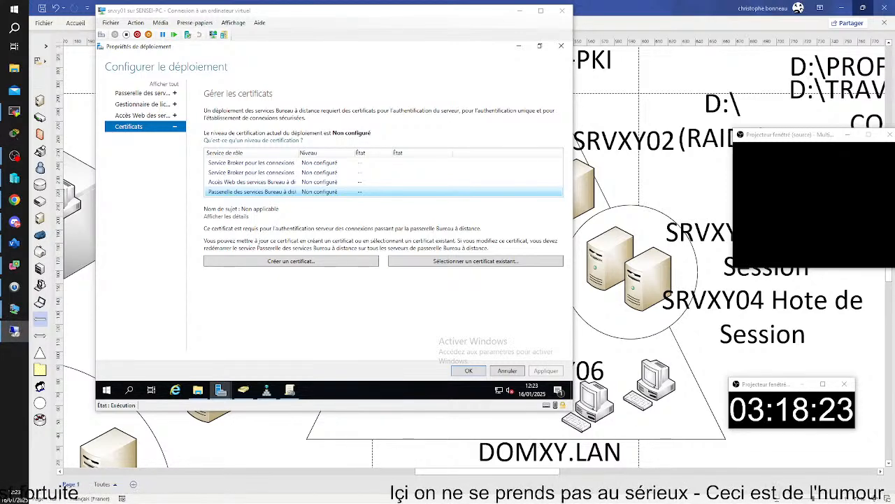
# Review the Remote Desktop Connection's gateway server settings, ending on the advanced connection options.
pyautogui.moveTo(253, 195); pyautogui.dragTo(247, 139)
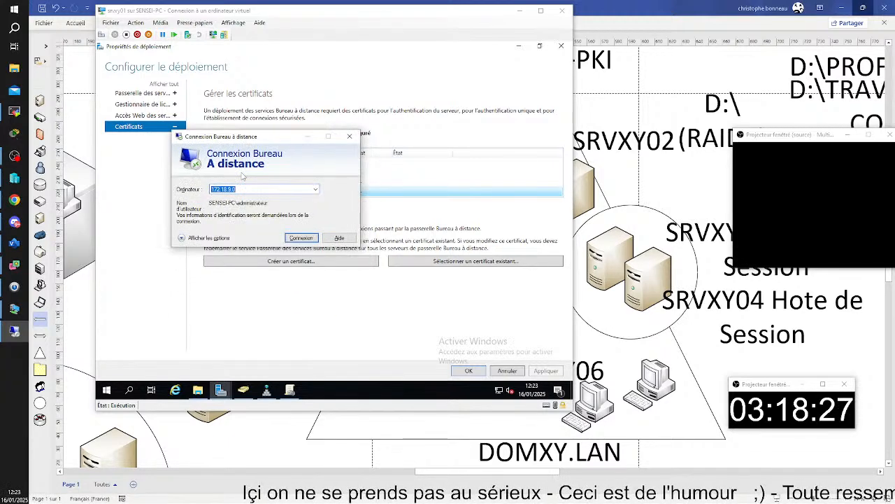
pyautogui.click(184, 238)
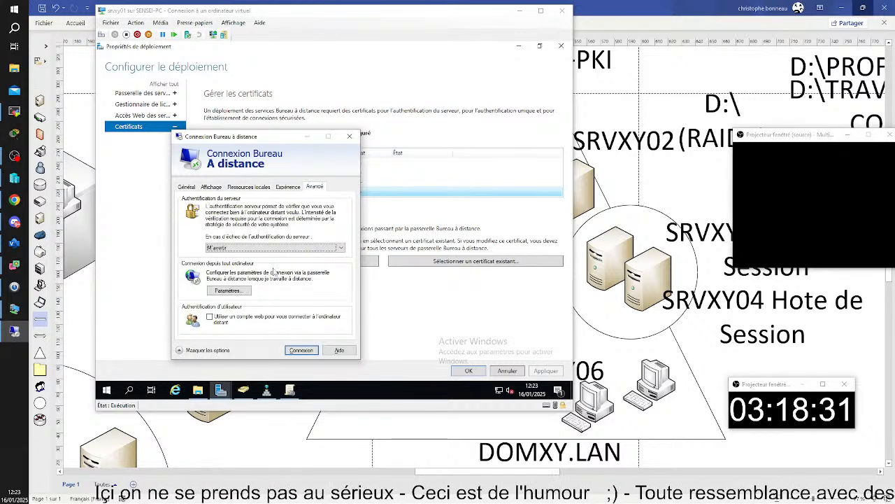
pyautogui.click(210, 286)
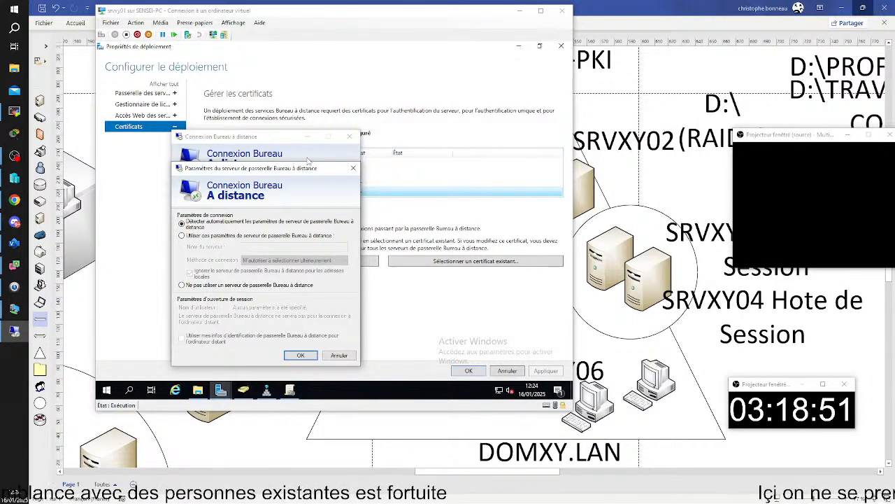
pyautogui.click(353, 168)
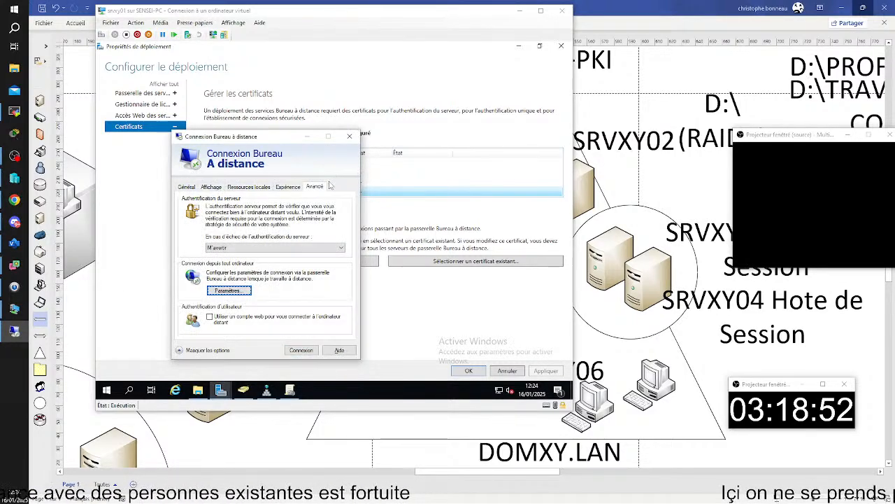
pyautogui.click(186, 187)
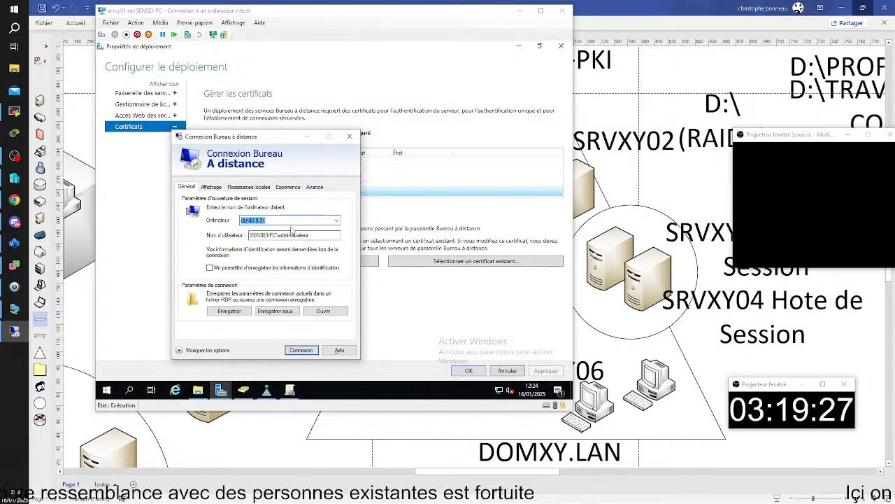
pyautogui.click(305, 188)
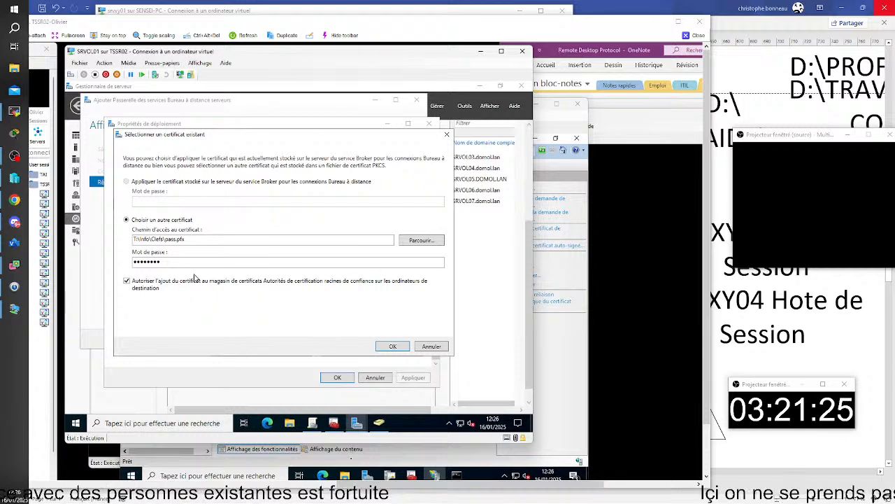
# Leave the trusted-root stores option enabled and close the nested remote session to return to srvxy01.
pyautogui.click(200, 280)
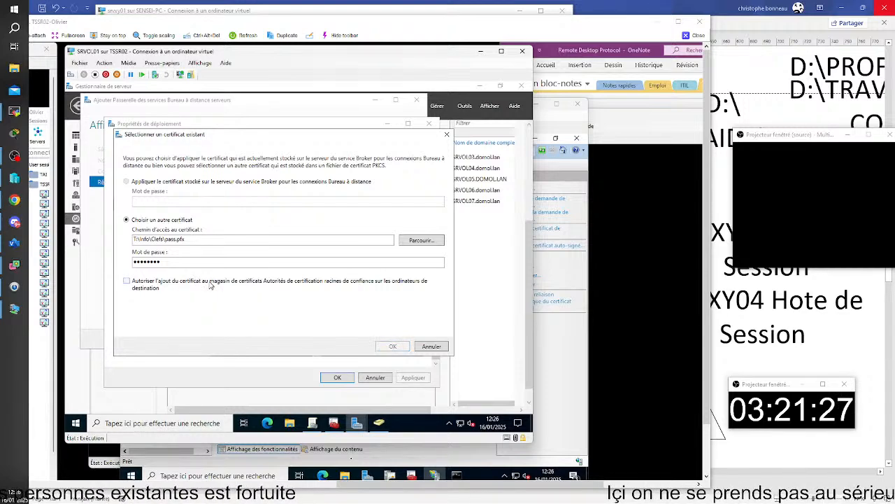
pyautogui.click(209, 283)
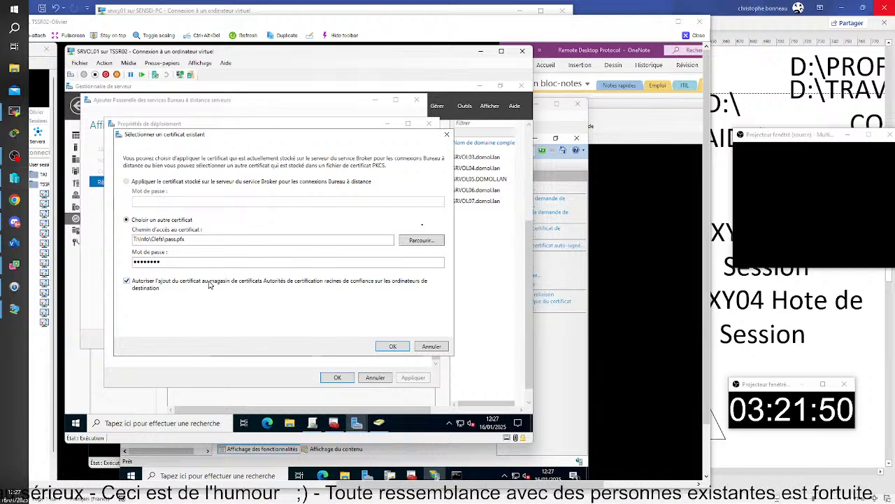
pyautogui.click(682, 36)
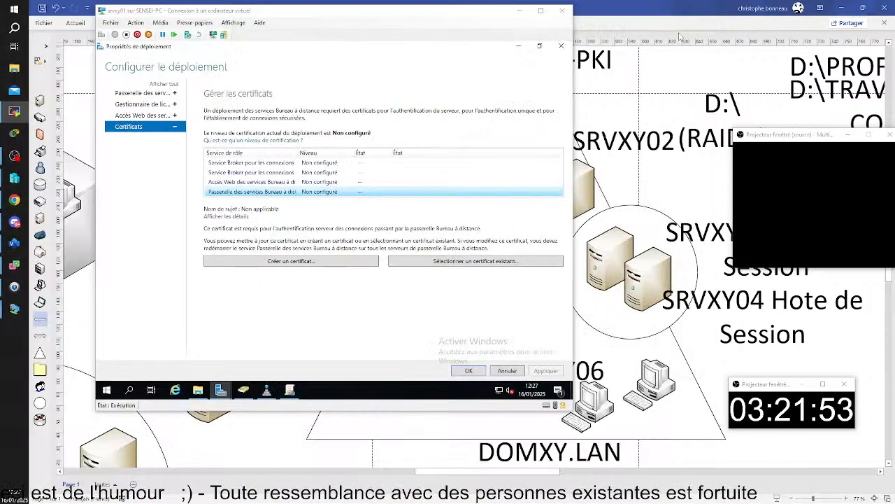